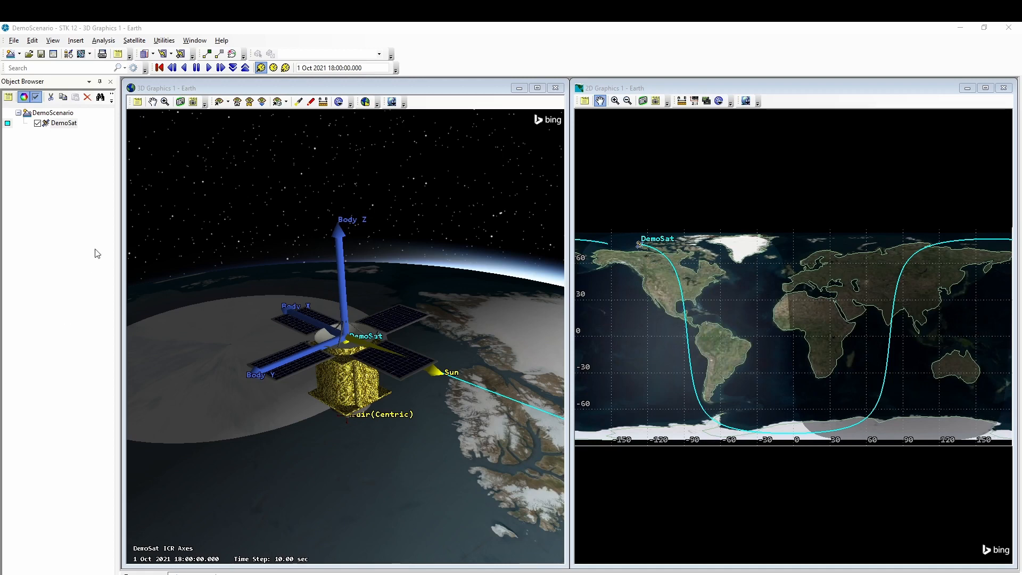
- Open DemoSat's SOLIS configuration on the Mission Sequence Definition's Sequence Editor tab
right_click(68, 125)
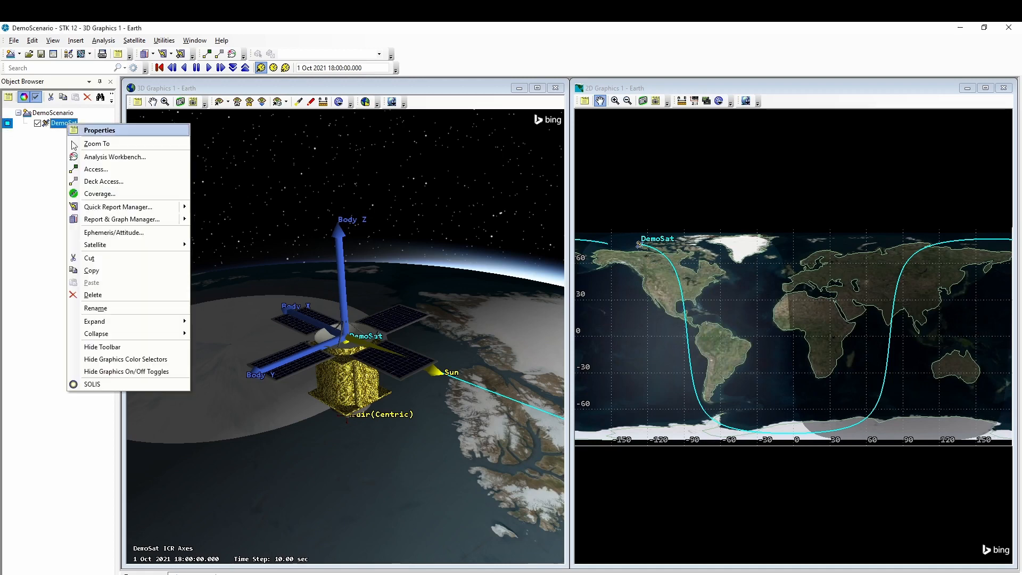
click(107, 382)
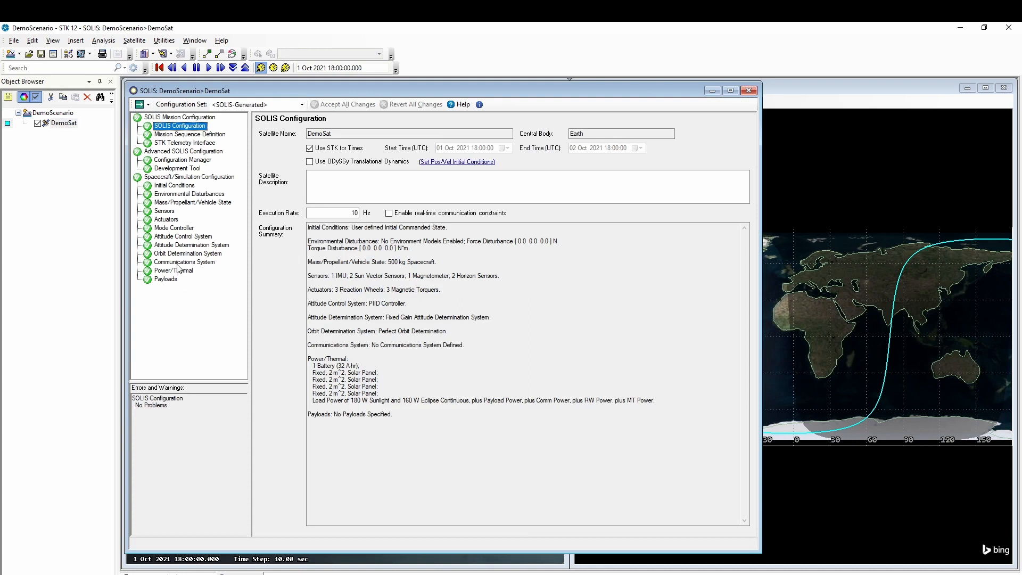
click(194, 134)
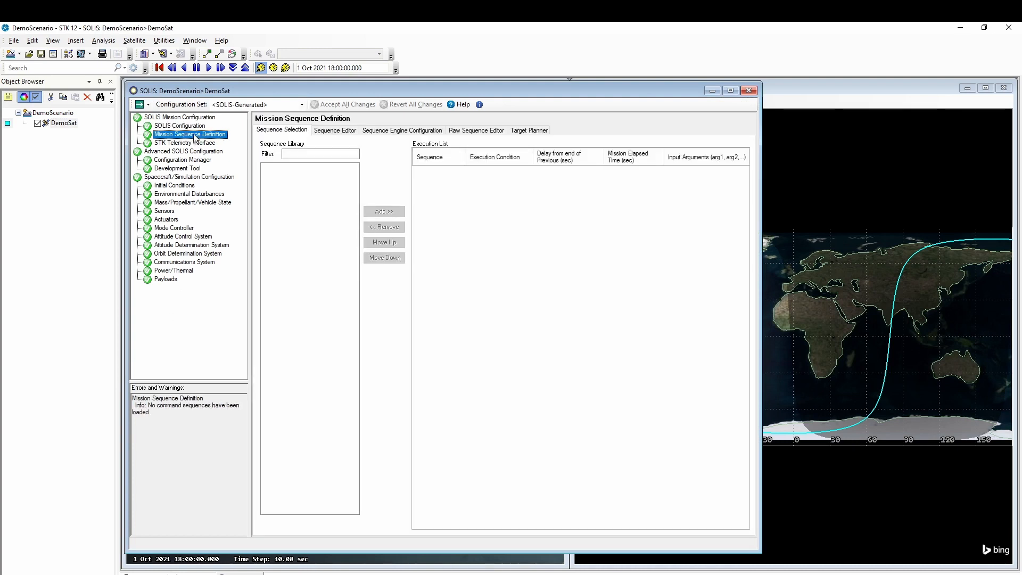
click(331, 131)
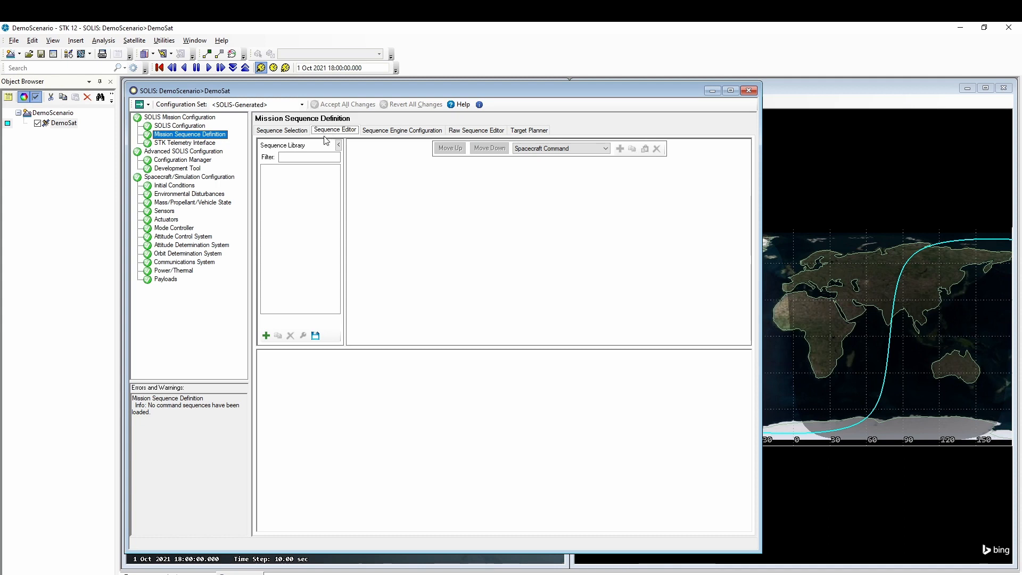
- Create a new sequence file named Demo, keeping Spacecraft Command as the element type
click(266, 336)
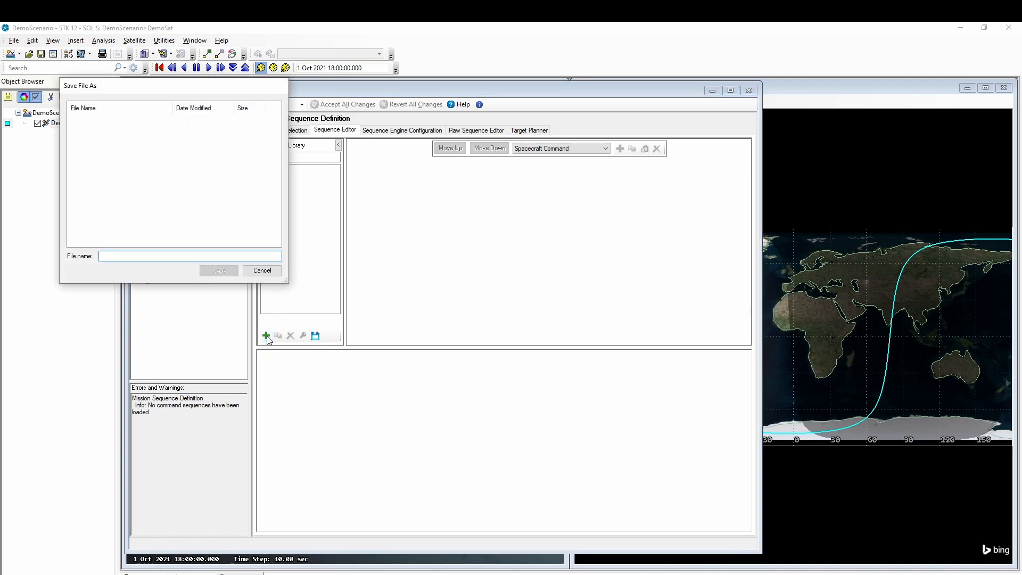
text(Demo)
key(Return)
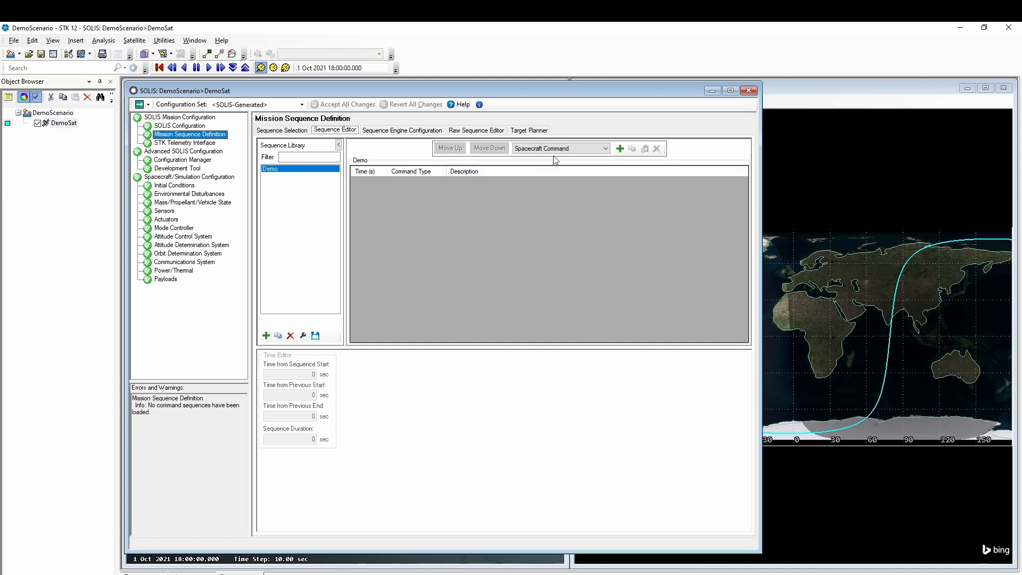
click(572, 149)
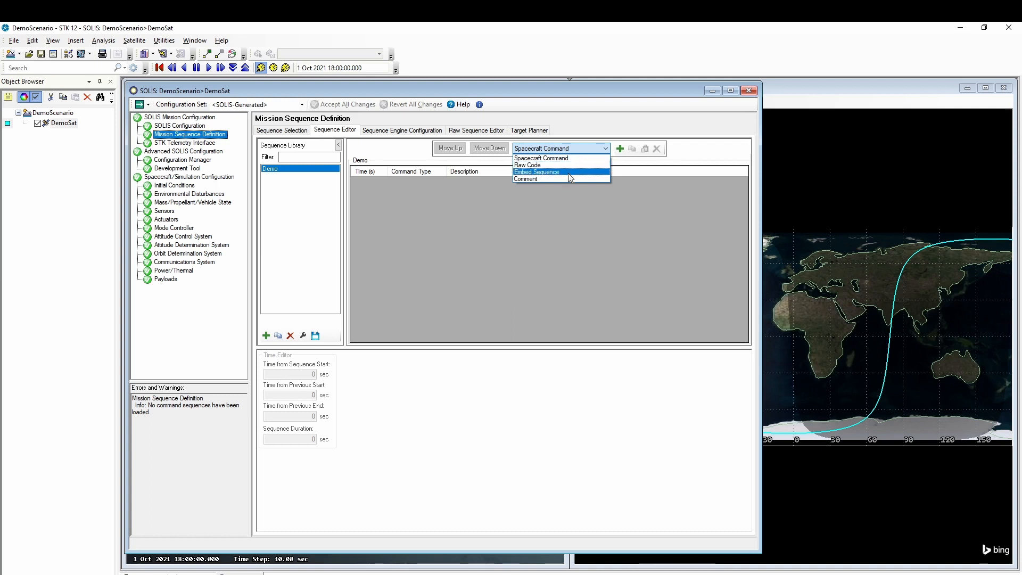
click(554, 159)
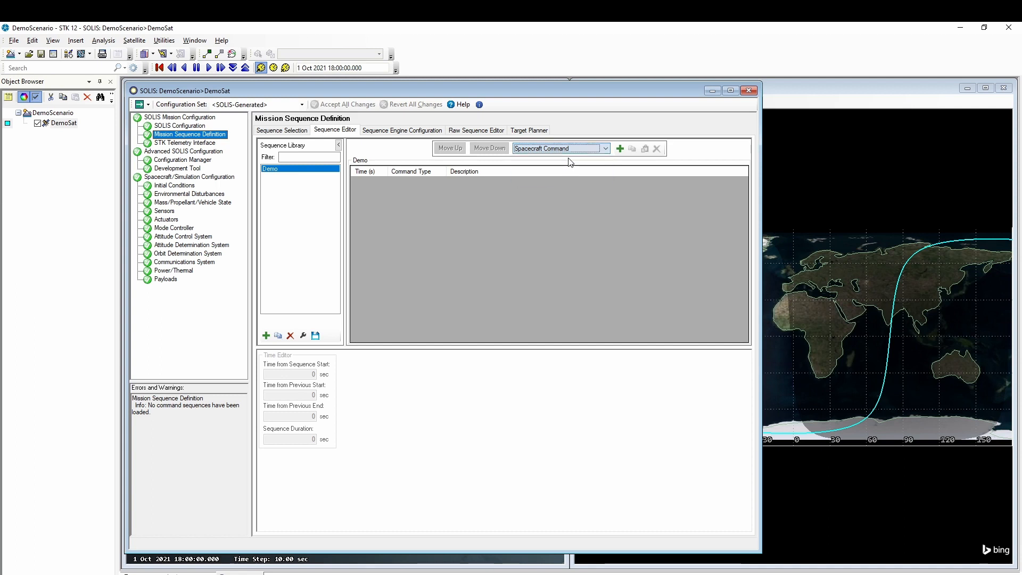
- Add a SlewTo Tracking command from the Mode Control group to Demo
click(621, 149)
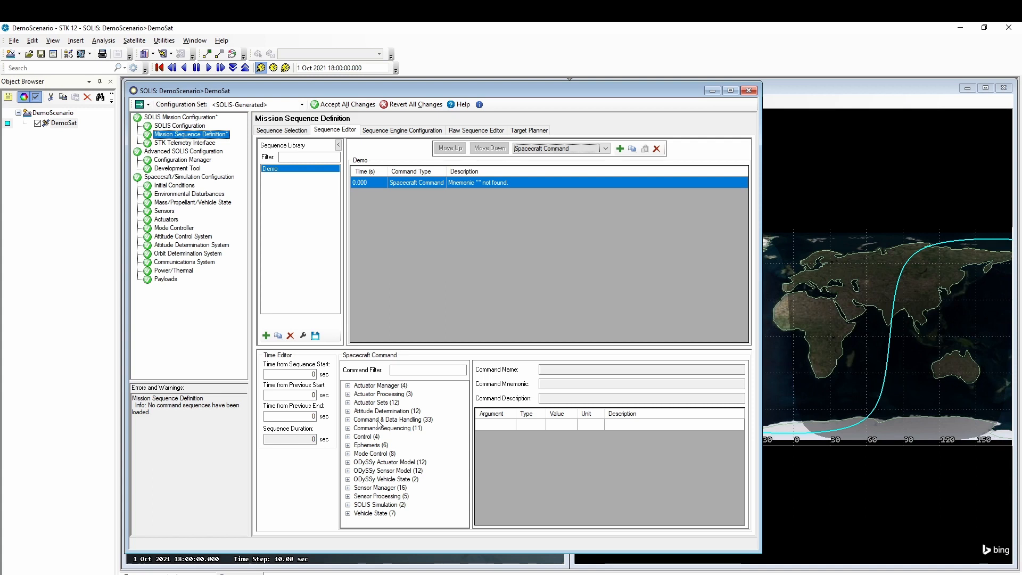
click(347, 454)
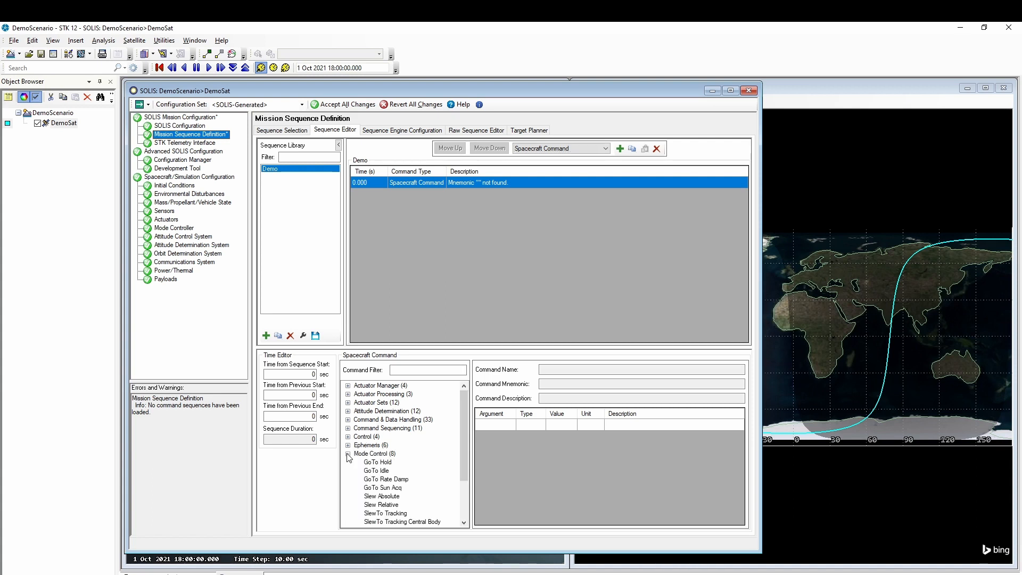
scroll(363, 461, down, 2)
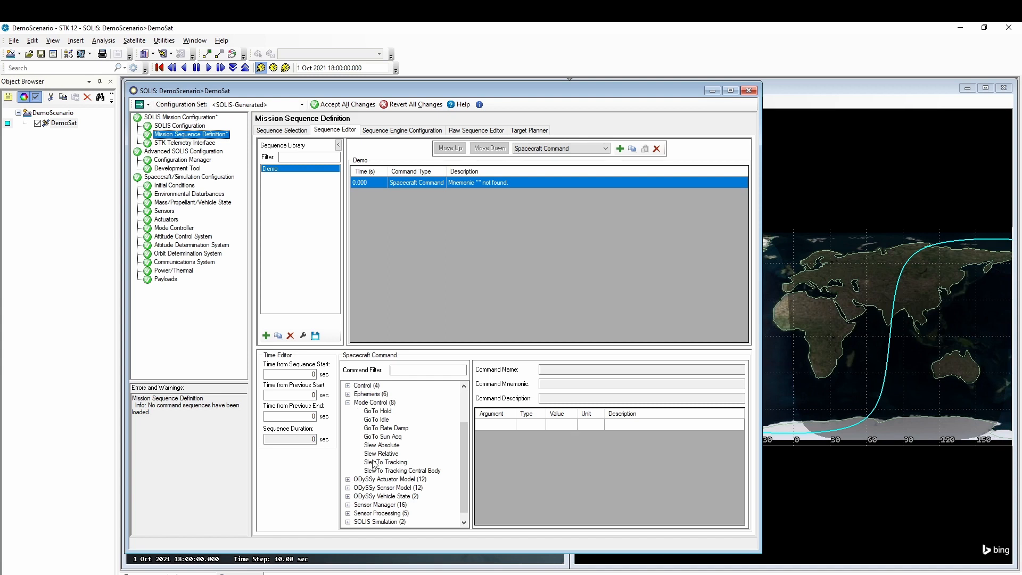
click(383, 463)
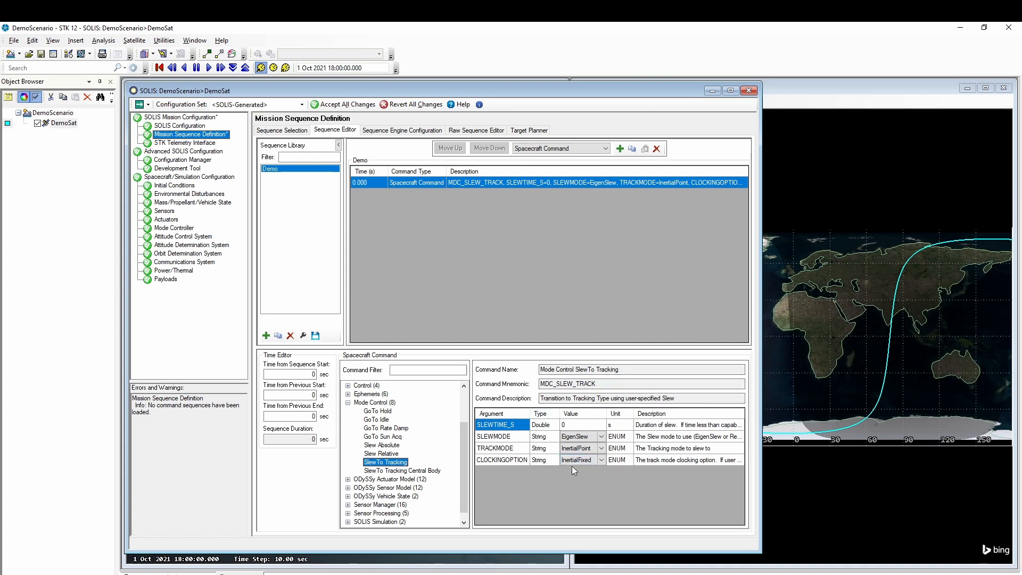
- Set the command's slew mode RendezSlew, tracking mode NadirTrack and clocking option SCOrbitNormal
click(572, 426)
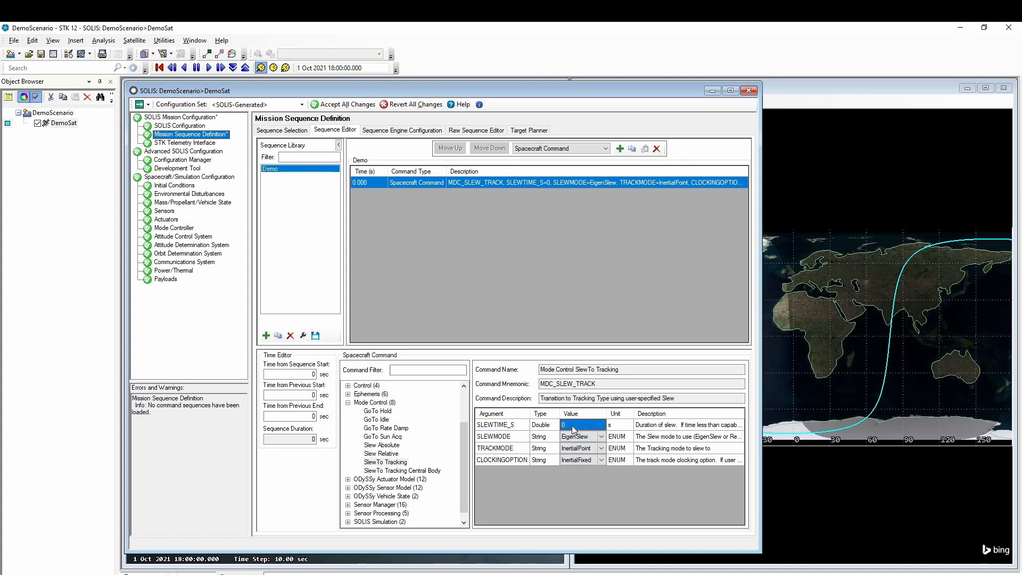
click(602, 439)
click(602, 436)
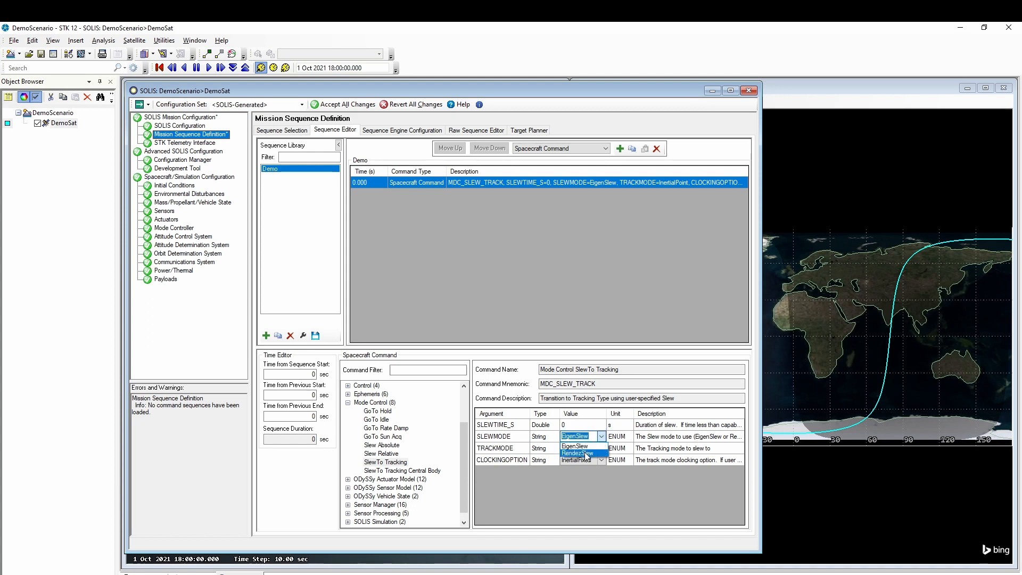
click(586, 452)
click(600, 451)
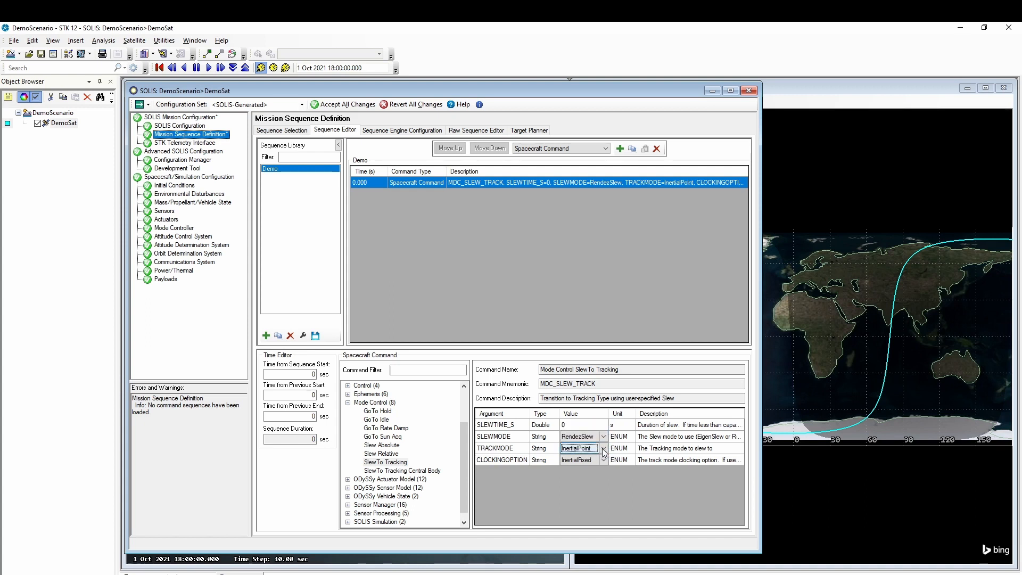
click(604, 449)
click(590, 474)
click(603, 461)
click(603, 460)
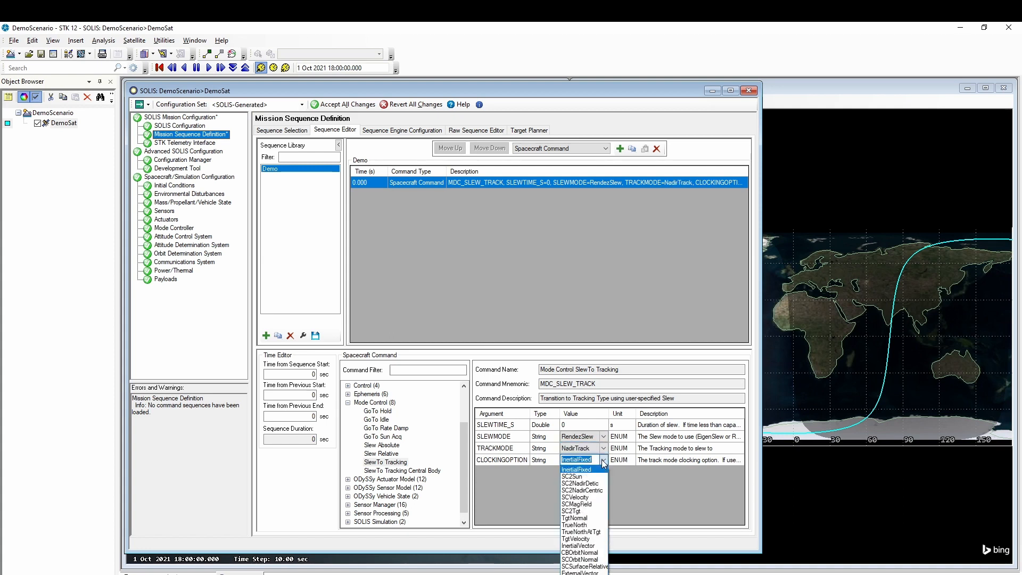
click(581, 559)
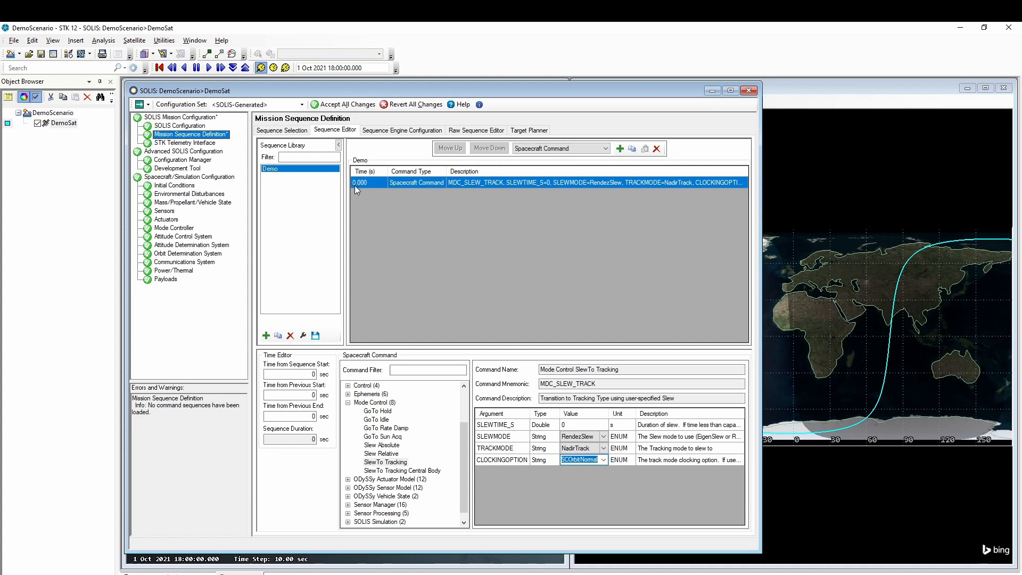
- Schedule the command at 60 s from sequence start and accept all changes
click(311, 375)
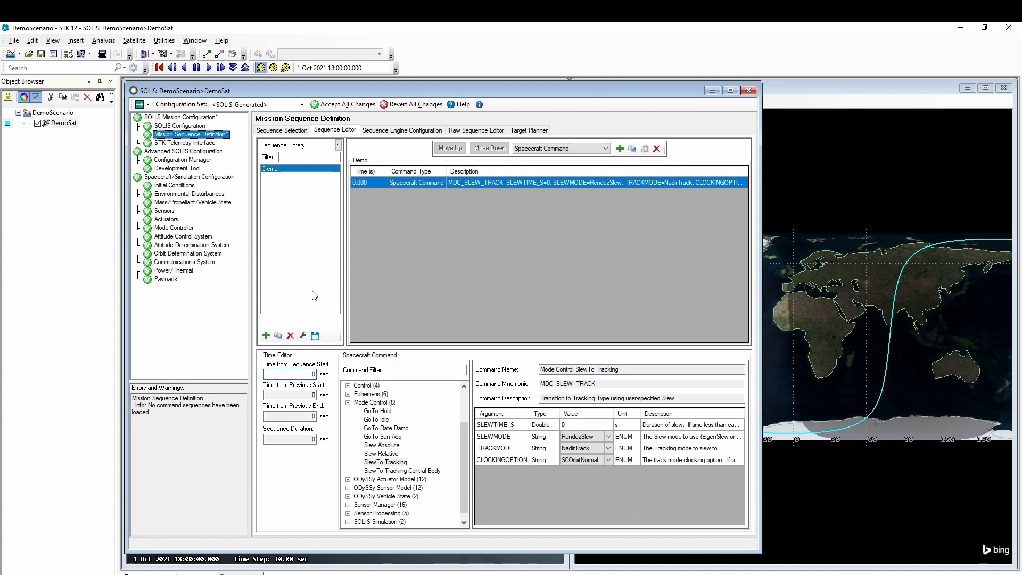
text(6)
click(348, 105)
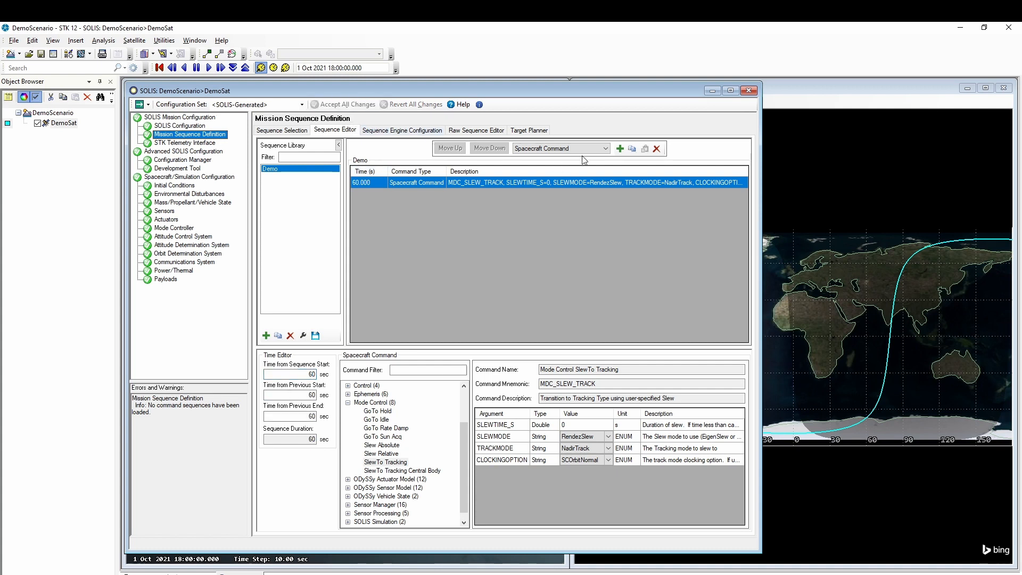
- Add a second SlewTo Tracking command with RendezSlew, SunTrack and SCVelocity
click(620, 149)
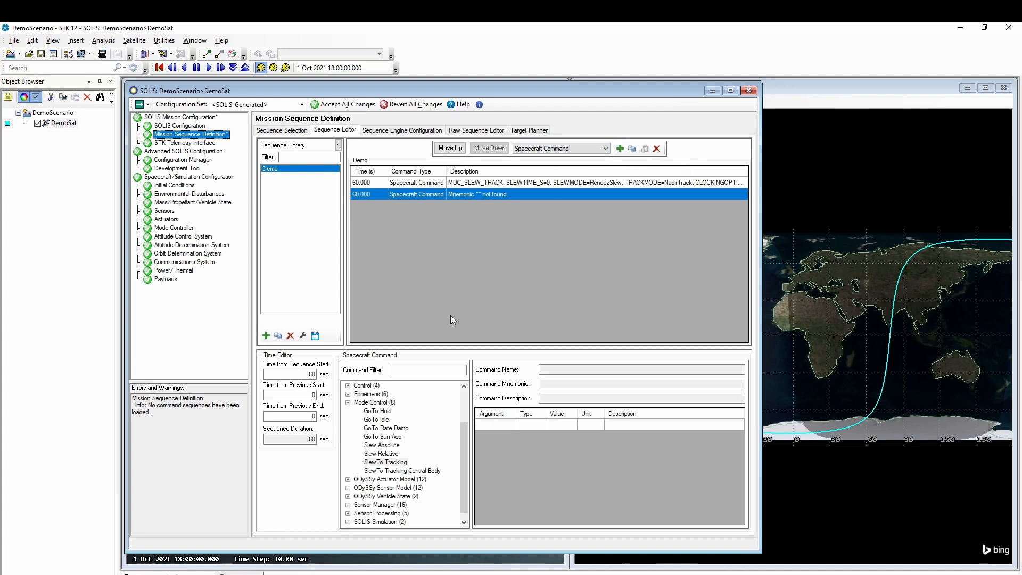
click(386, 462)
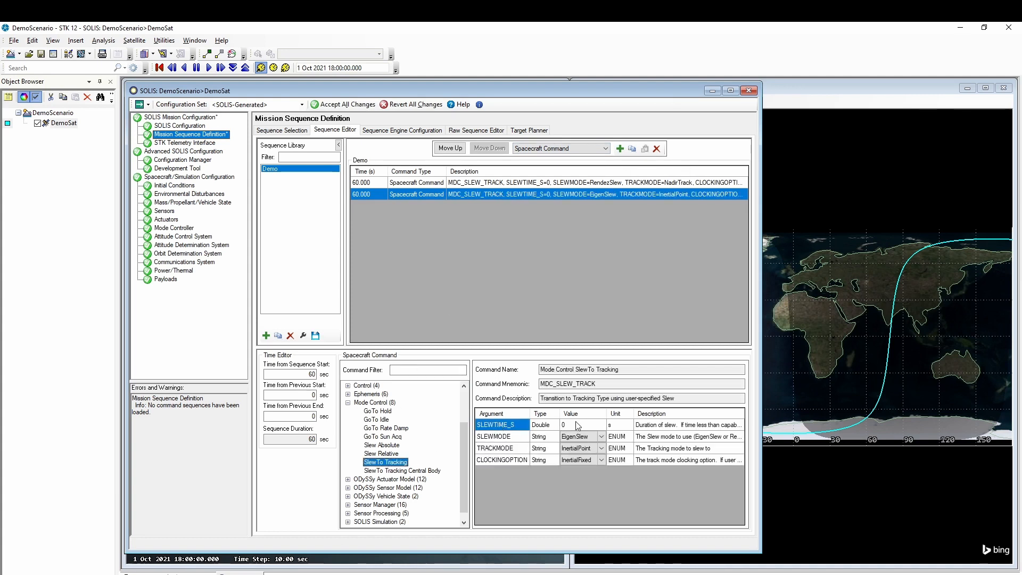
click(600, 437)
click(600, 437)
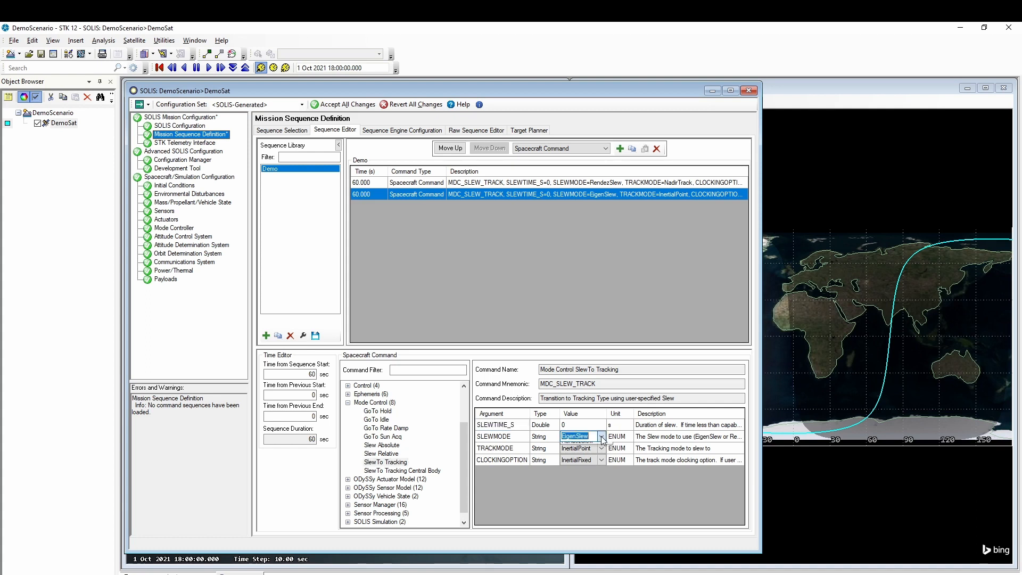
click(600, 453)
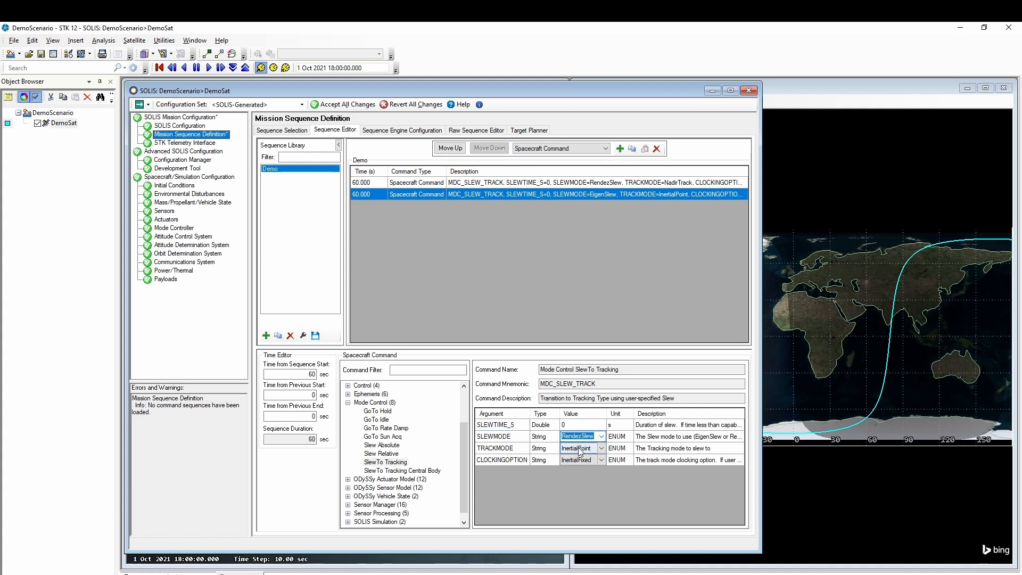
click(604, 451)
click(604, 452)
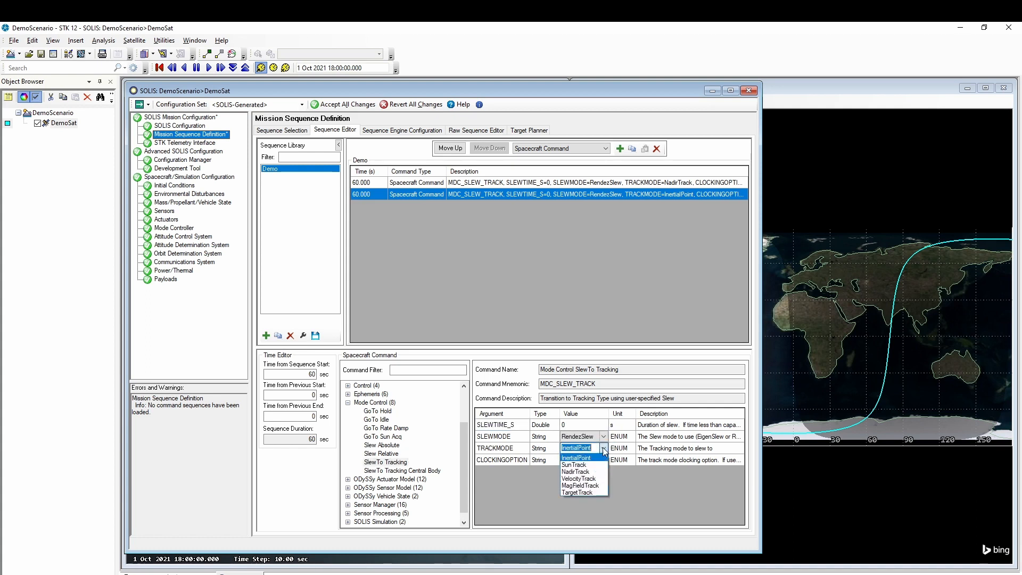
click(595, 463)
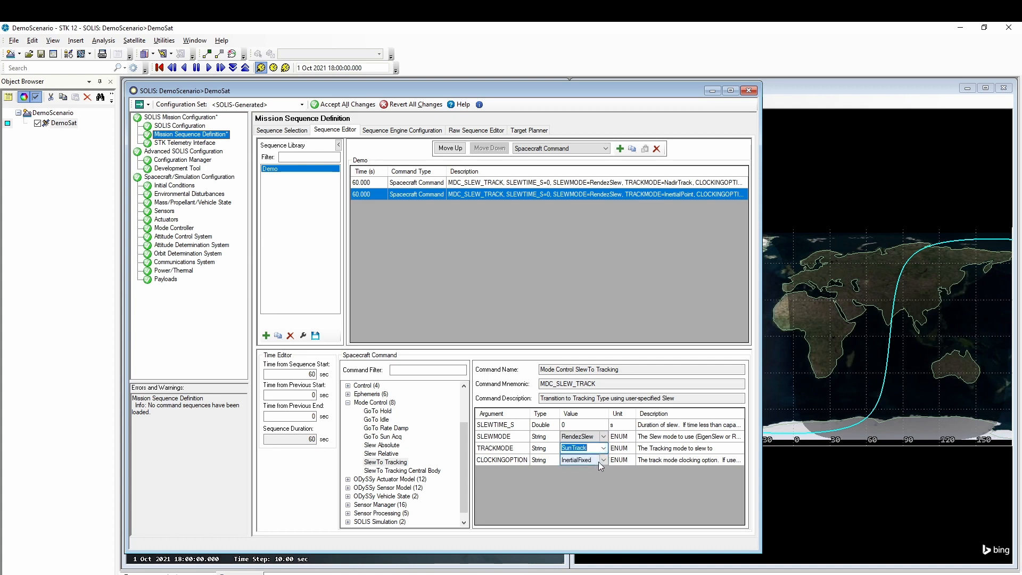
click(605, 459)
click(605, 460)
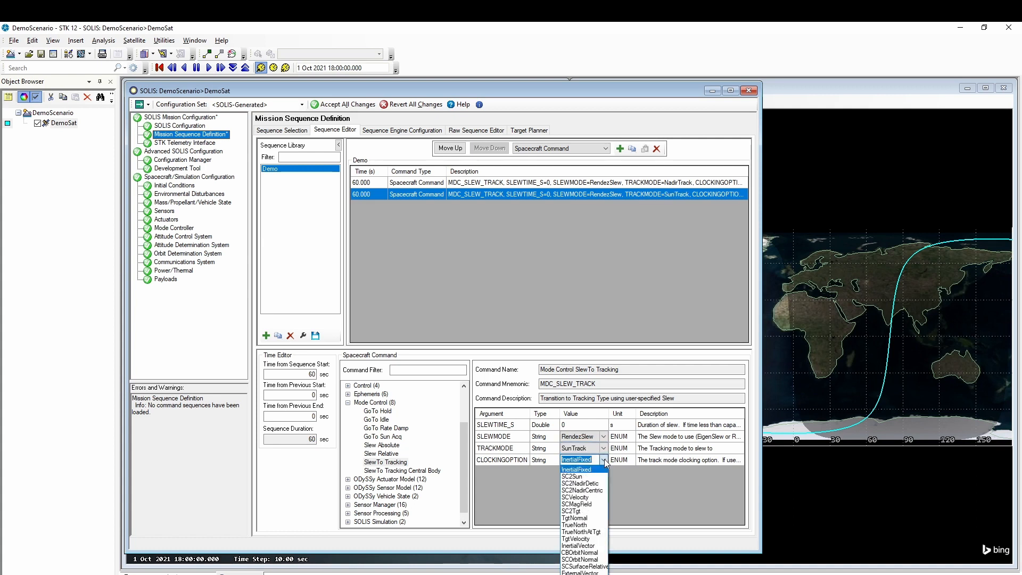
click(586, 498)
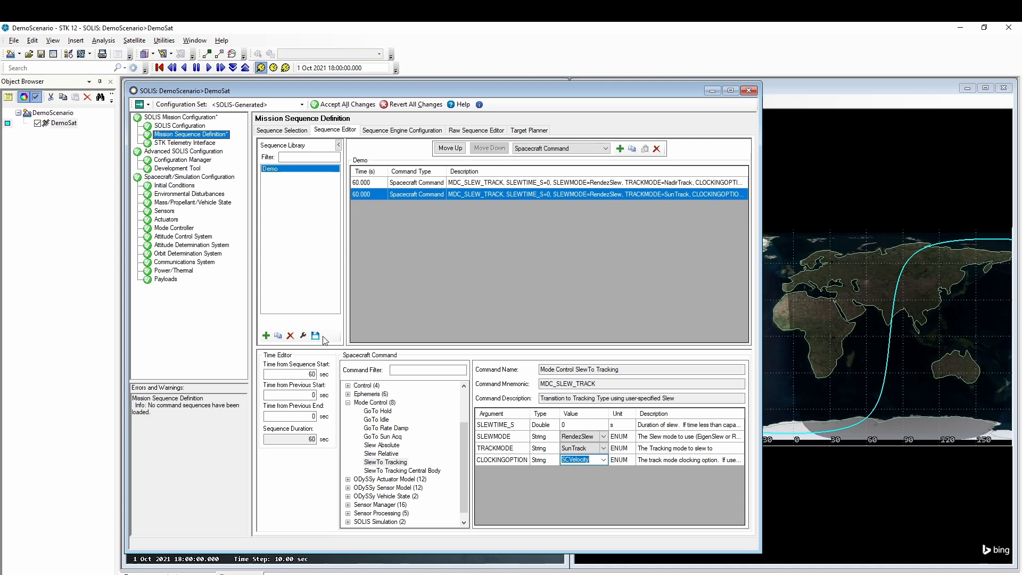
- Schedule the second command at 360 s, accept changes, and go to Sequence Selection
click(302, 375)
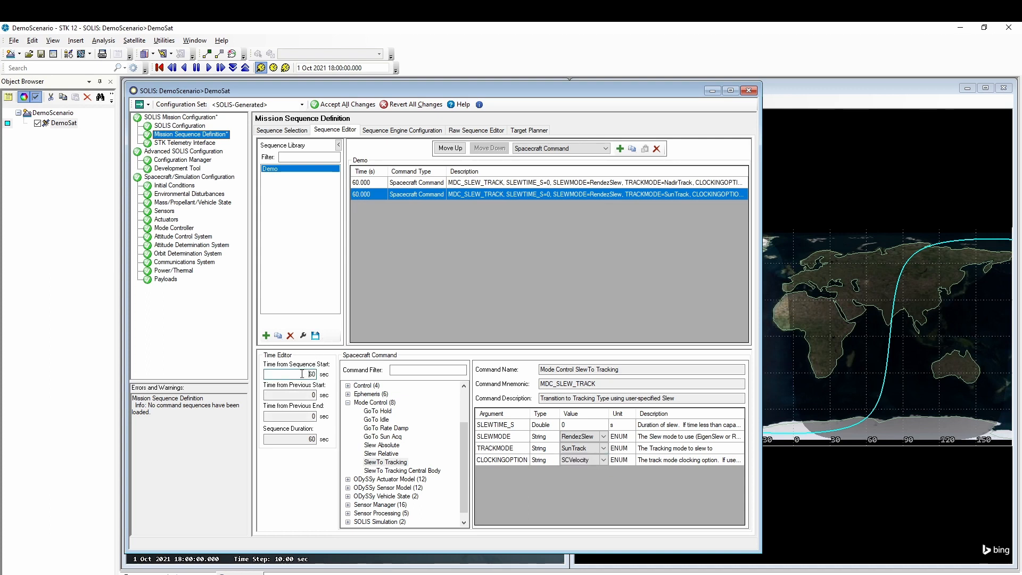
text(3)
click(345, 104)
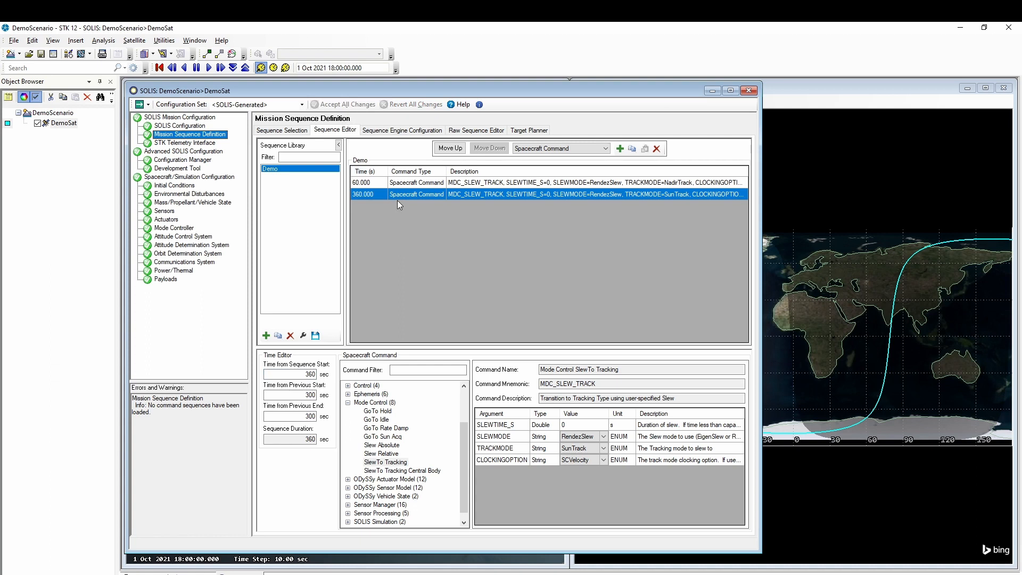
click(283, 130)
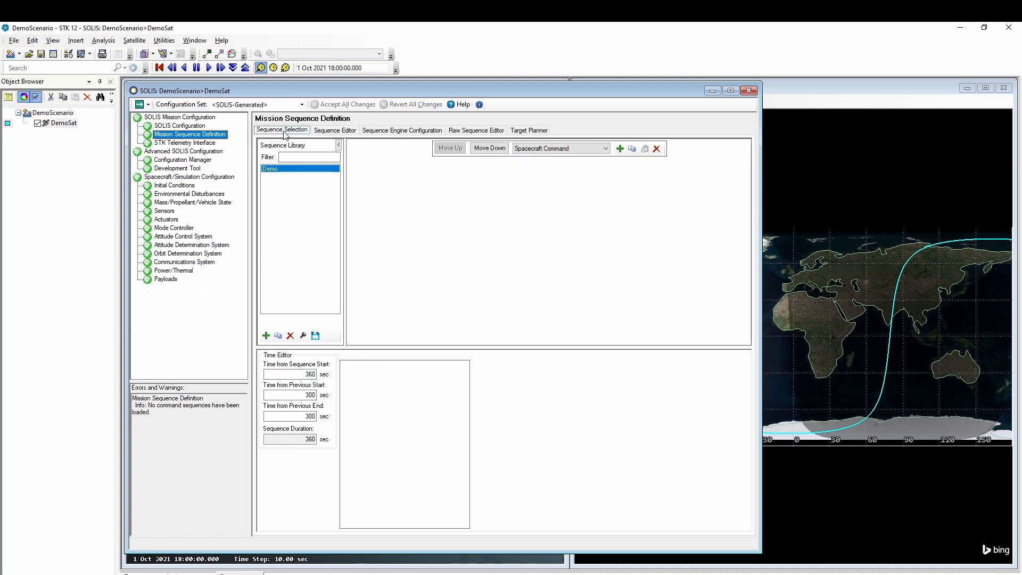
- Add Demo to the execution list as Run After Previous with 0 s delay and accept changes
click(270, 169)
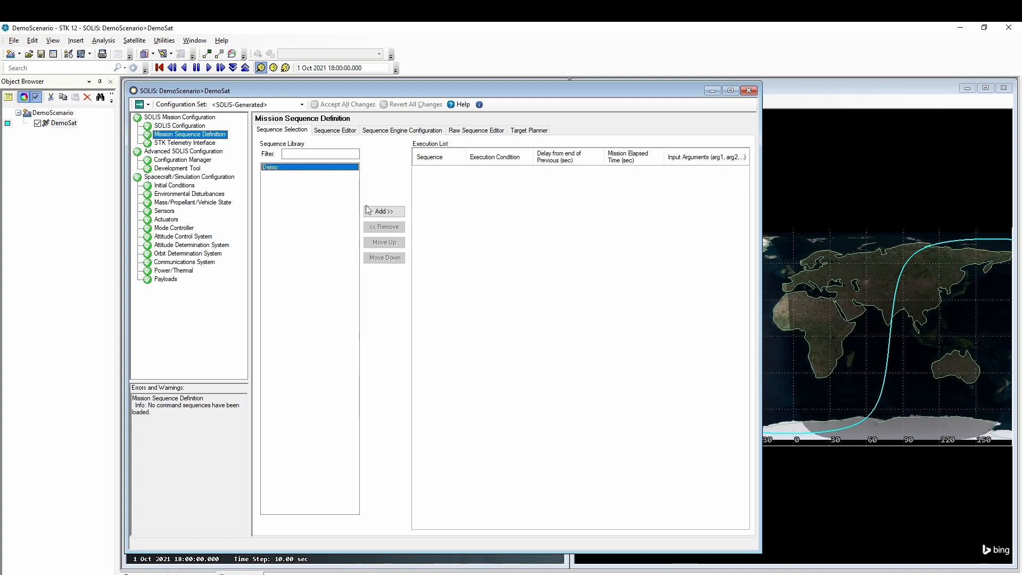
click(382, 212)
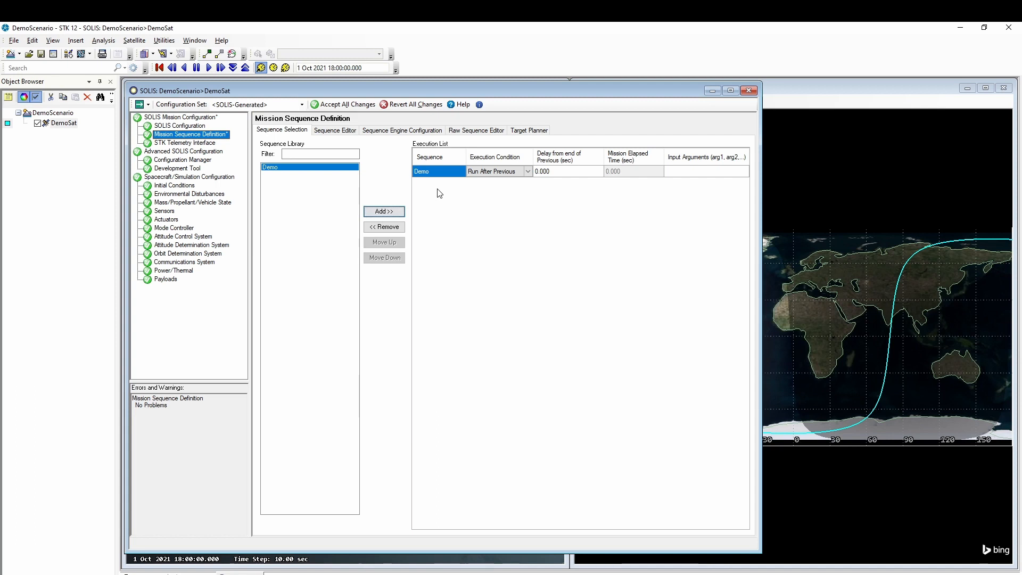
click(529, 172)
click(349, 104)
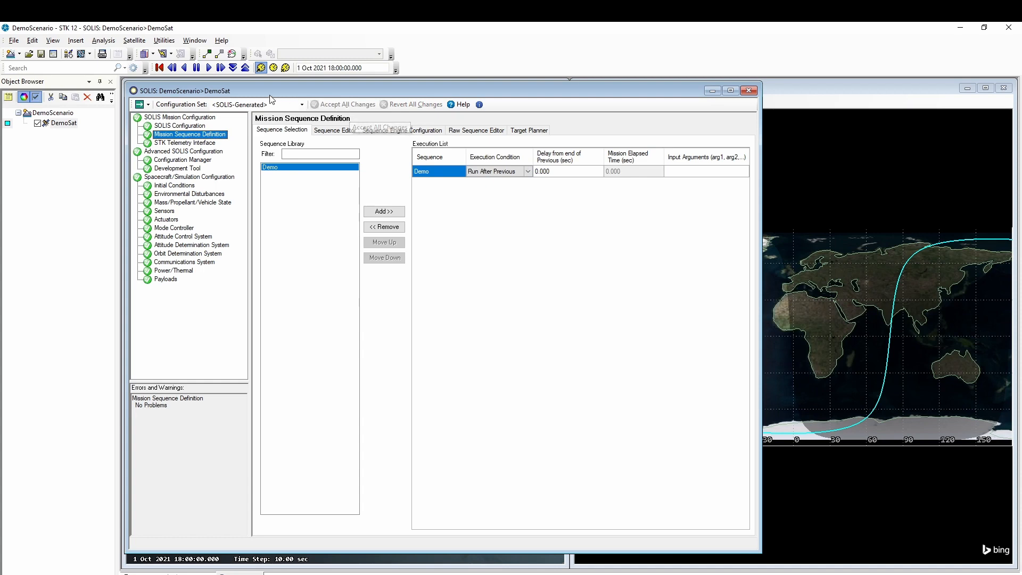
drag(276, 93, 943, 145)
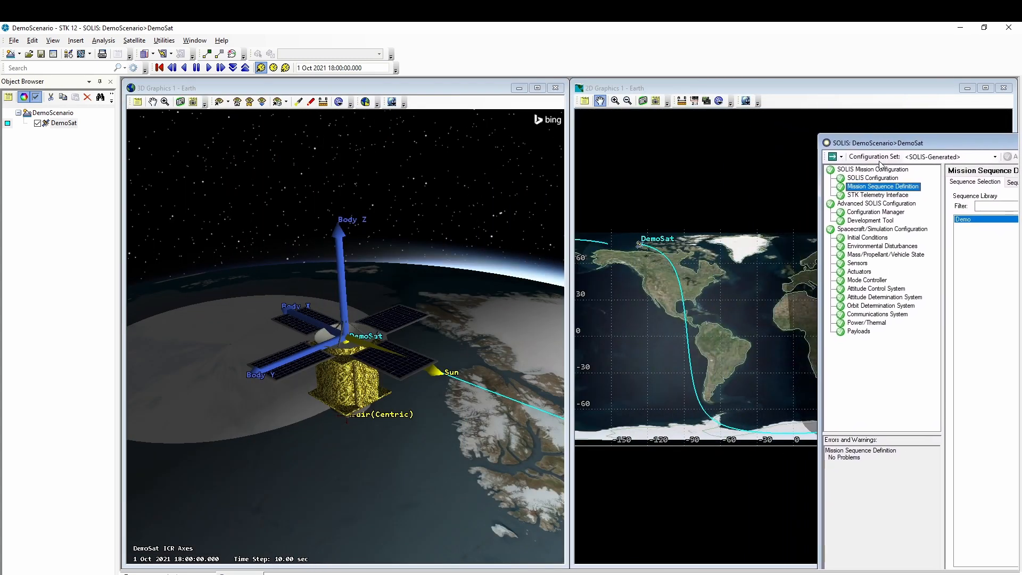
- Start the SOLIS simulation running at 10 times real time
click(842, 158)
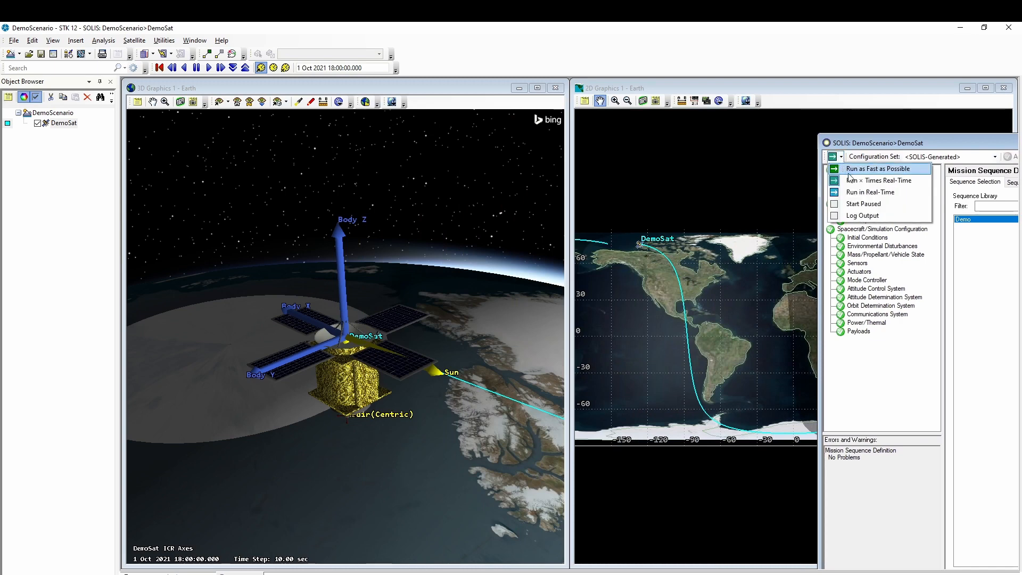
click(852, 181)
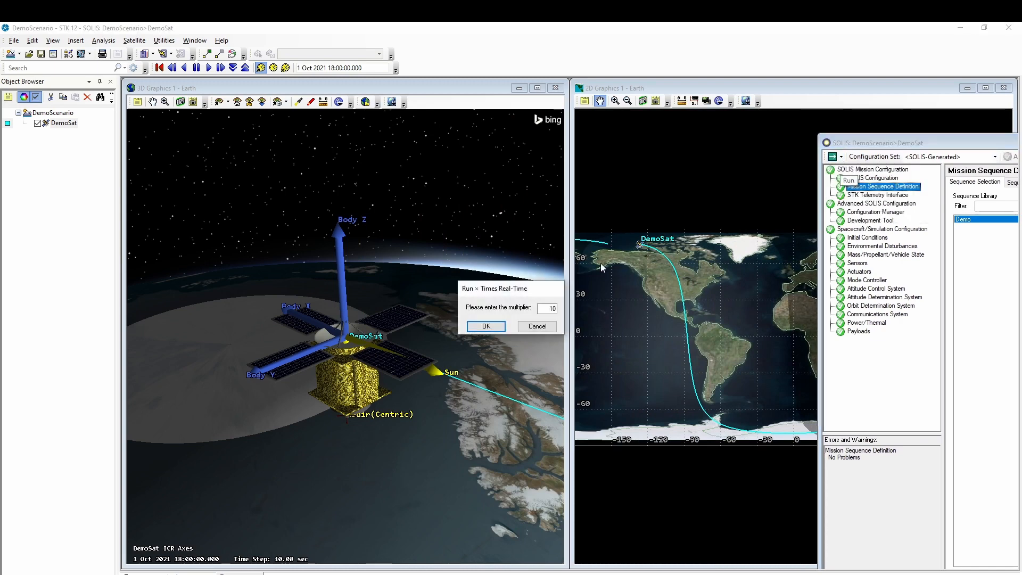
click(486, 327)
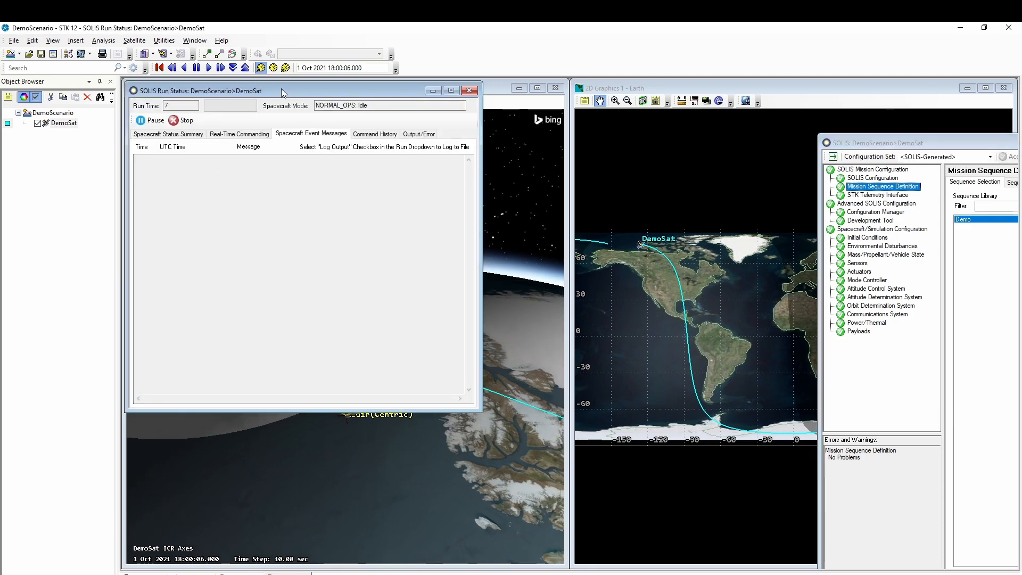
- Monitor status, command history and events until both slews execute, then stop the run
drag(283, 89, 730, 143)
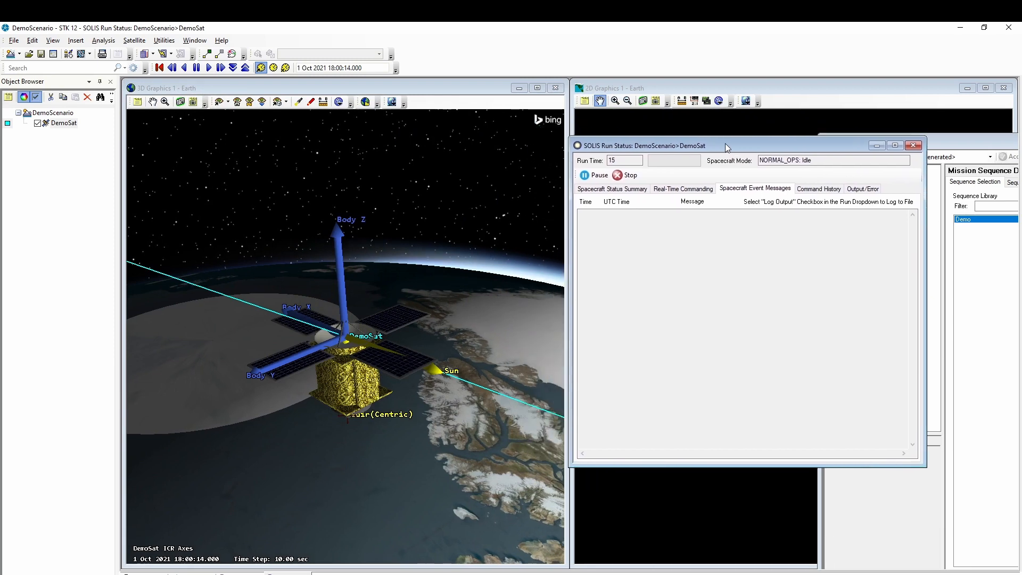
click(629, 189)
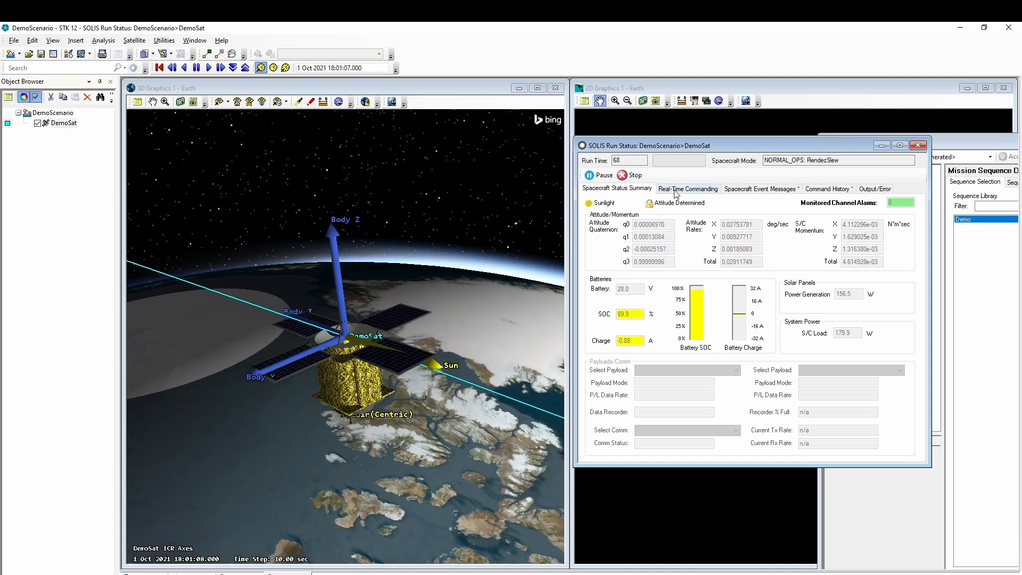
click(828, 189)
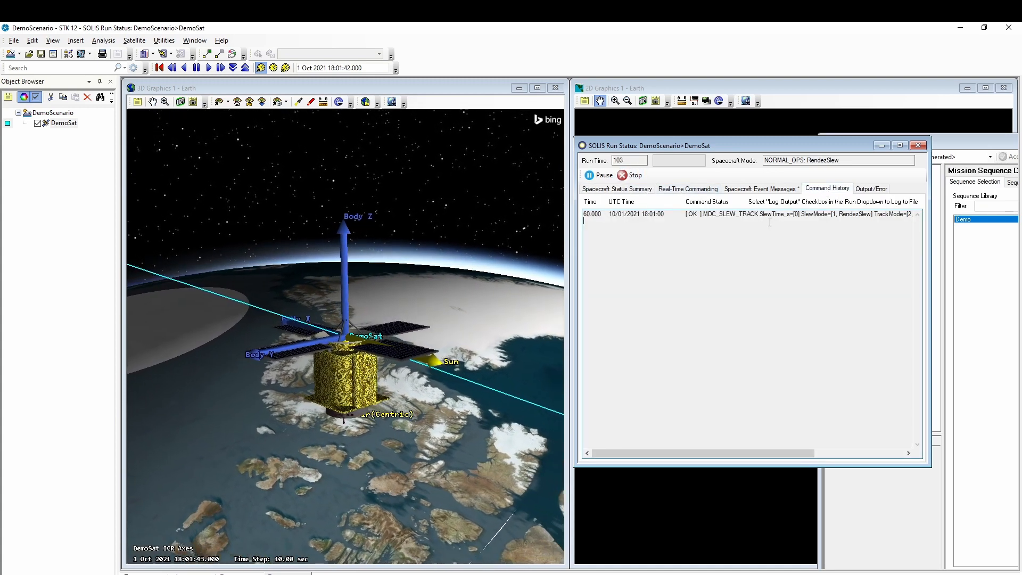
click(760, 190)
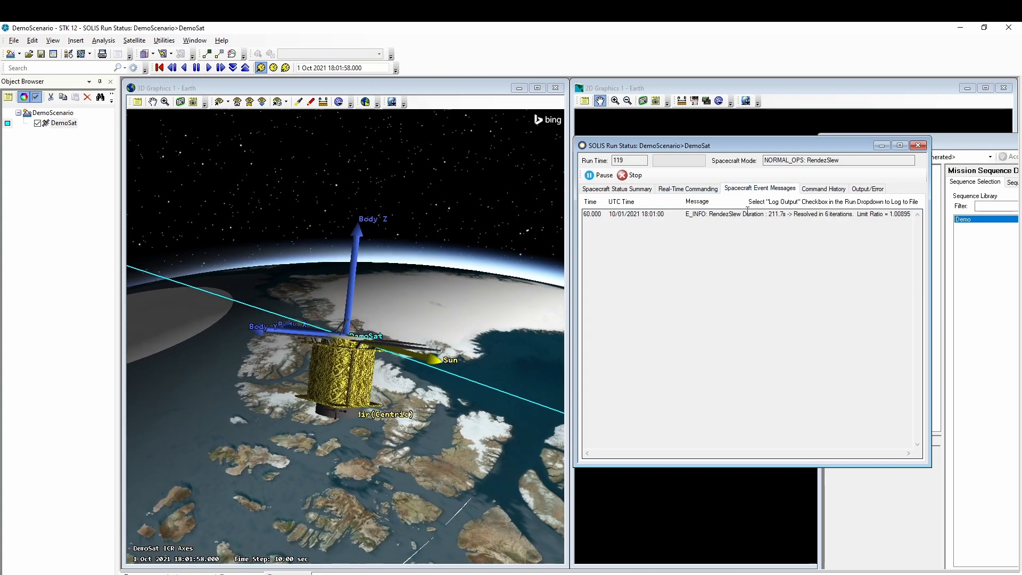
click(626, 189)
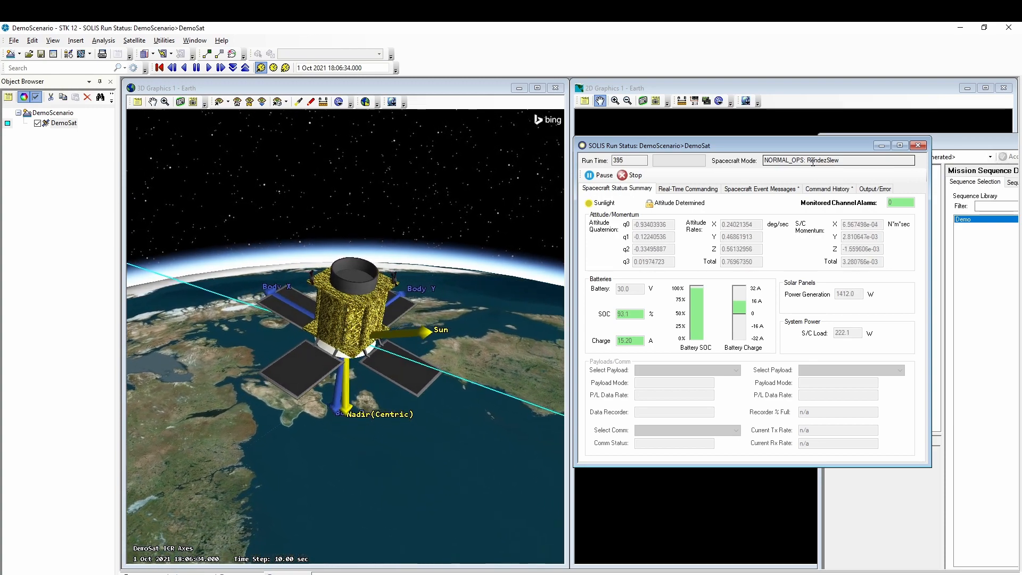
click(821, 189)
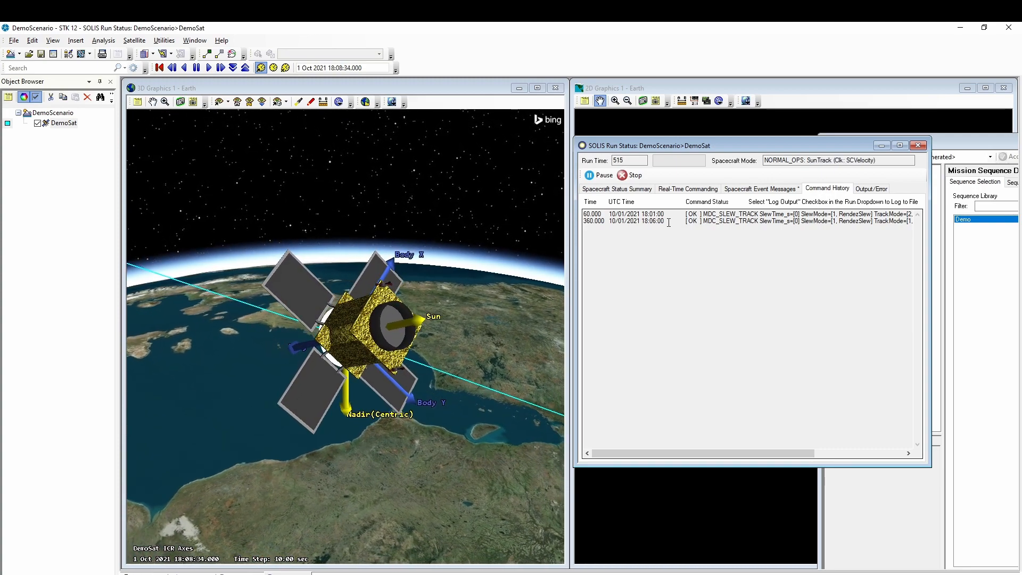
click(629, 176)
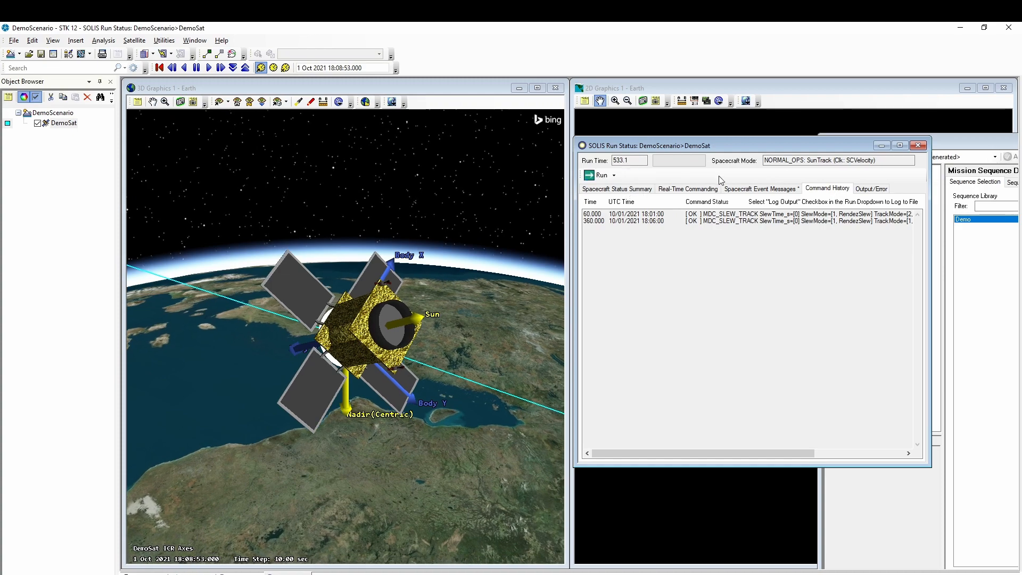
- Close Run Status and view Demo's raw script of MDC_SLEW_TRACK commands at +60 and +360 s
click(918, 146)
drag(945, 143, 381, 103)
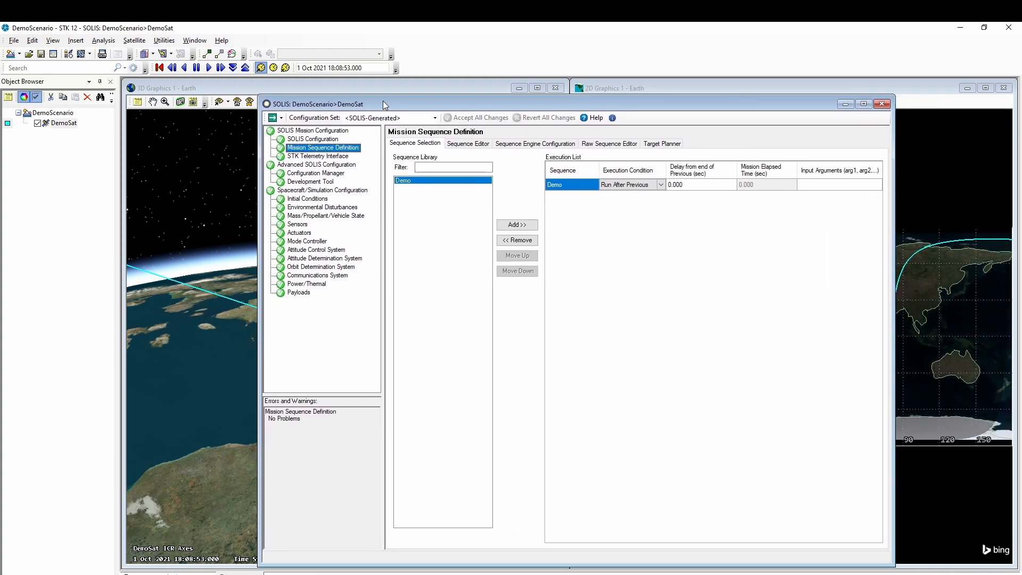
click(617, 142)
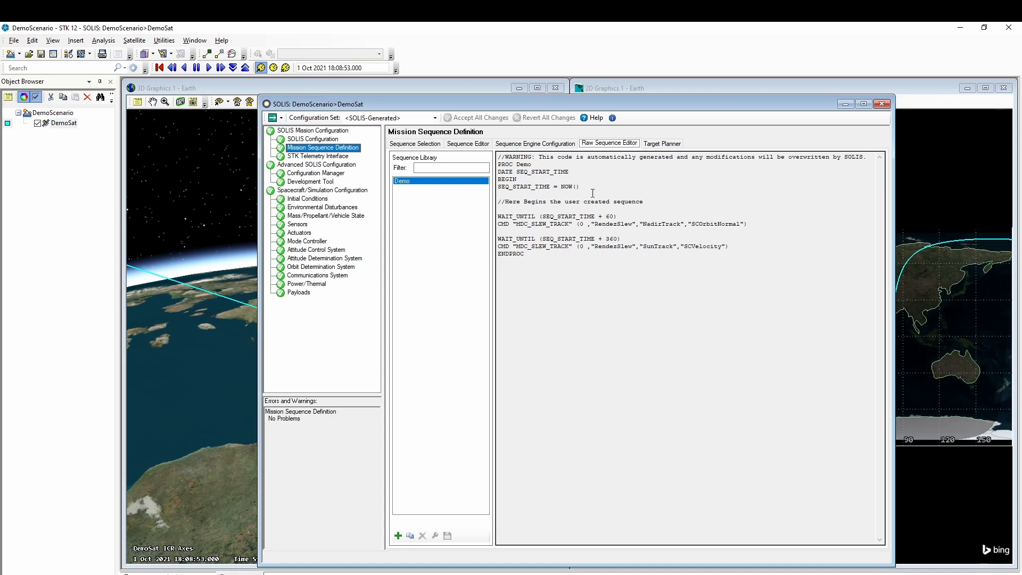
- Review the Sequence Engine Configuration and Target Planner tabs, then minimize the SOLIS window
click(528, 144)
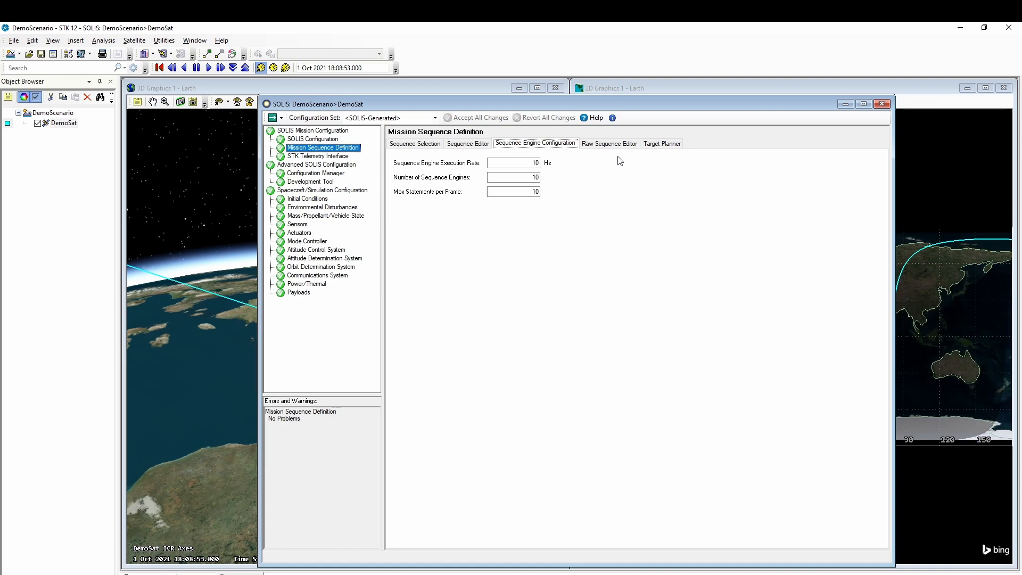
click(661, 145)
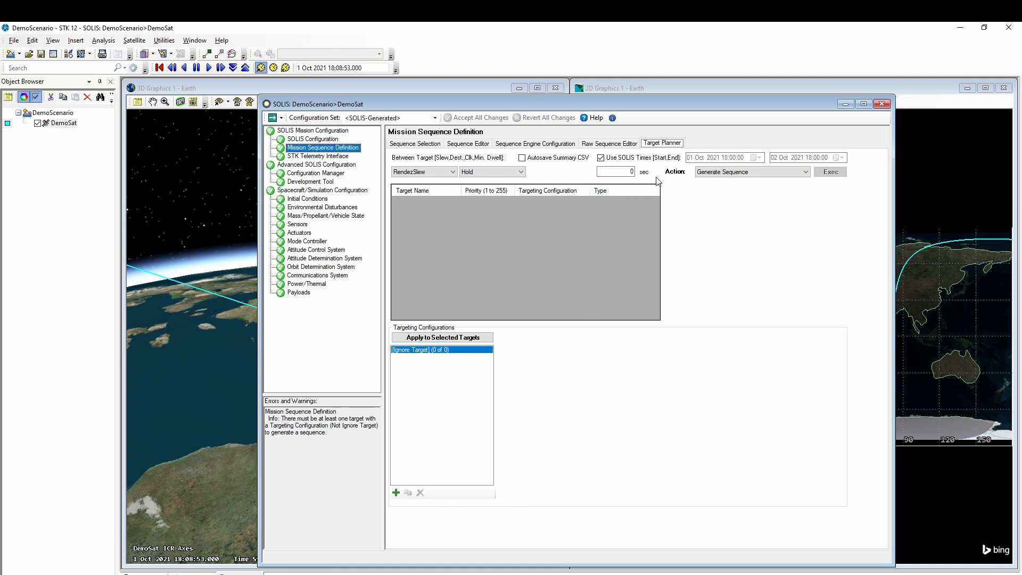
click(849, 104)
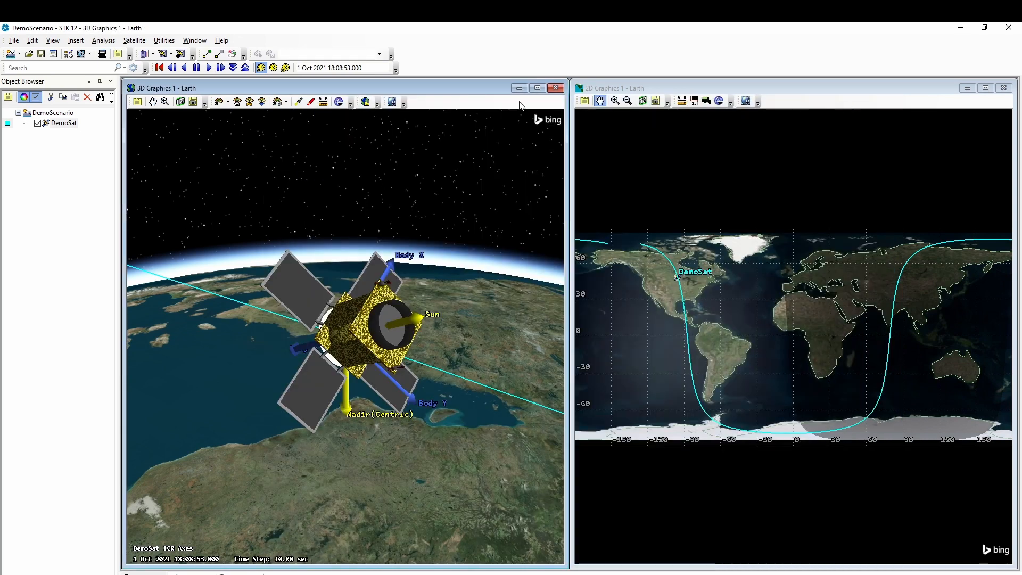
- Reset the scenario time and attach a default sensor to DemoSat named Imager
click(160, 68)
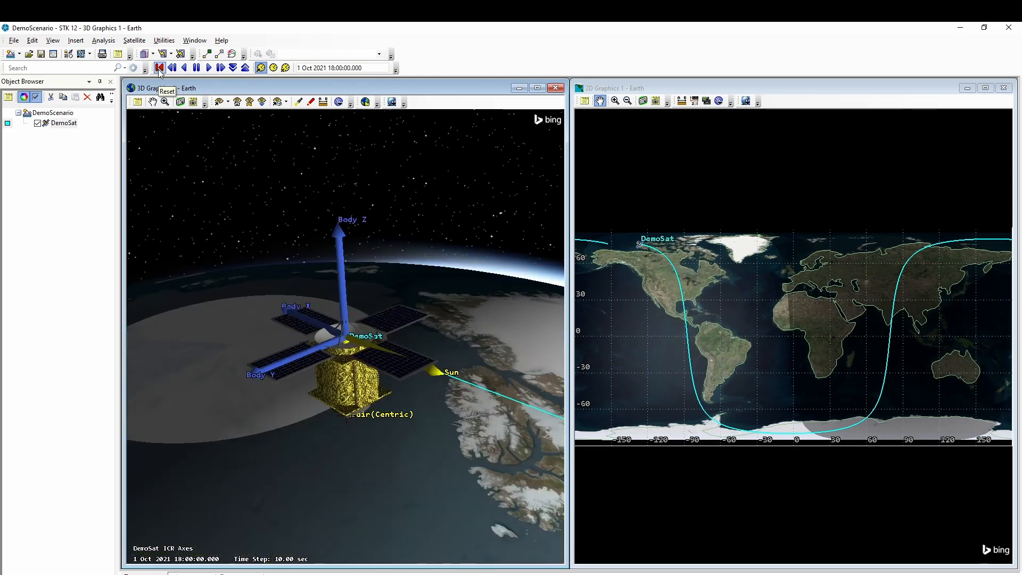
click(59, 124)
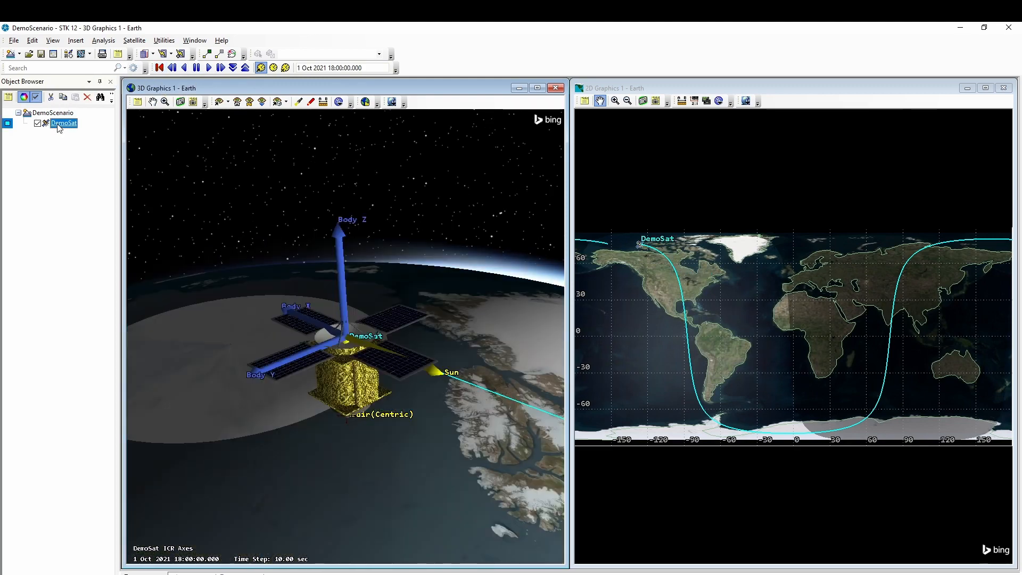
click(81, 54)
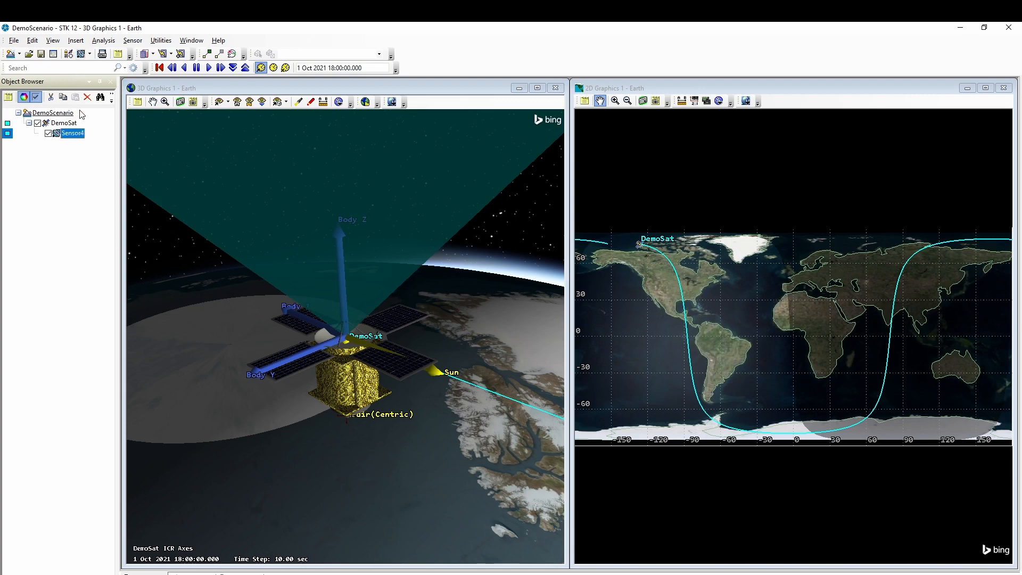
click(69, 135)
click(69, 134)
text(Imager)
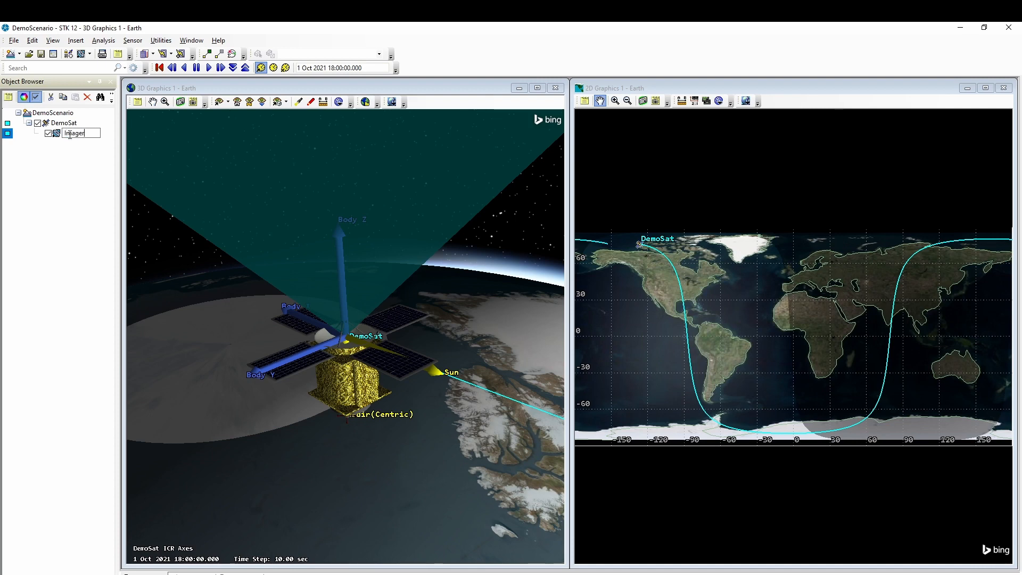
key(Return)
- Set the Imager sensor's cone half angle to 20°
double_click(71, 134)
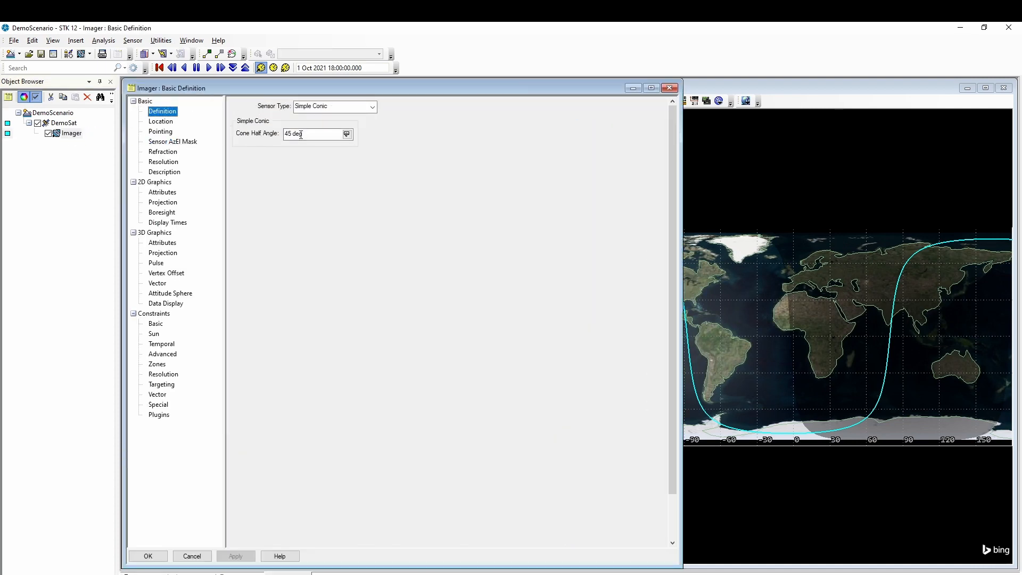
click(306, 134)
click(307, 133)
text(20)
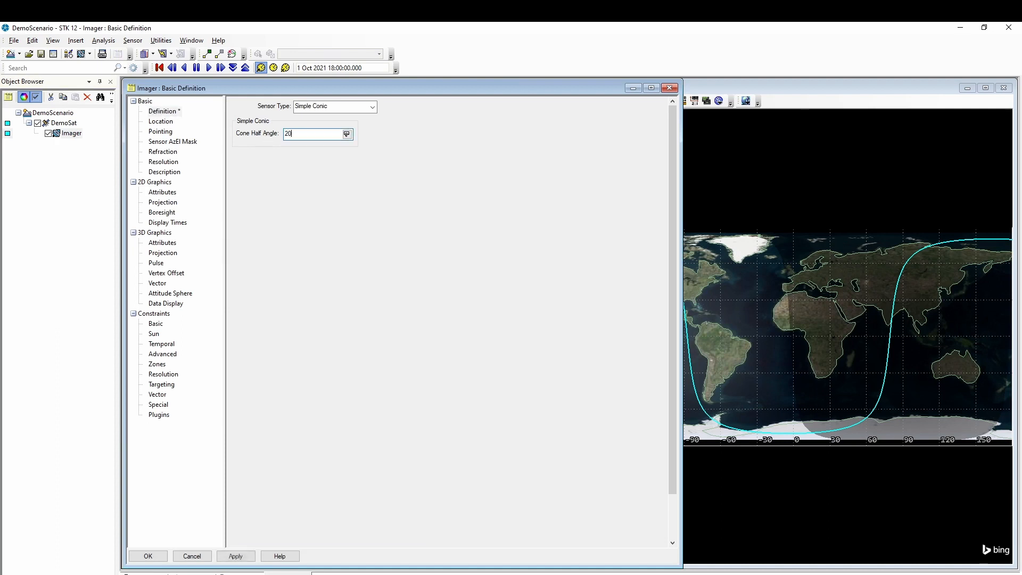
click(151, 556)
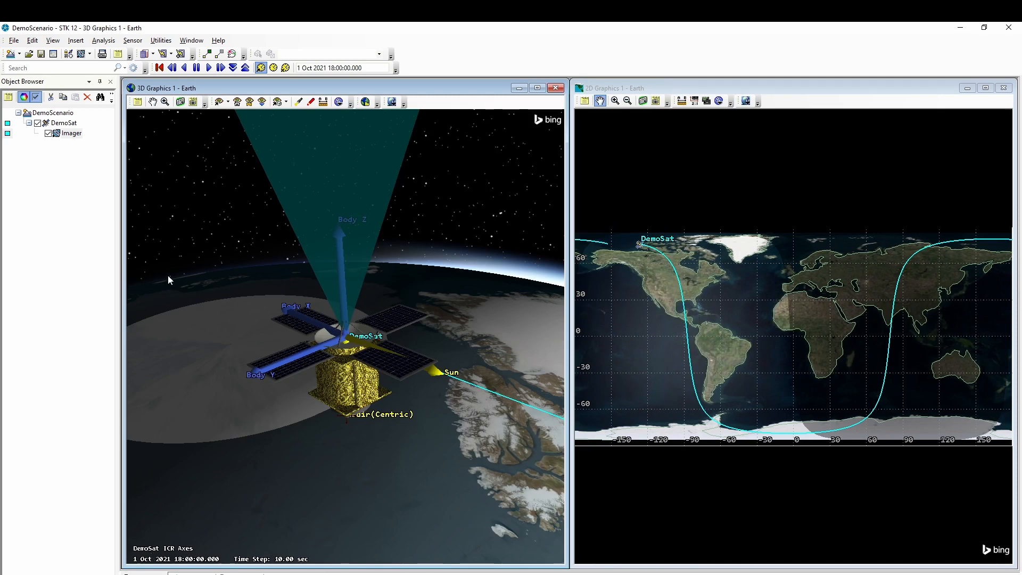
- Insert two default targets and one default facility into the scenario
click(69, 54)
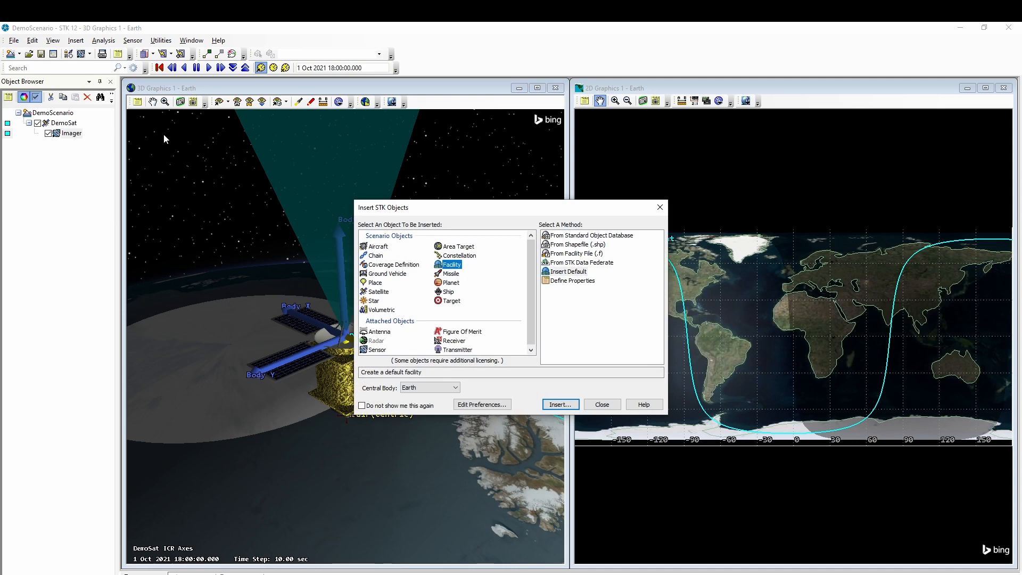
click(454, 301)
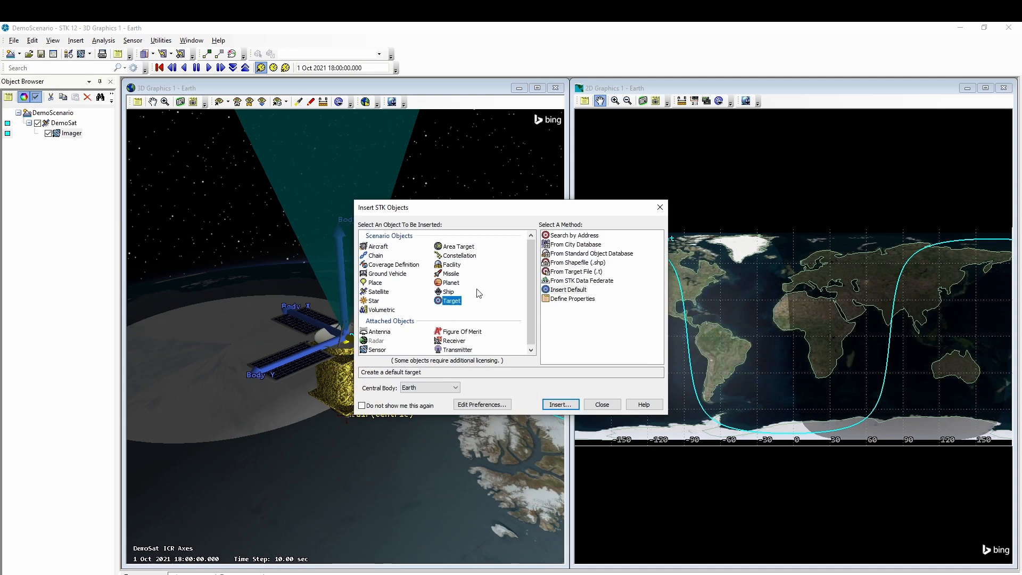
click(568, 290)
click(560, 405)
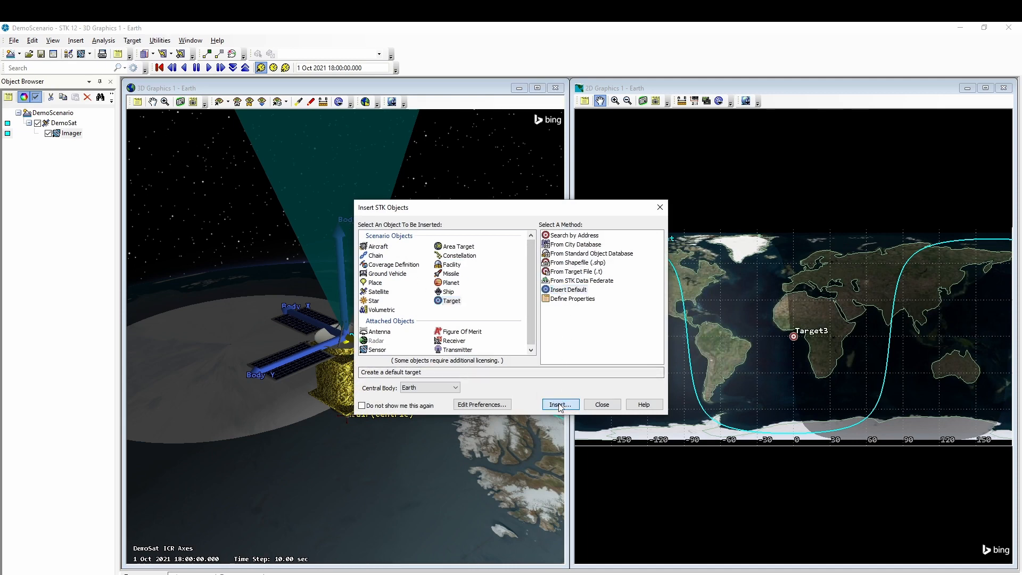
click(560, 405)
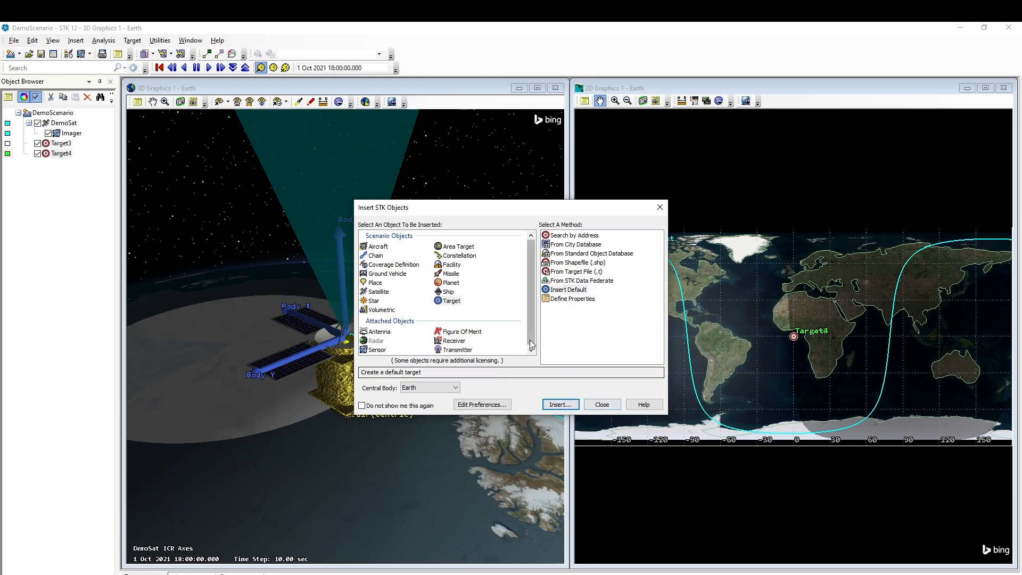
click(449, 266)
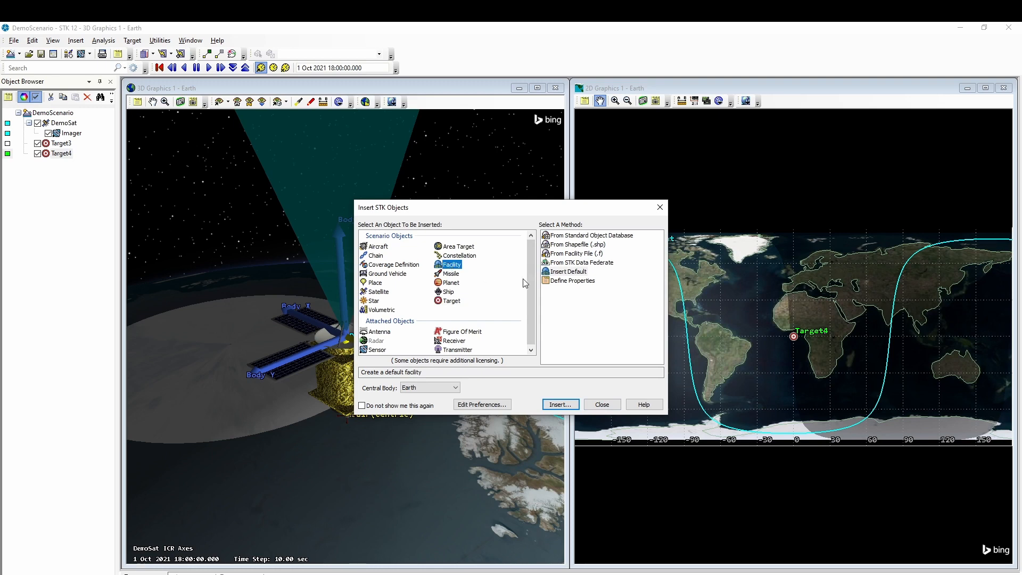
click(571, 406)
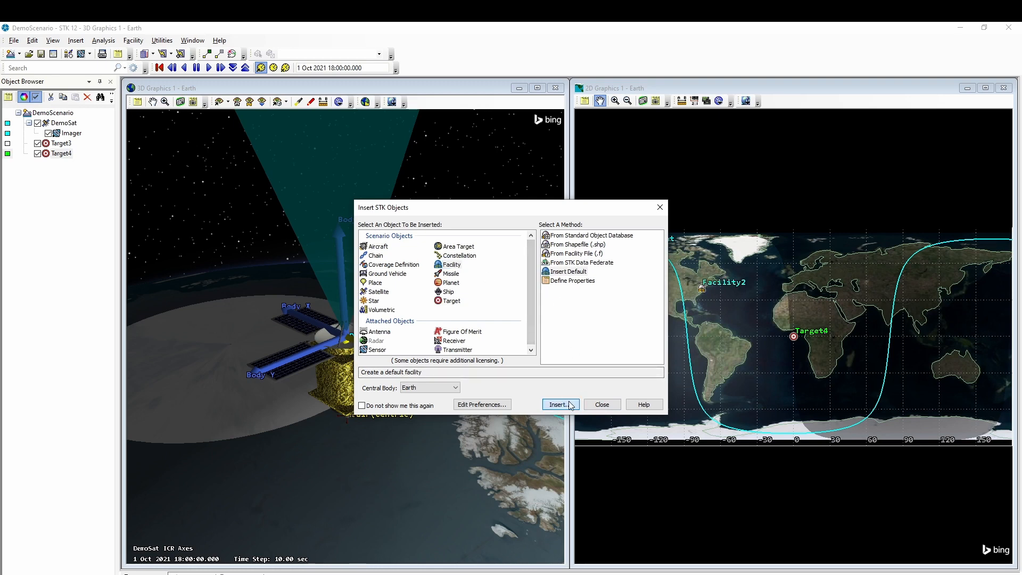
click(601, 405)
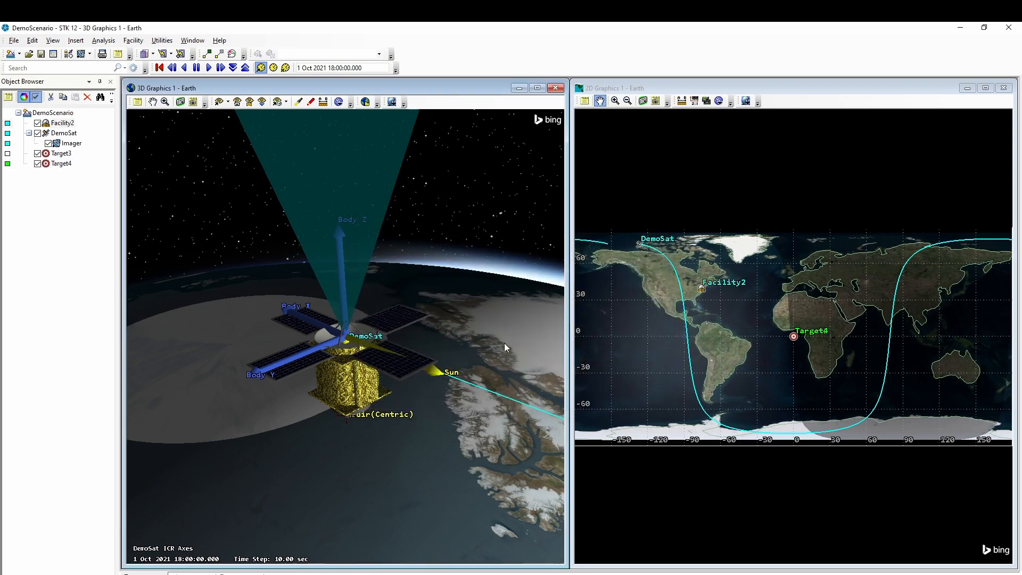
- Rename the new targets Image_1 and Image_2
click(61, 154)
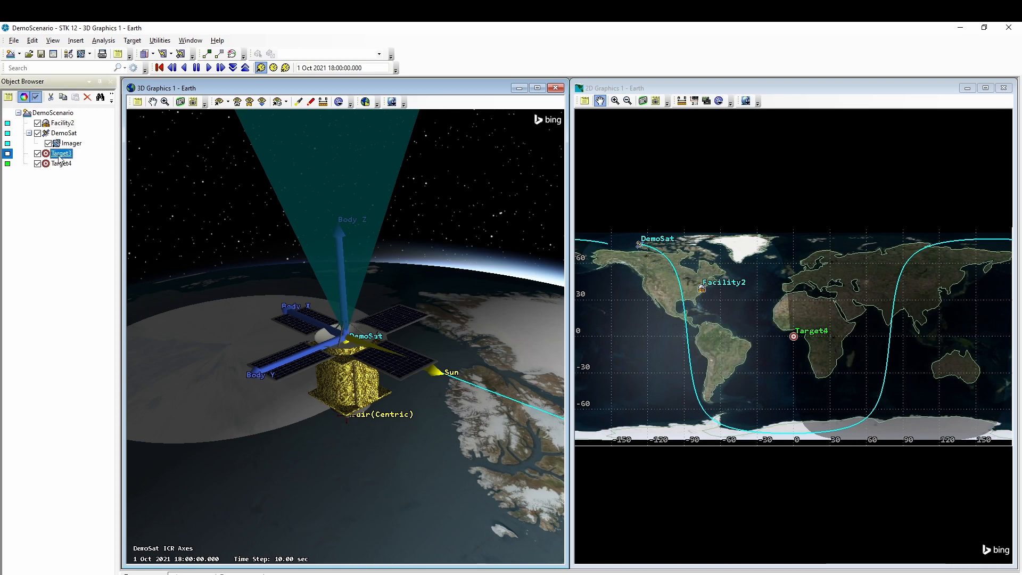
click(61, 153)
text(Ta)
key(BackSpace)
key(BackSpace)
text(Image)
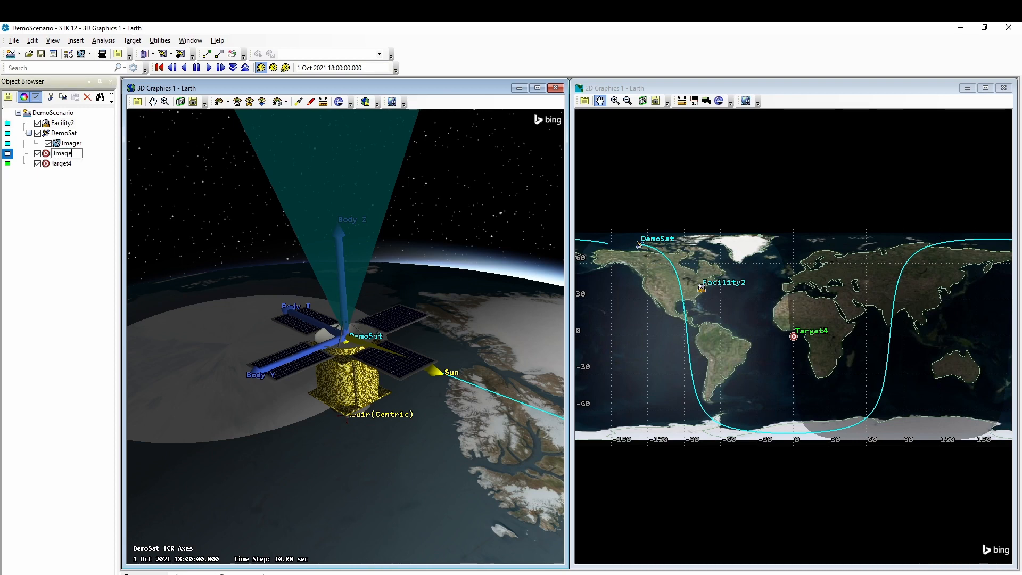
text(_1)
click(59, 164)
click(62, 164)
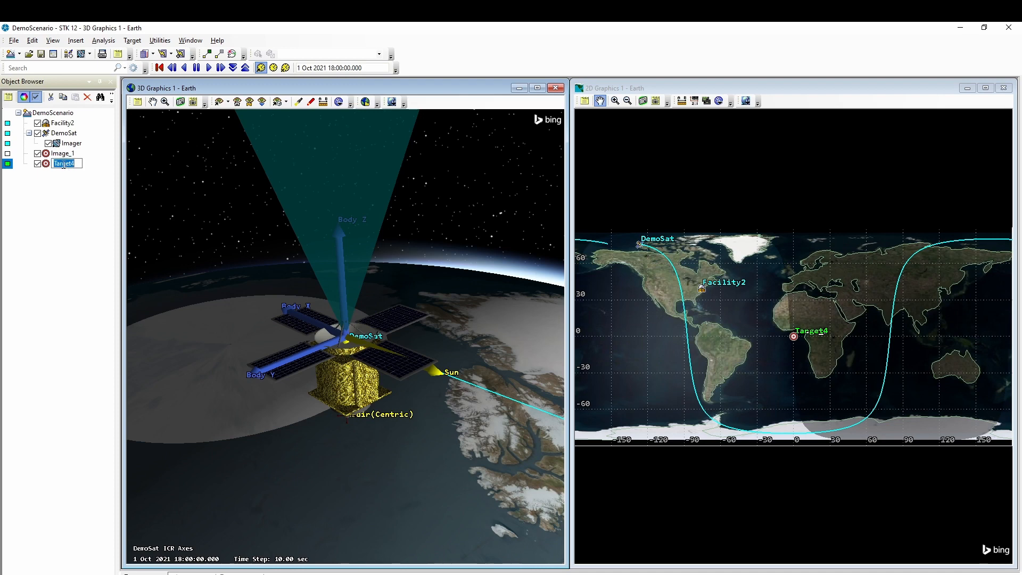
text(Image_2)
key(Return)
- Rename the facility GroundStation and select Image_1
click(62, 124)
click(63, 123)
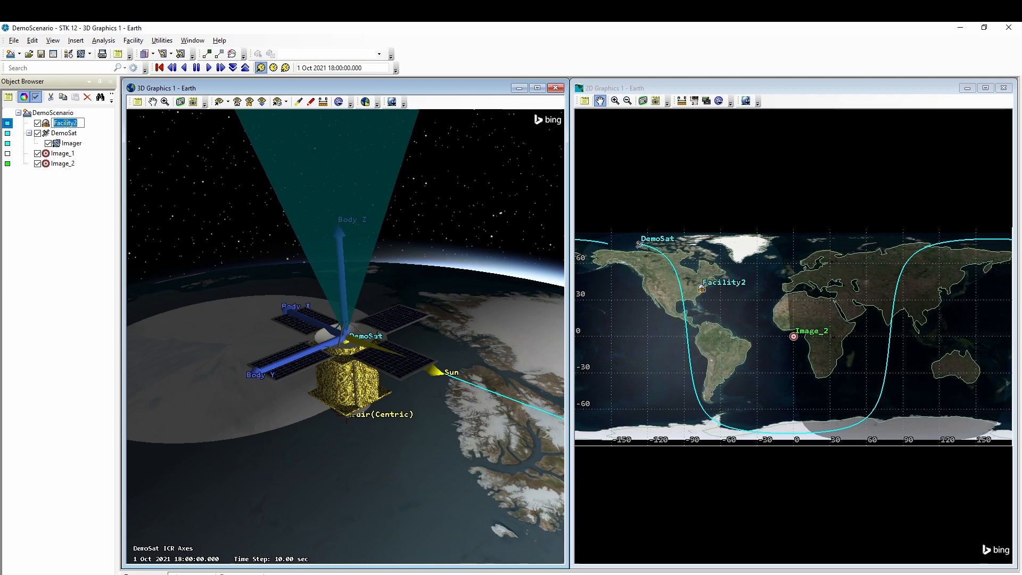
text(GroundStatninon)
key(Return)
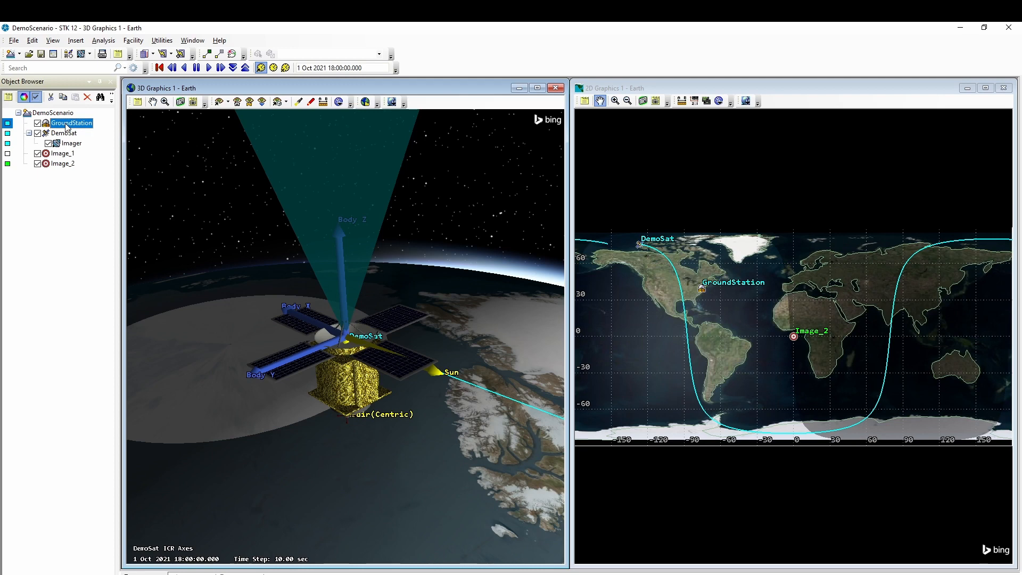
click(60, 153)
- Move Image_1 to central Canada by picking its location on the 2D map
double_click(60, 151)
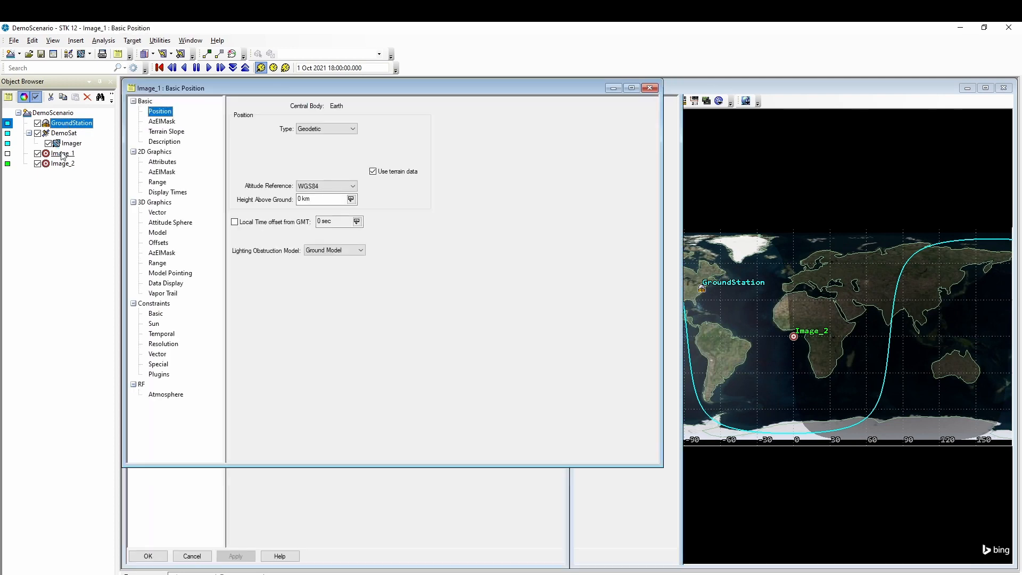
drag(661, 242, 544, 243)
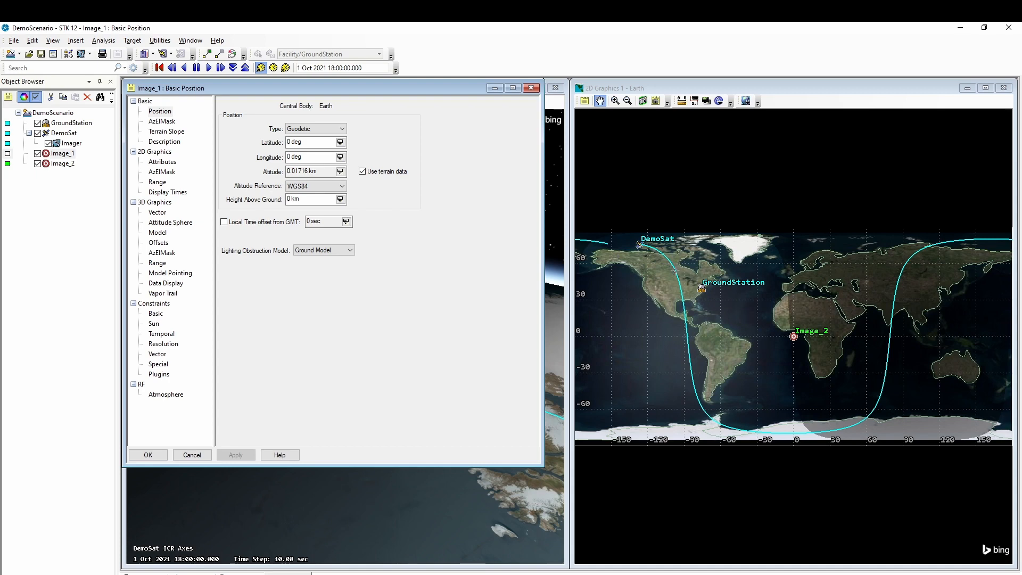
click(640, 244)
click(675, 270)
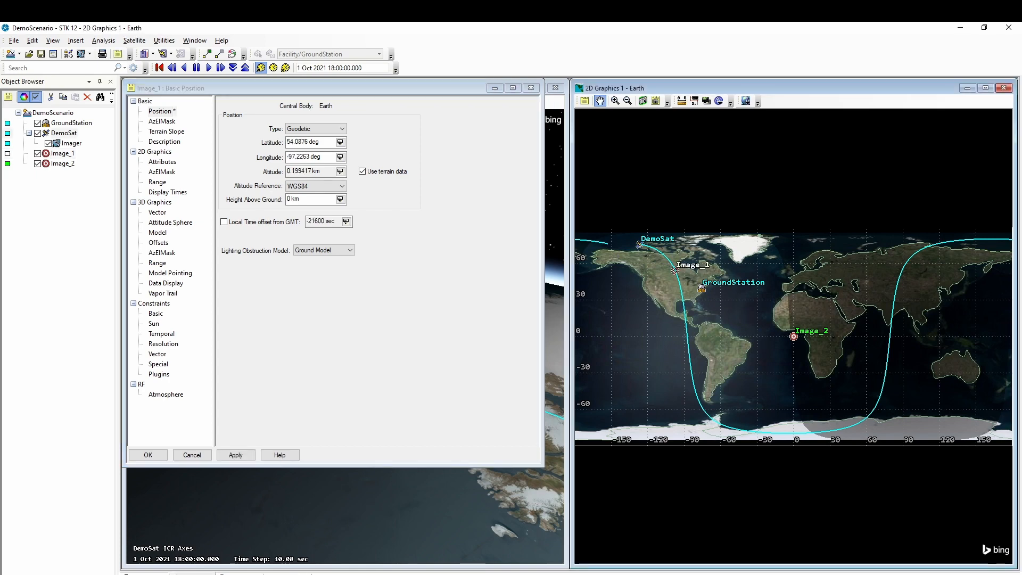
click(135, 457)
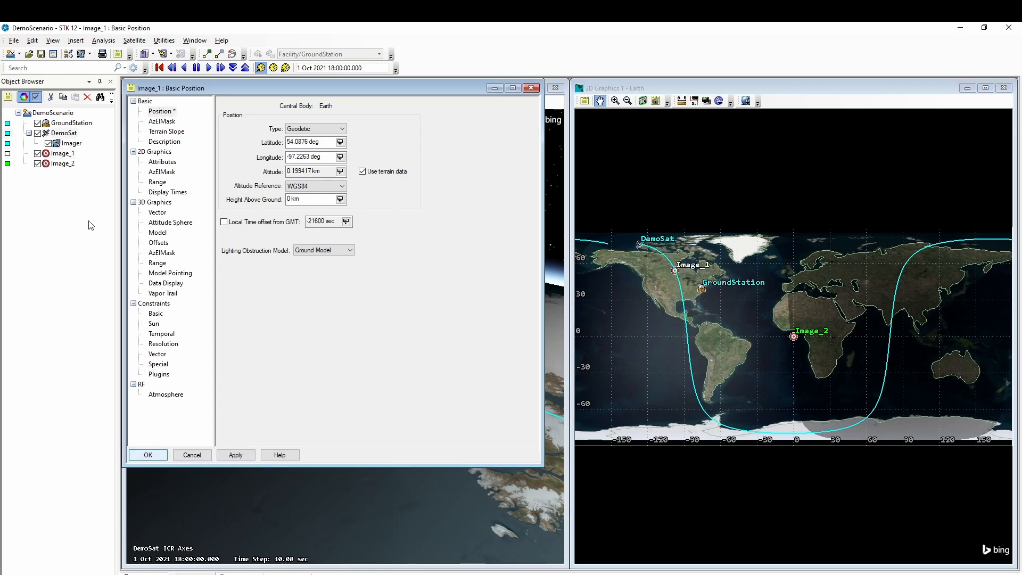
- Move Image_2 to Texas by picking its location on the 2D map
double_click(61, 164)
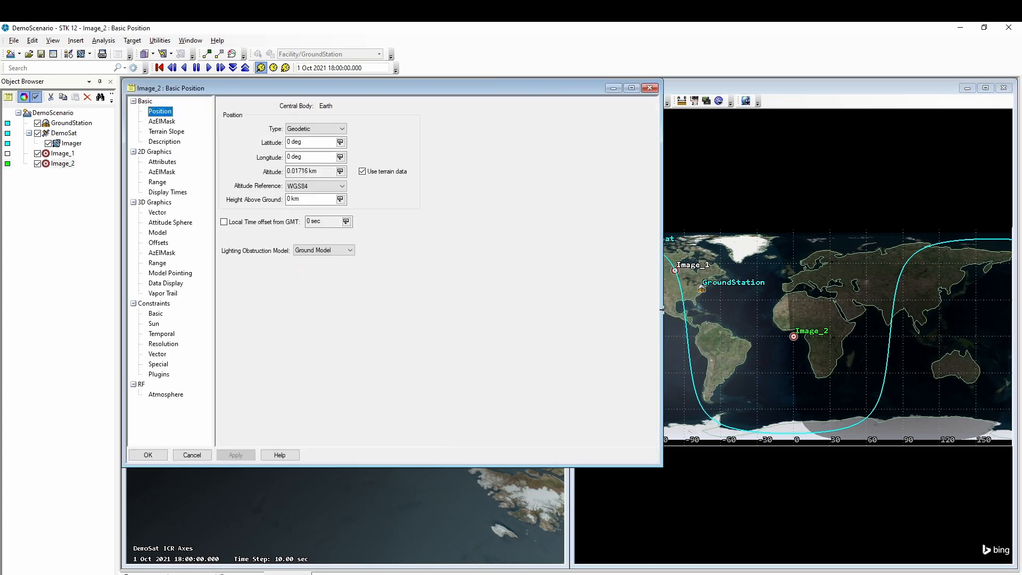
drag(663, 308, 552, 307)
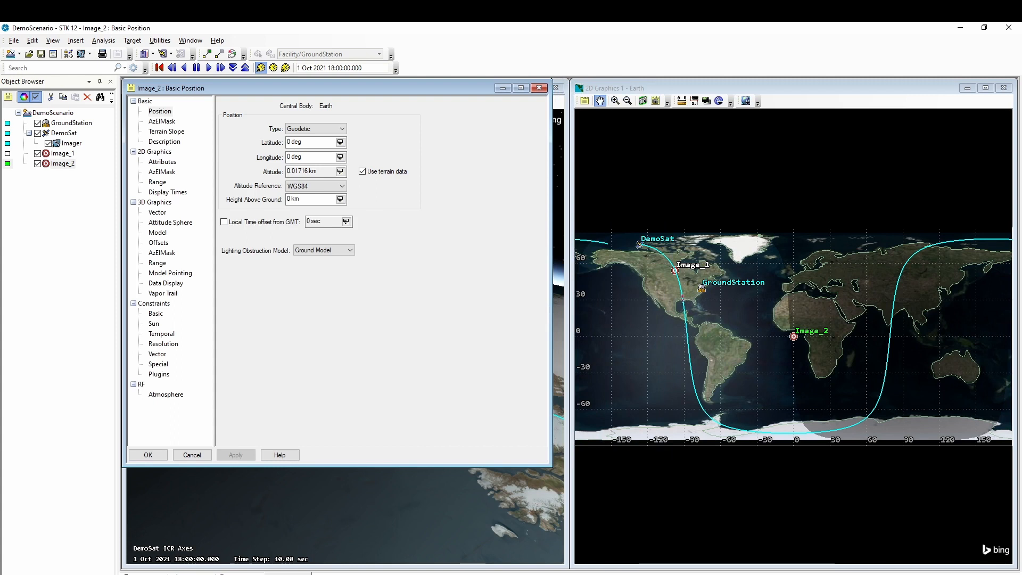
click(674, 296)
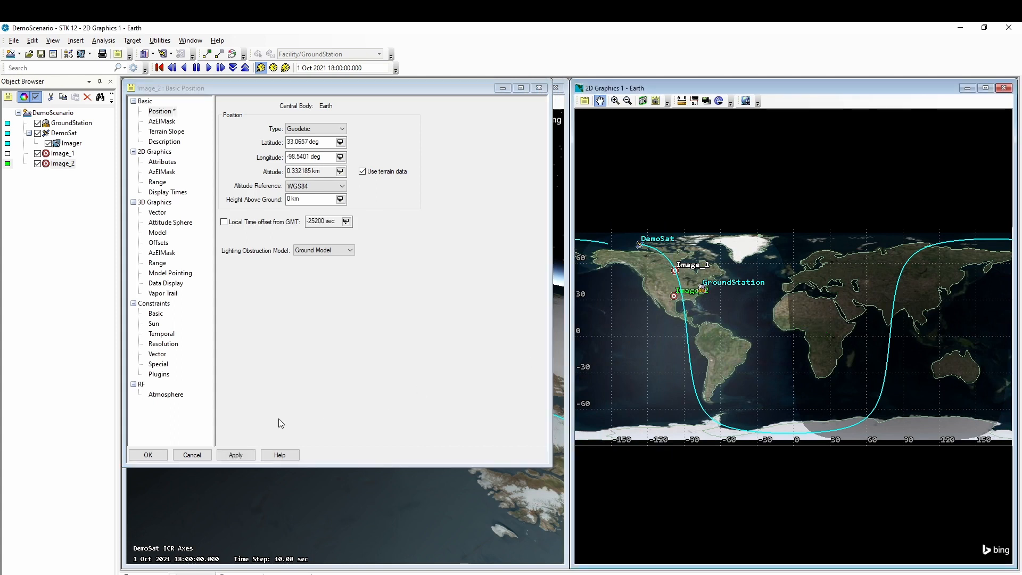
click(150, 458)
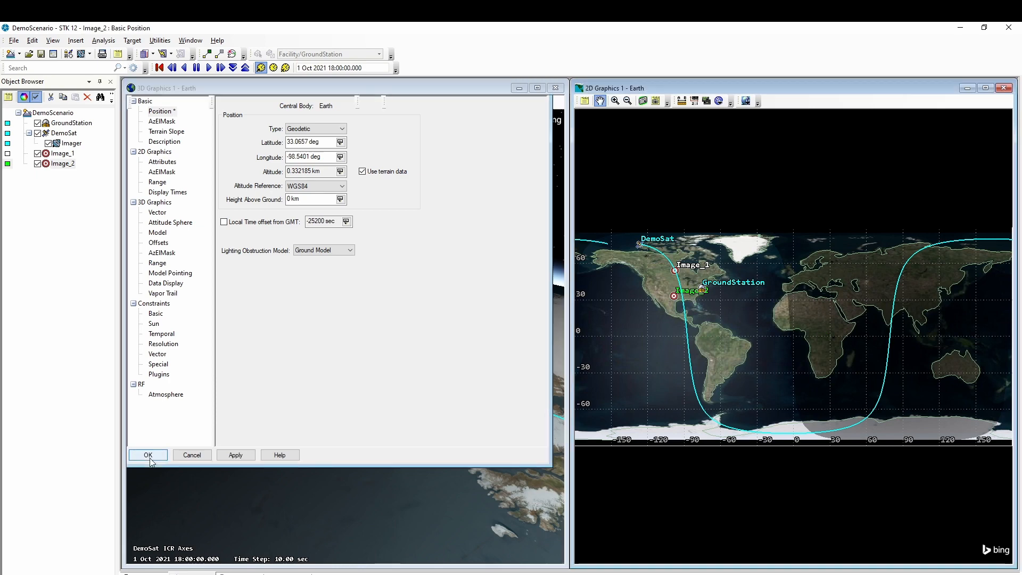
- Move GroundStation to northwestern South America (latitude 4.16058, longitude -77.0803)
double_click(72, 123)
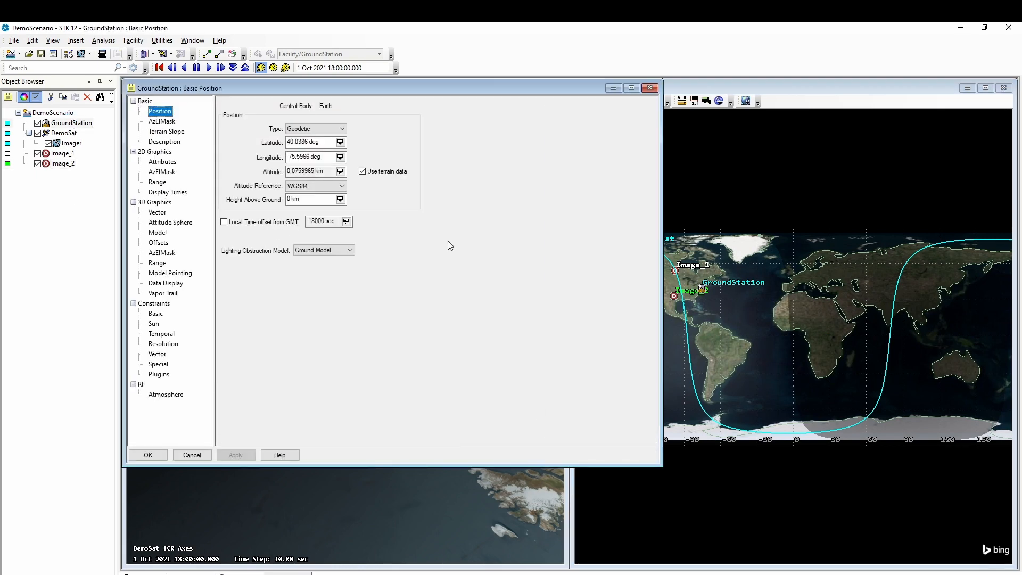
click(657, 278)
drag(657, 278, 531, 278)
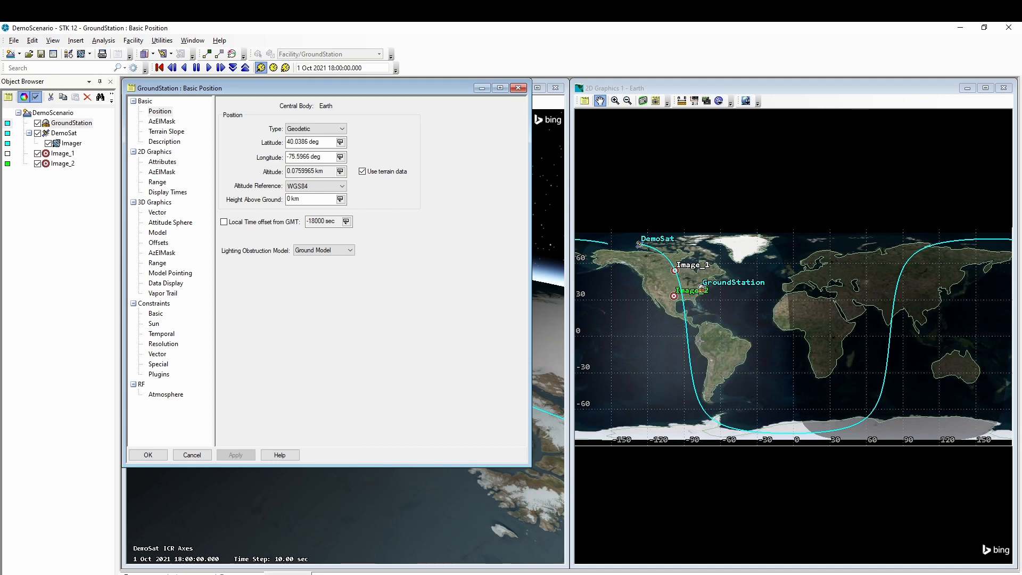
click(697, 341)
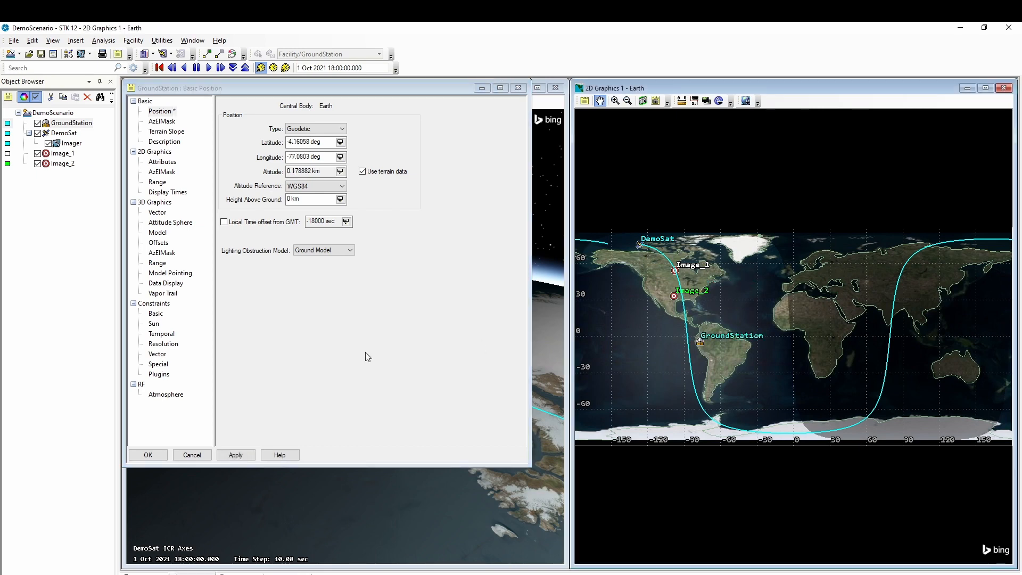
click(152, 456)
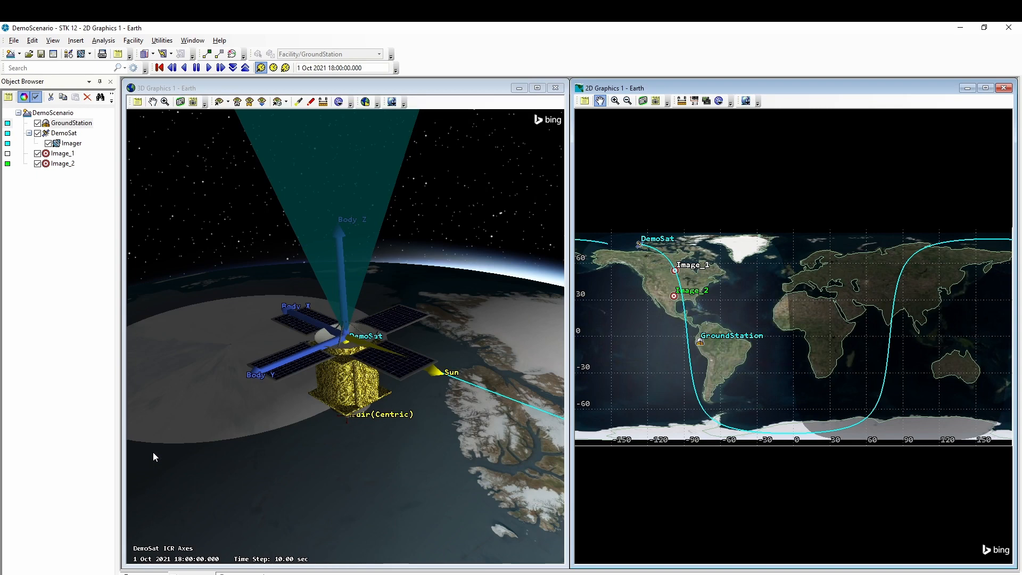
- Restore the minimized SOLIS: DemoScenario>DemoSat window on the Target Planner
click(240, 574)
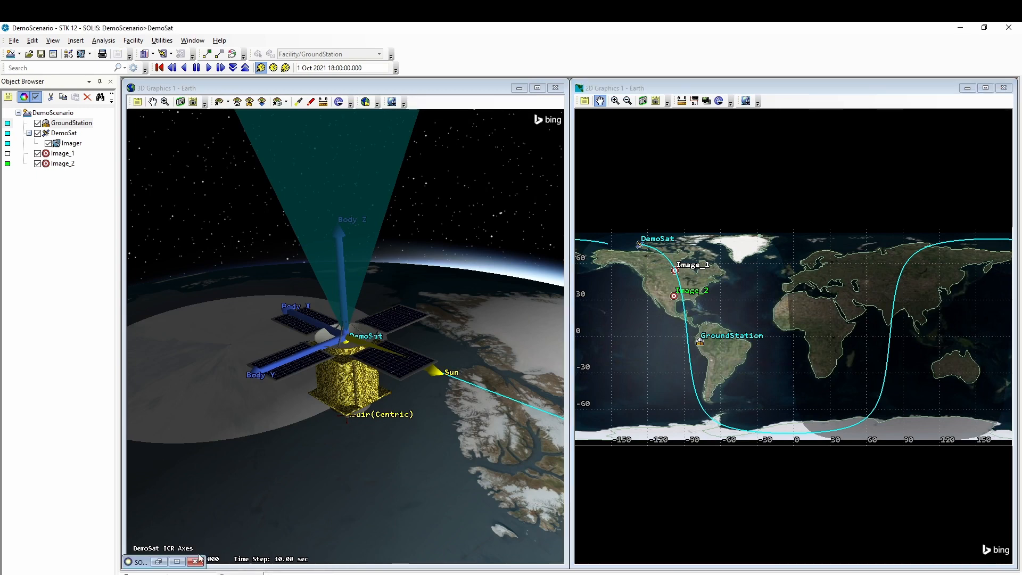
click(159, 561)
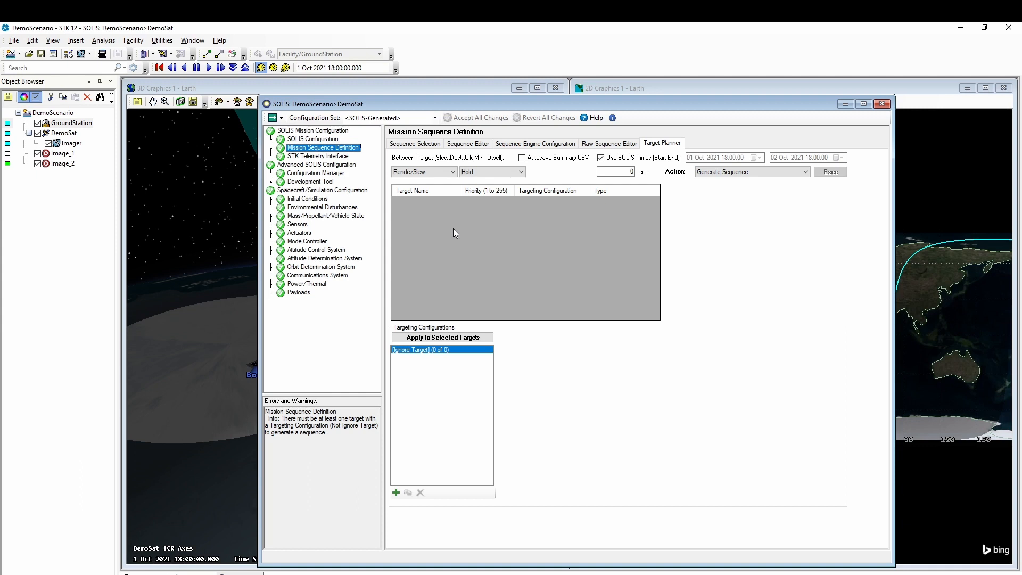
- Add a payload named Imager linked to the satellite's Imager sensor
click(300, 293)
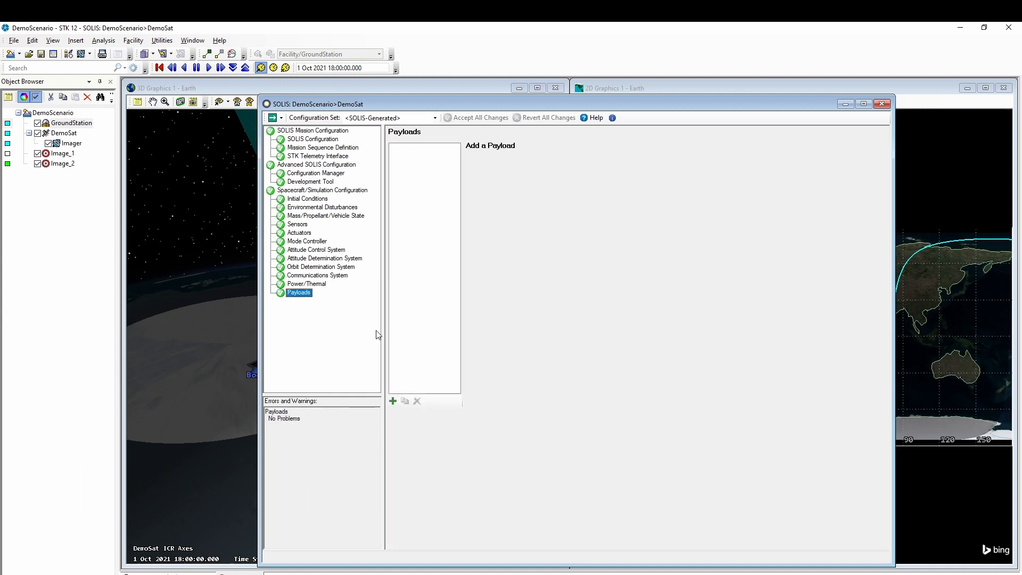
click(393, 401)
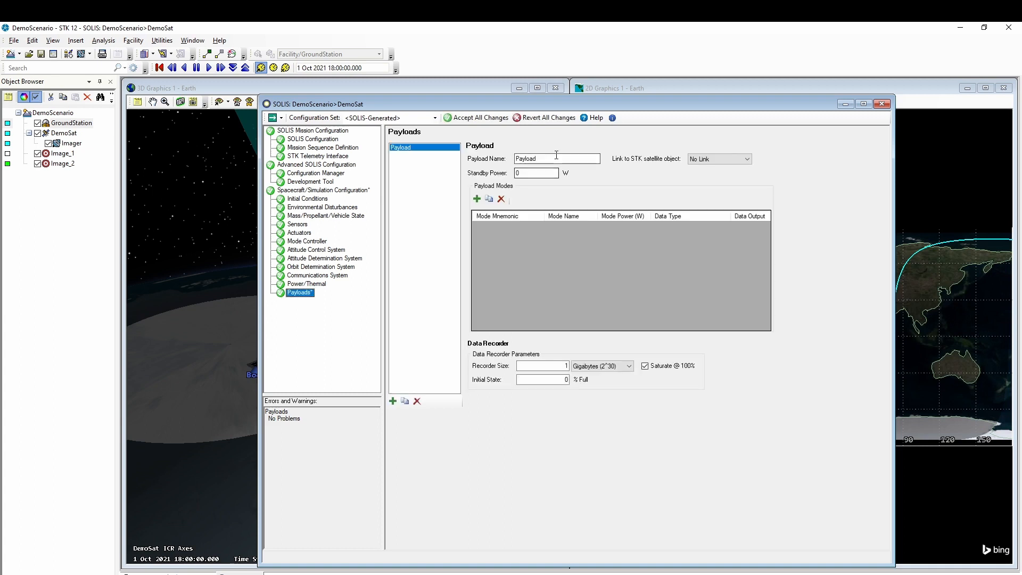
drag(549, 159, 496, 156)
text(Imager)
click(689, 158)
click(702, 174)
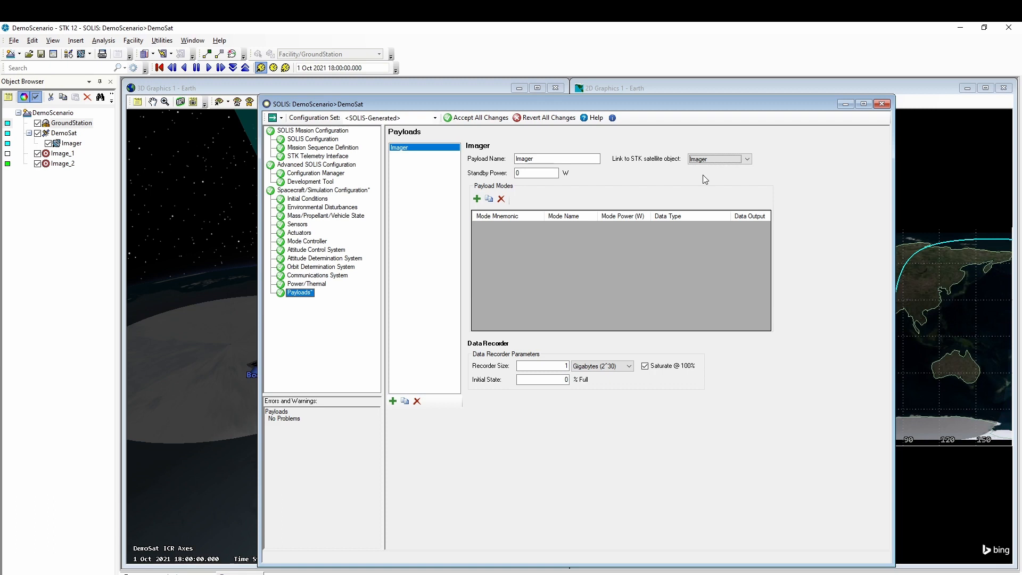
- Give the payload an IMAGE mode named Image with 300 W power and 764000 data output, and accept
click(477, 199)
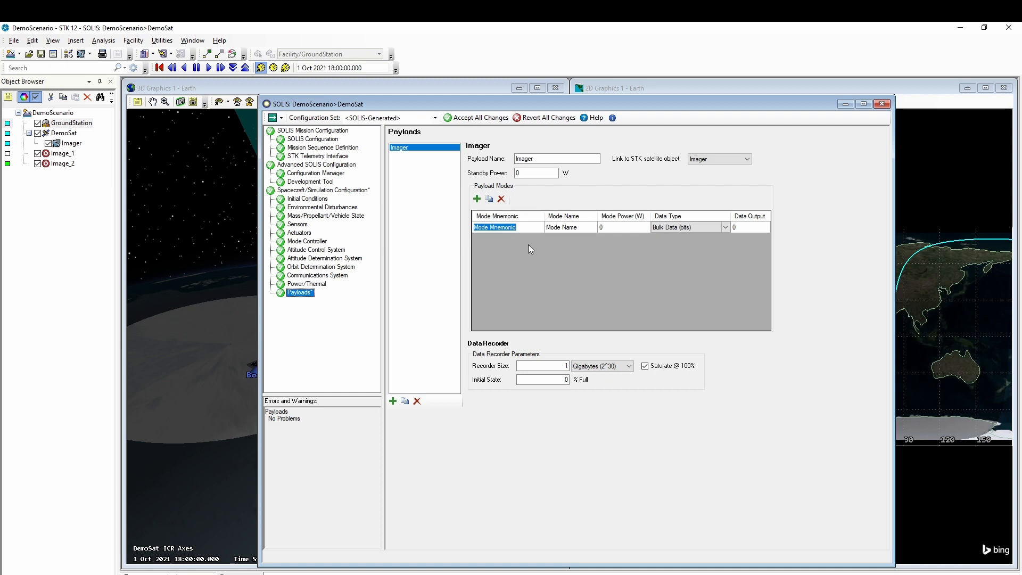
text(IMAGE)
key(Tab)
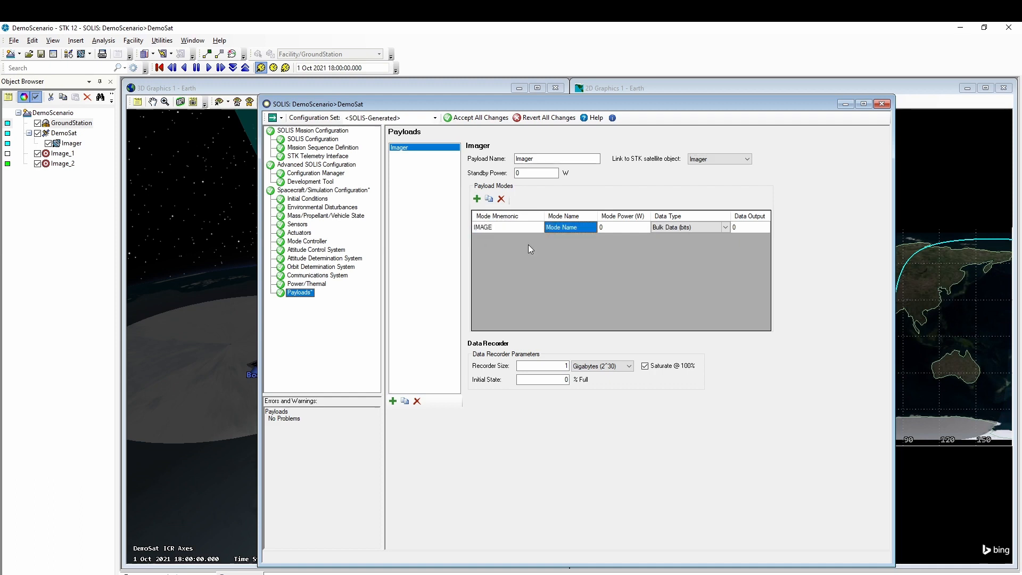
text(Image)
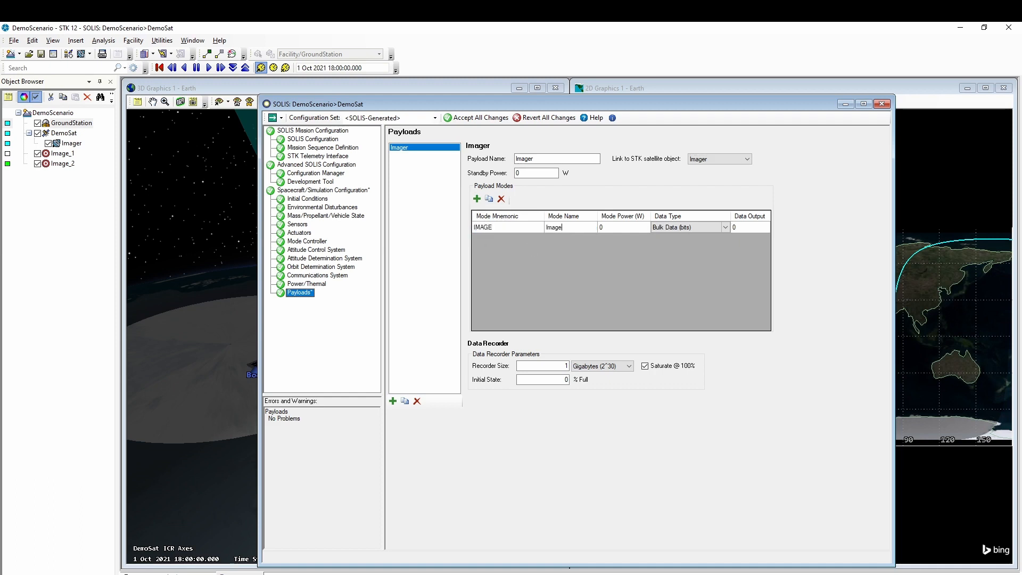
key(Tab)
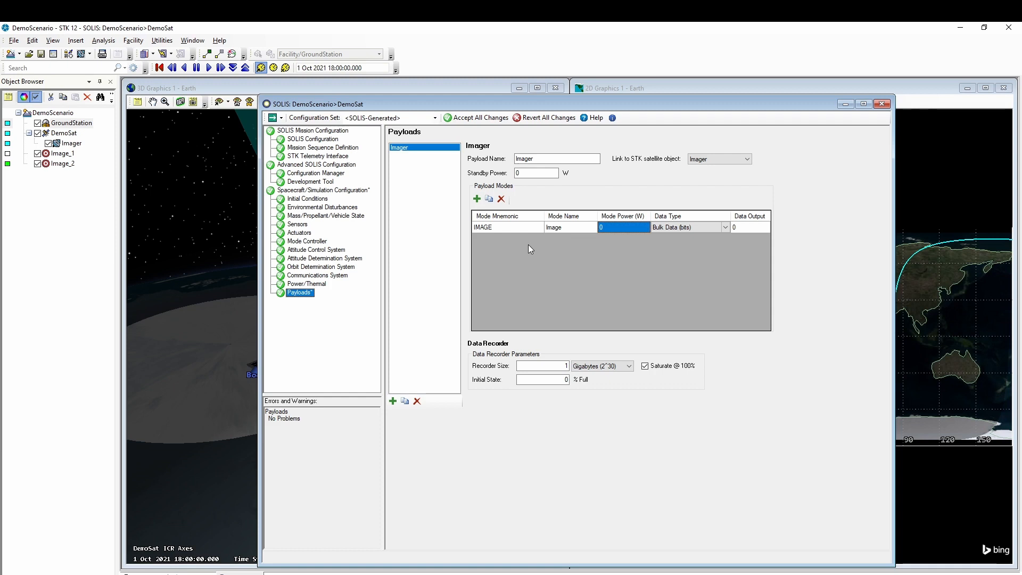
text(300)
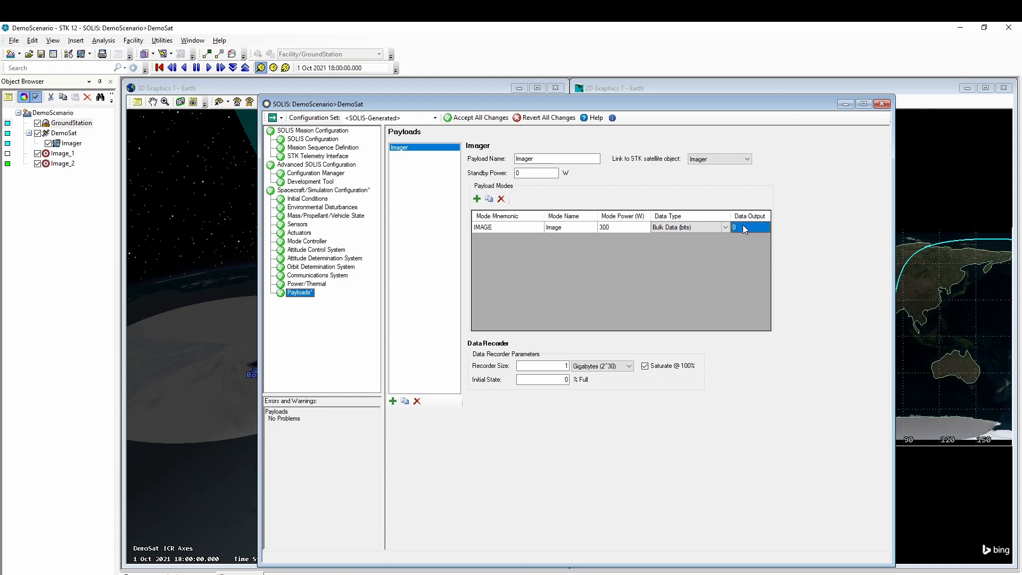
text(764000)
click(481, 117)
- Add Comm_System (receiver 19200 bits/sec, transmitter 40000 bits/sec) and accept all changes
click(320, 276)
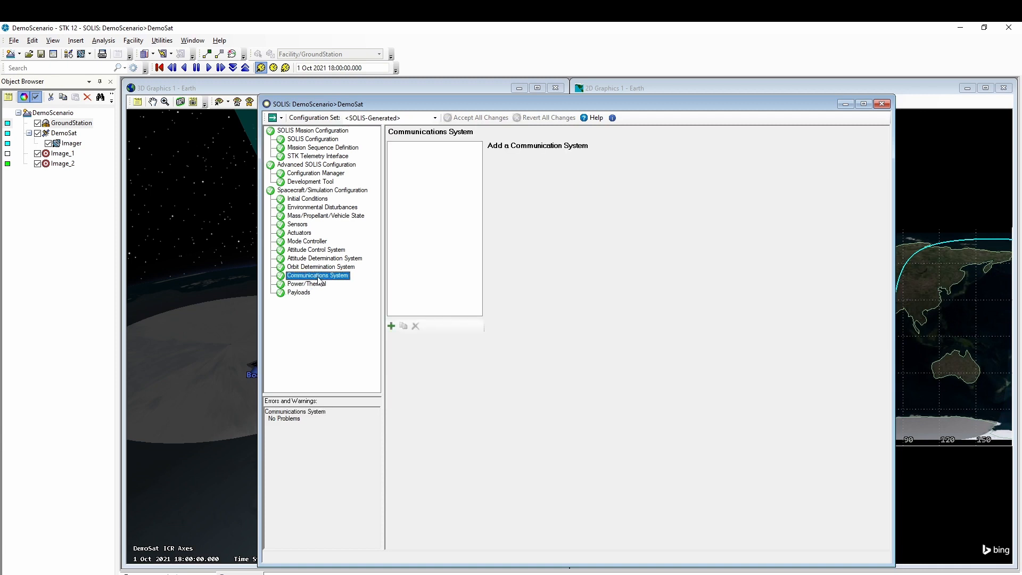
click(391, 326)
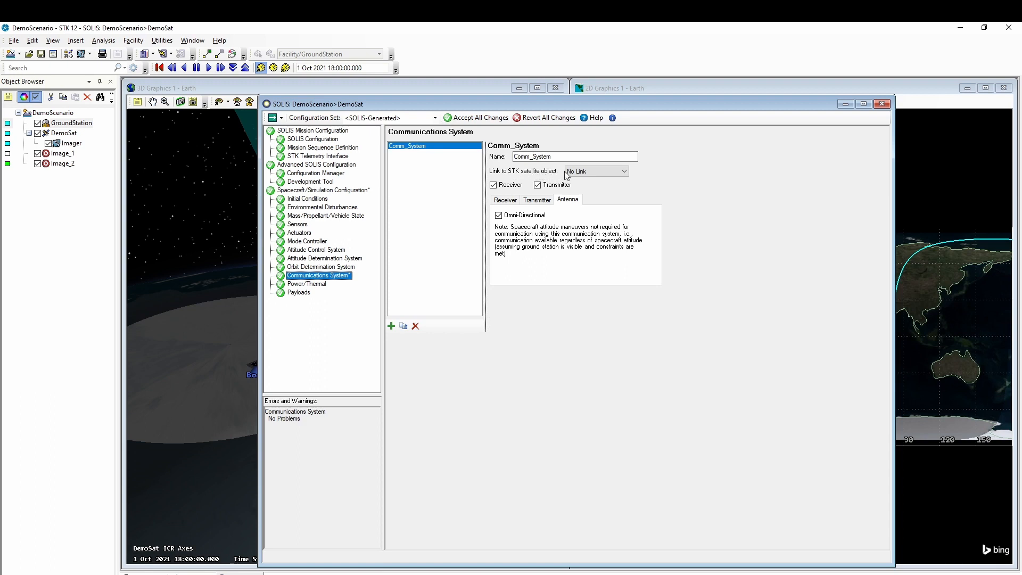
click(539, 200)
click(506, 201)
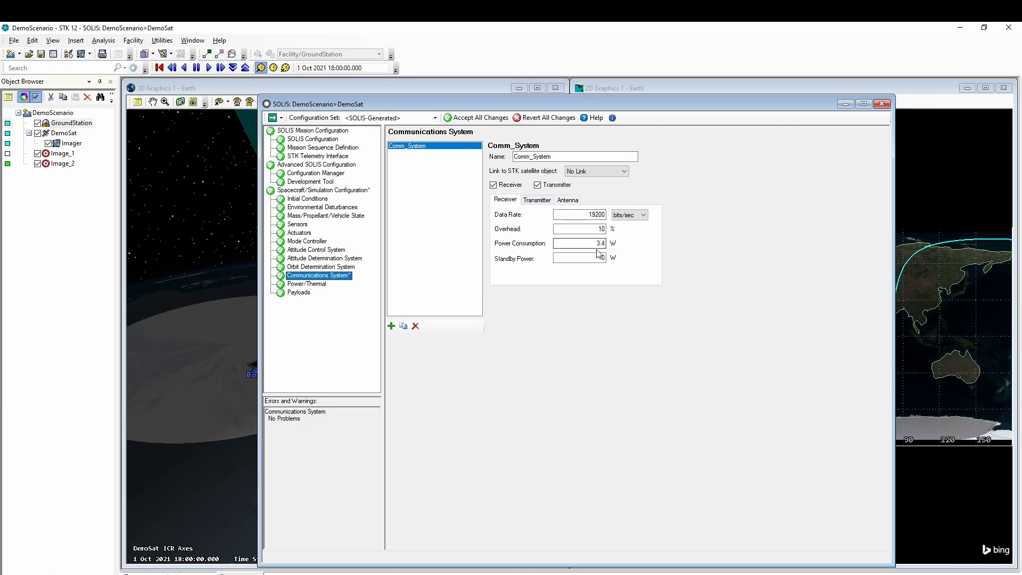
click(472, 120)
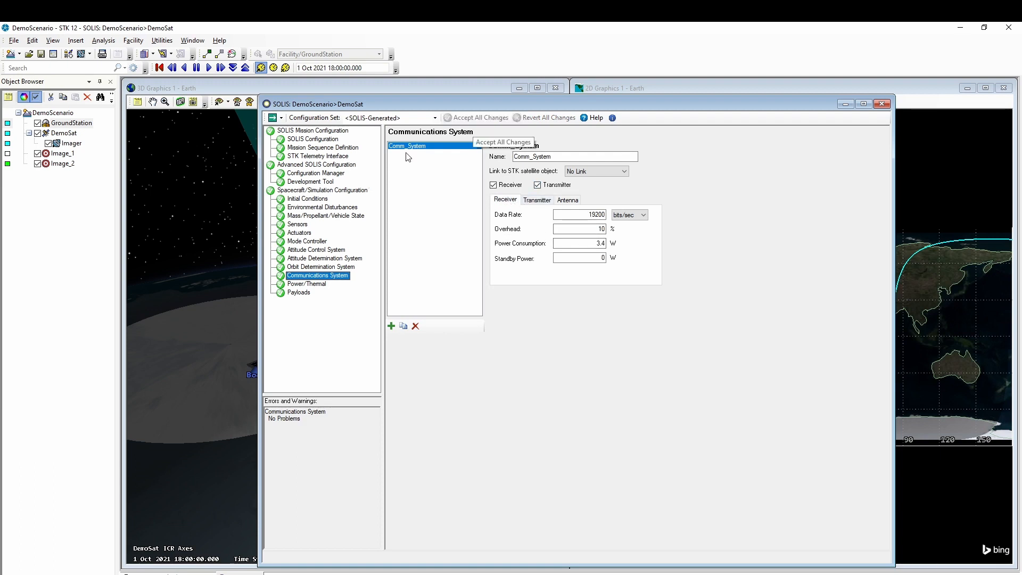
- Review power/thermal and transmitter data rate settings, then go to STK Telemetry Interface
click(319, 285)
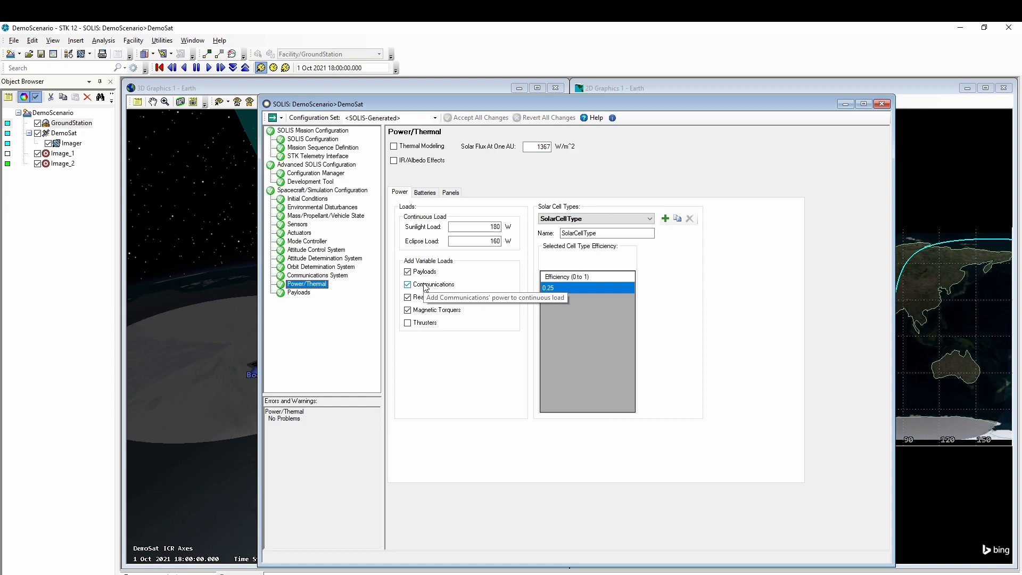
click(321, 275)
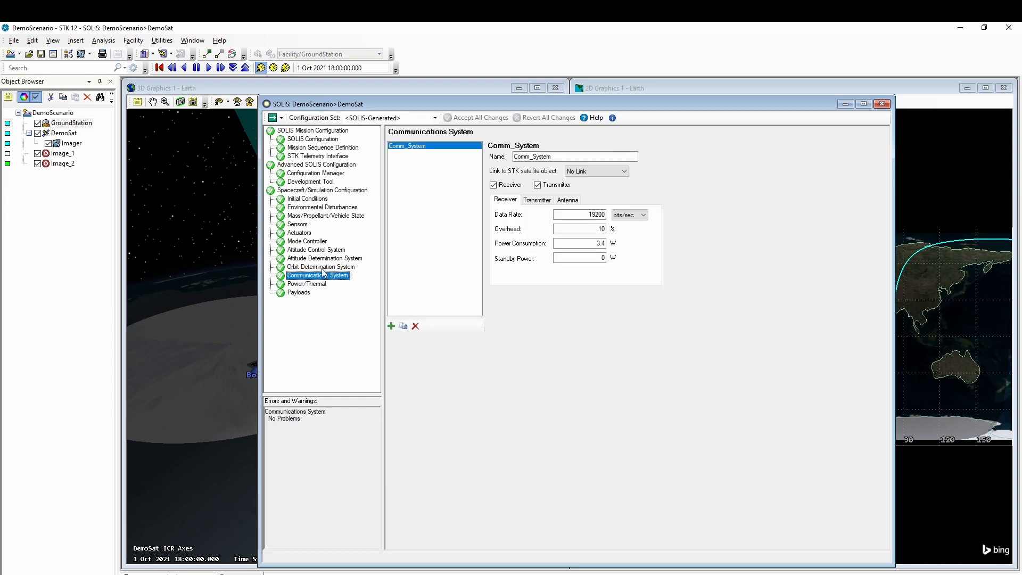
click(538, 204)
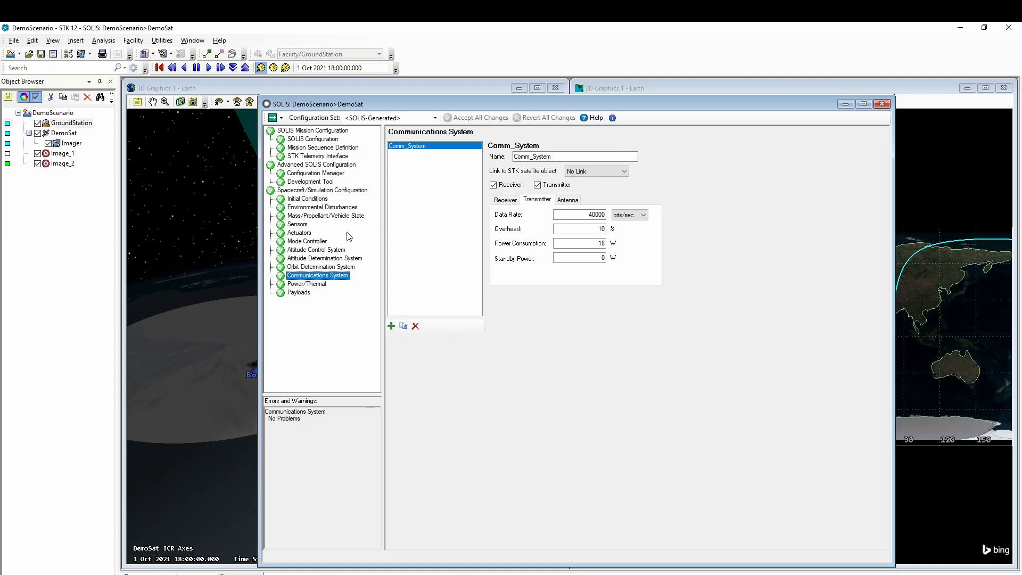
click(323, 156)
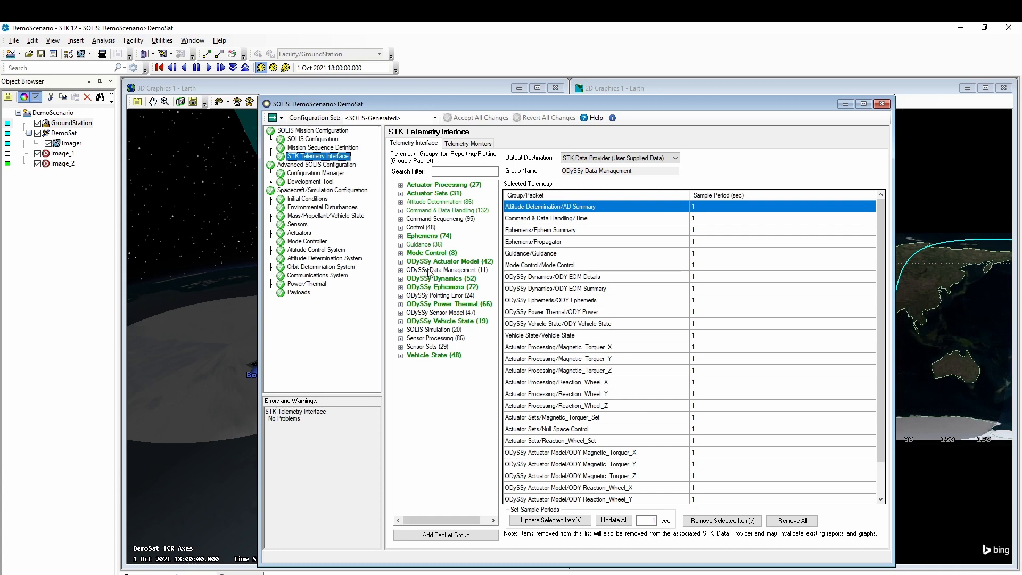
- Add the ODySSy Data Management packet group to reported telemetry, accept, and return to Mission Sequence Definition
click(429, 271)
click(401, 270)
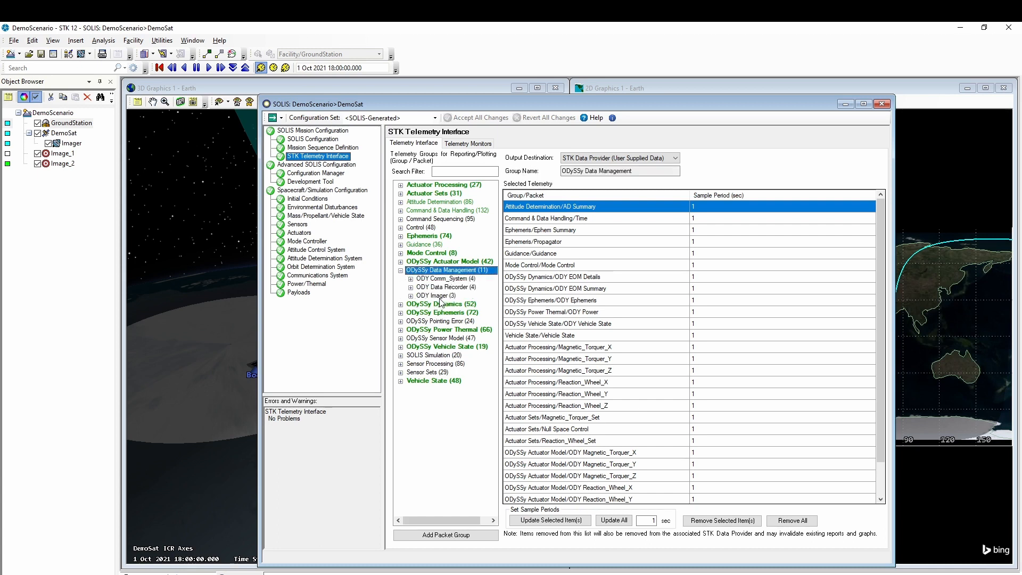
click(451, 535)
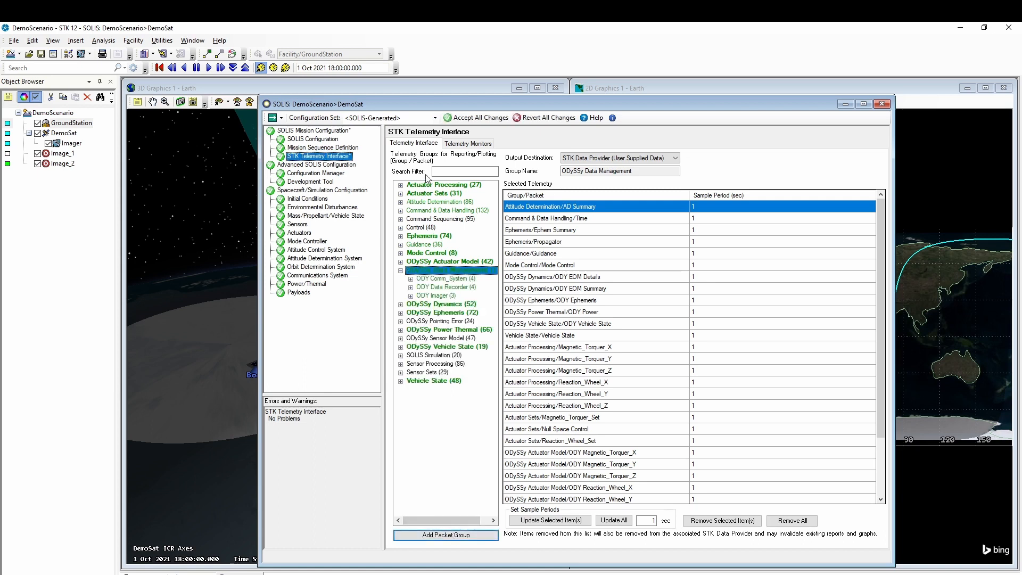
click(471, 119)
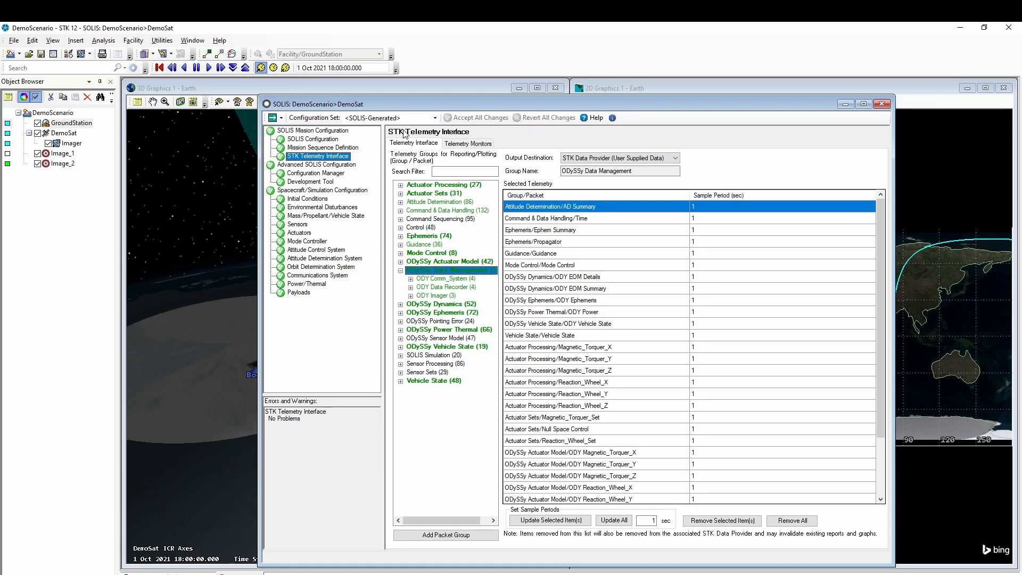
click(340, 148)
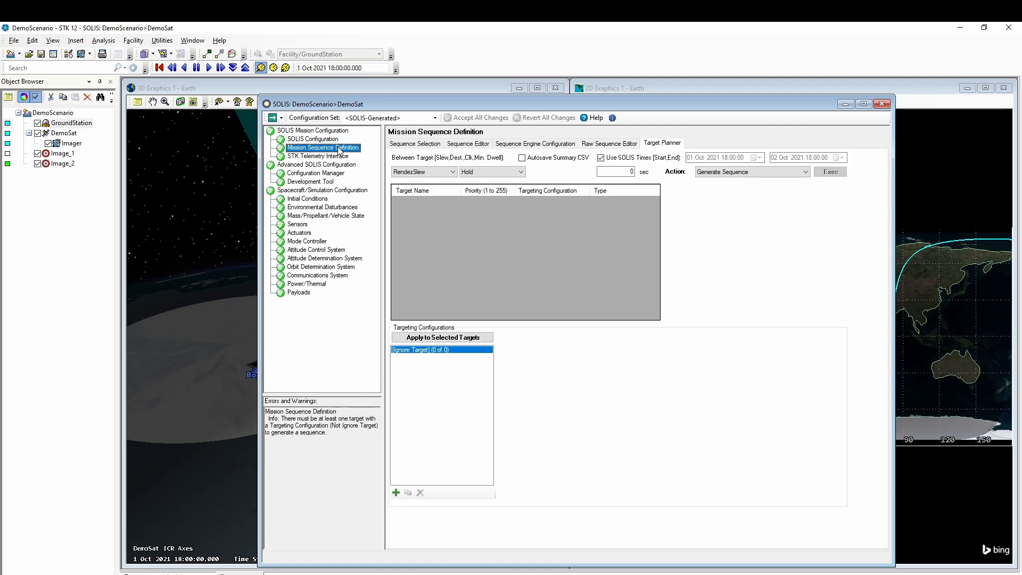
- Create a new sequence named Take_Image in the Sequence Editor
click(459, 144)
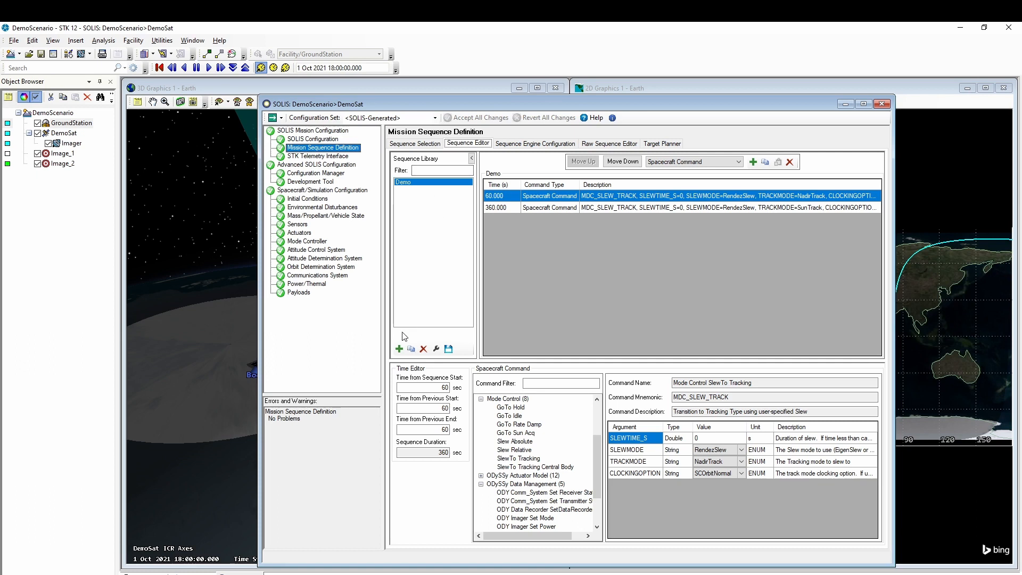
click(399, 349)
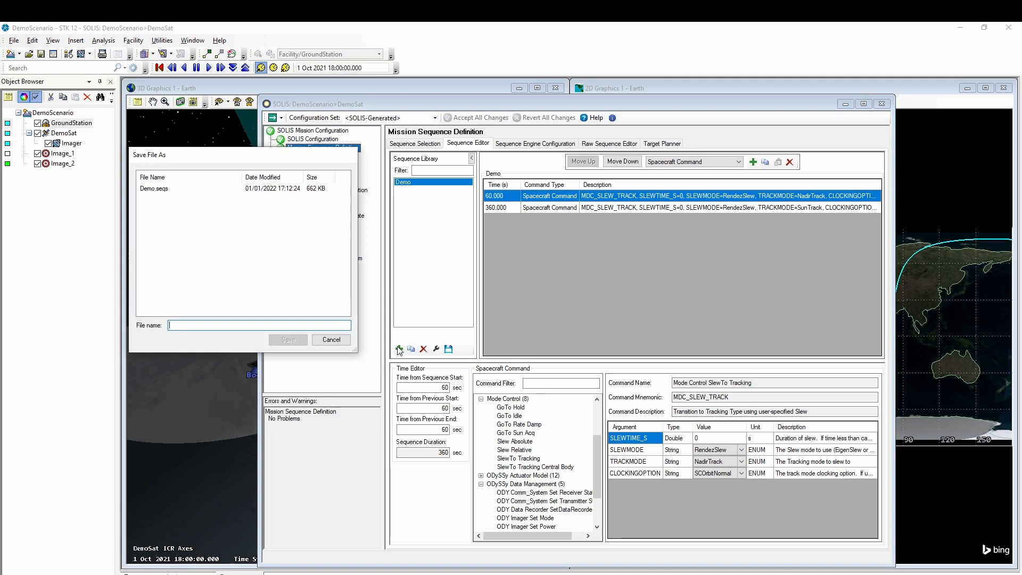
text(Take_Image)
key(Return)
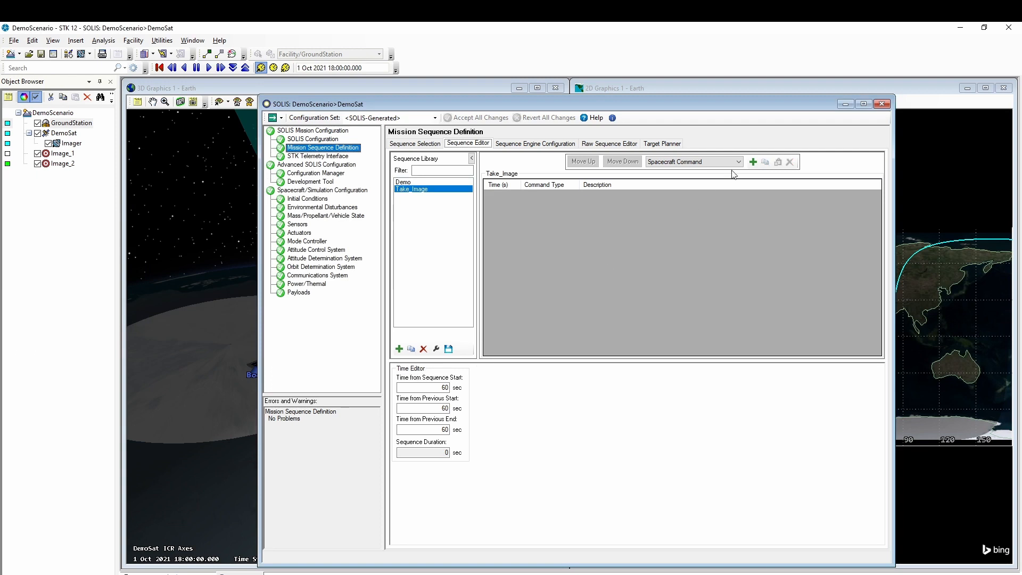
- Add ODY Imager Set Power (On) and ODY Imager Set Mode (Image) to Take_Image, and accept
click(752, 162)
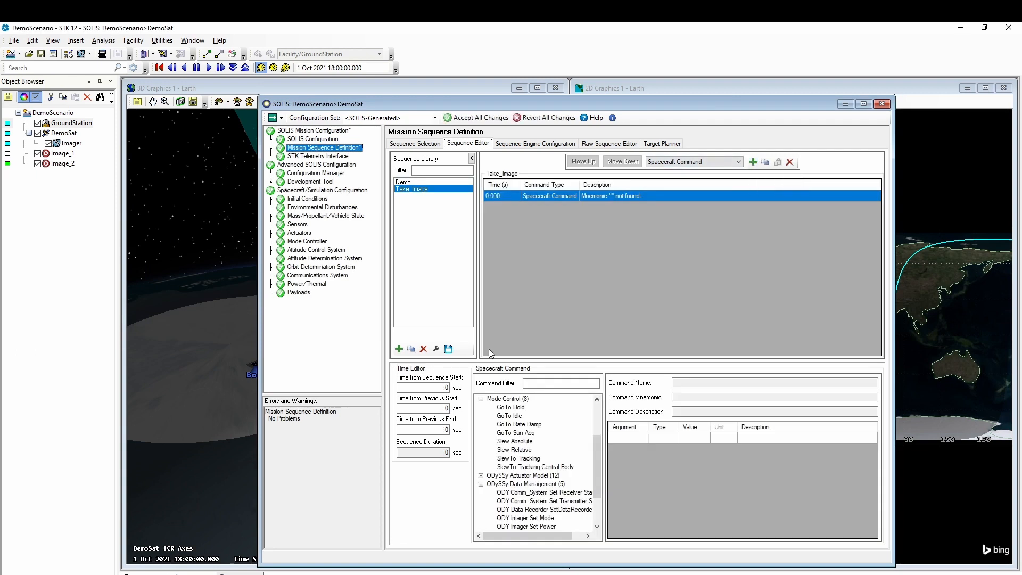
click(481, 399)
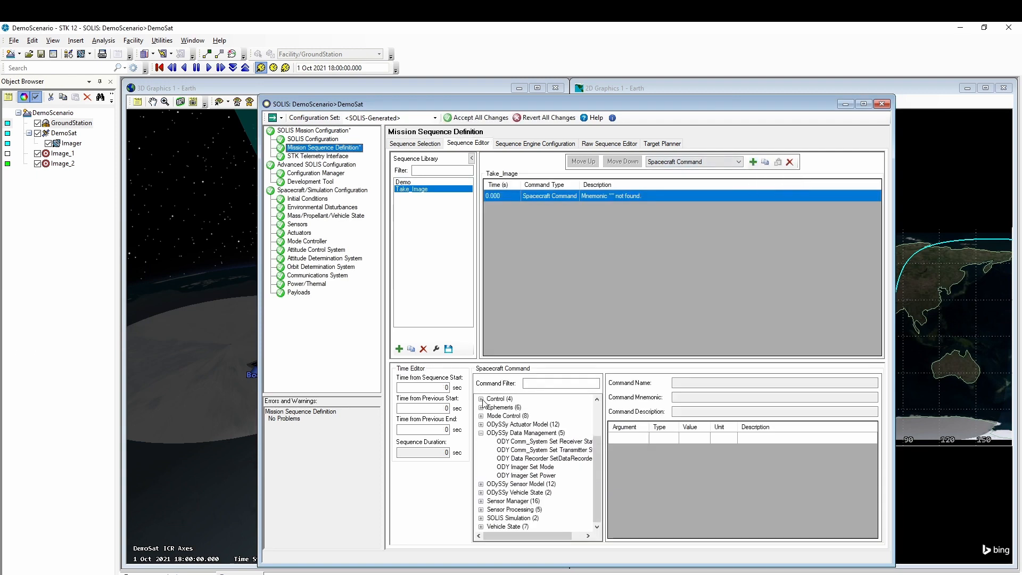
drag(525, 459, 530, 472)
click(529, 476)
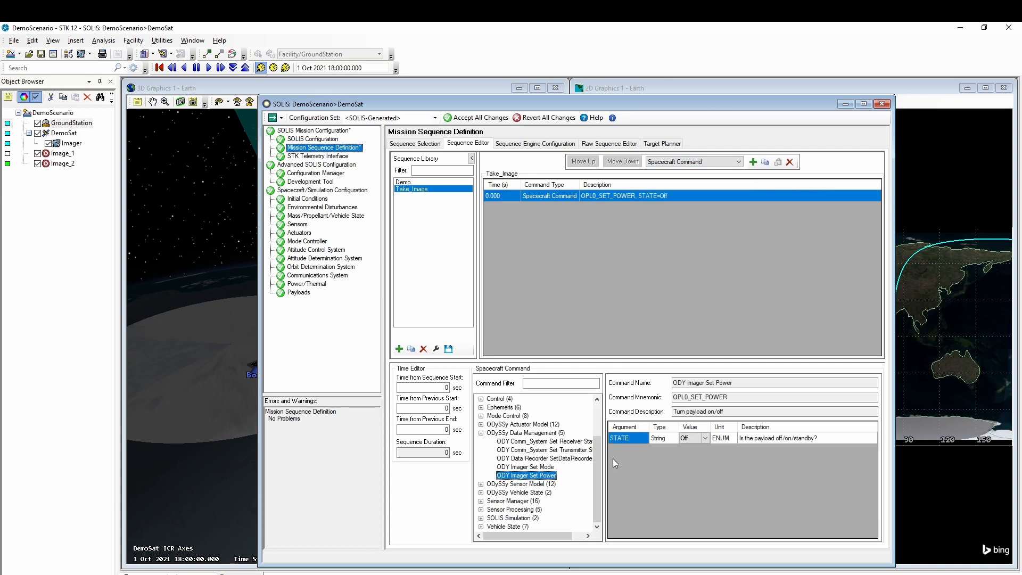
click(704, 439)
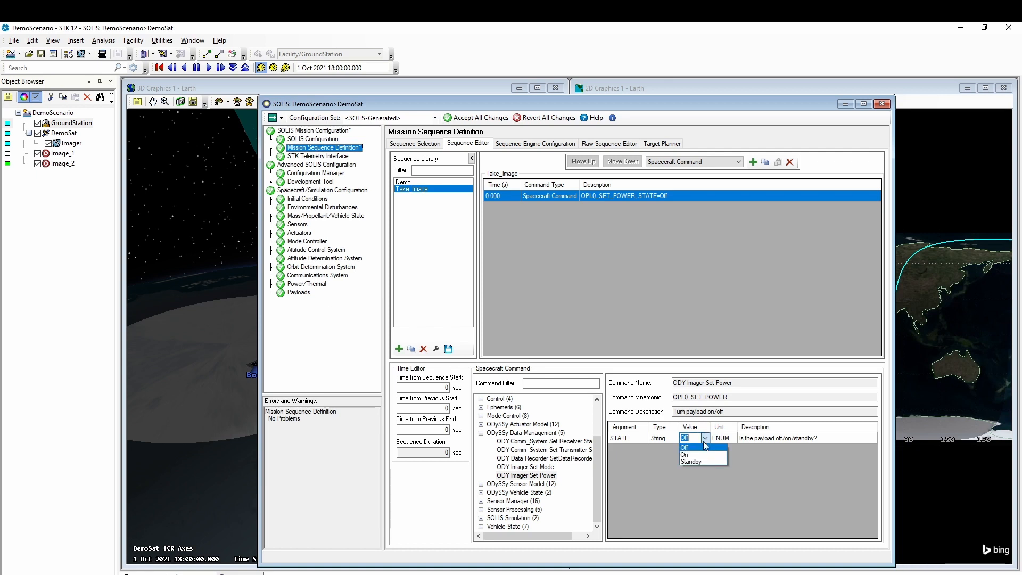
click(702, 455)
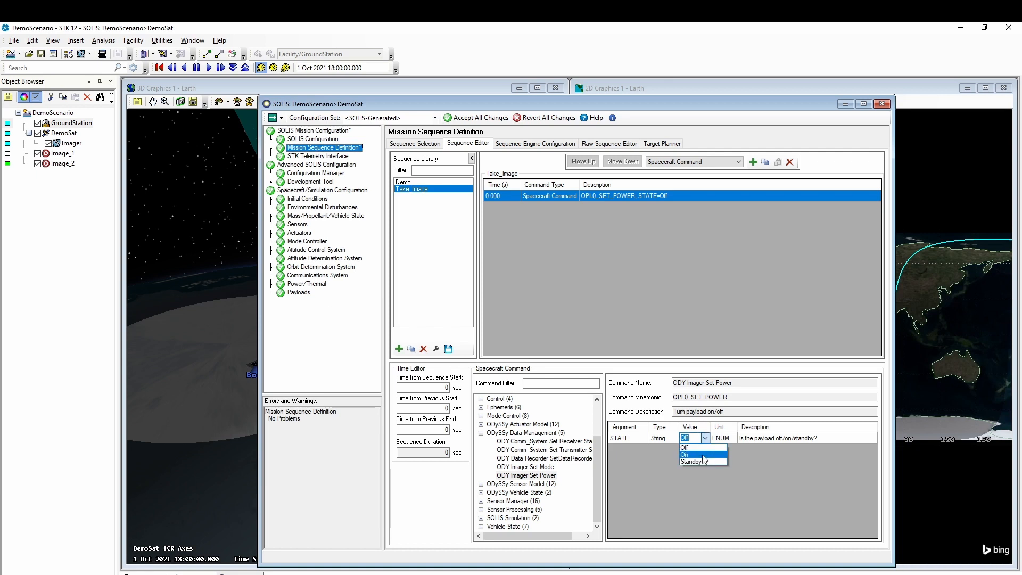
click(753, 162)
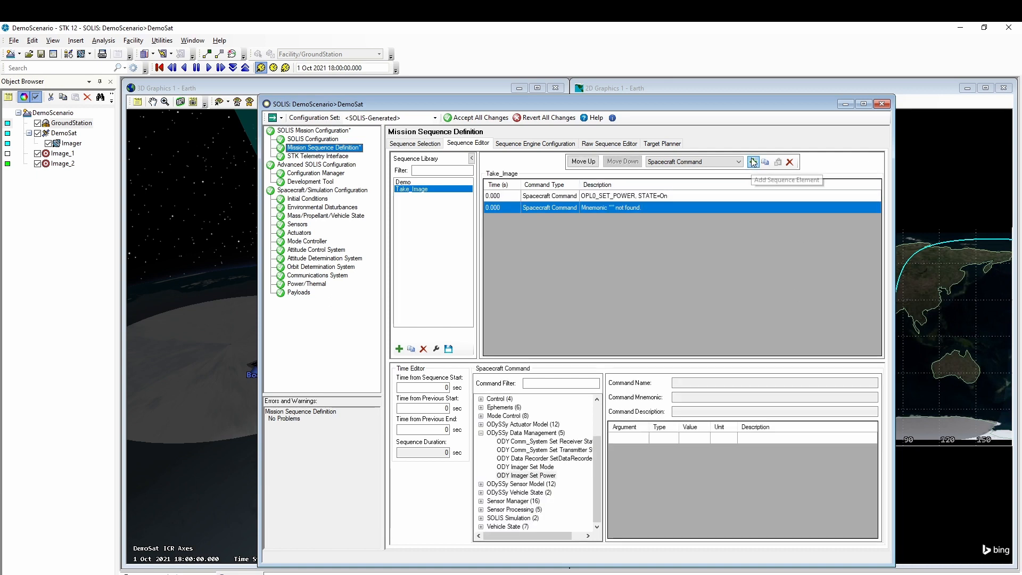
click(536, 467)
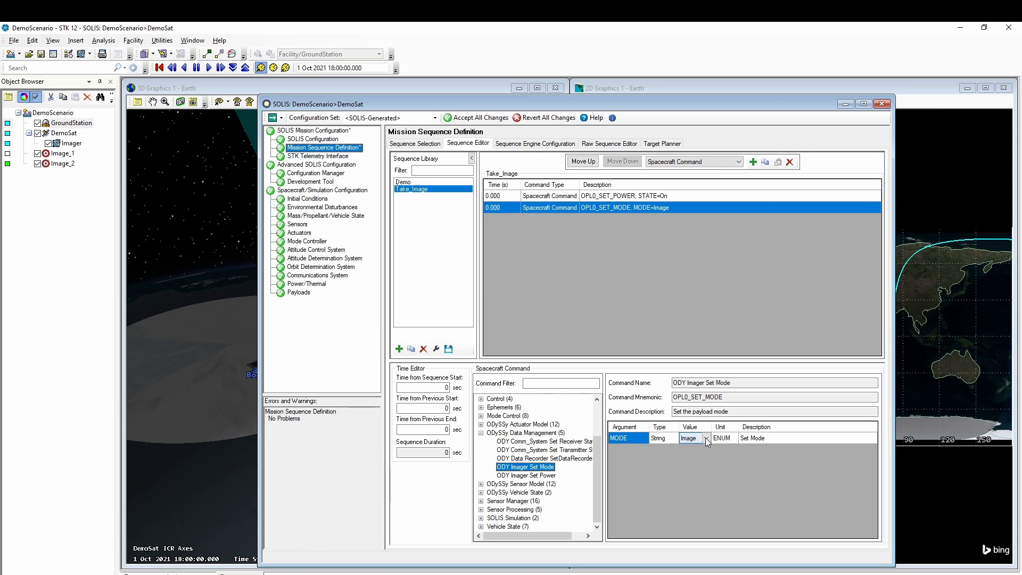
click(486, 118)
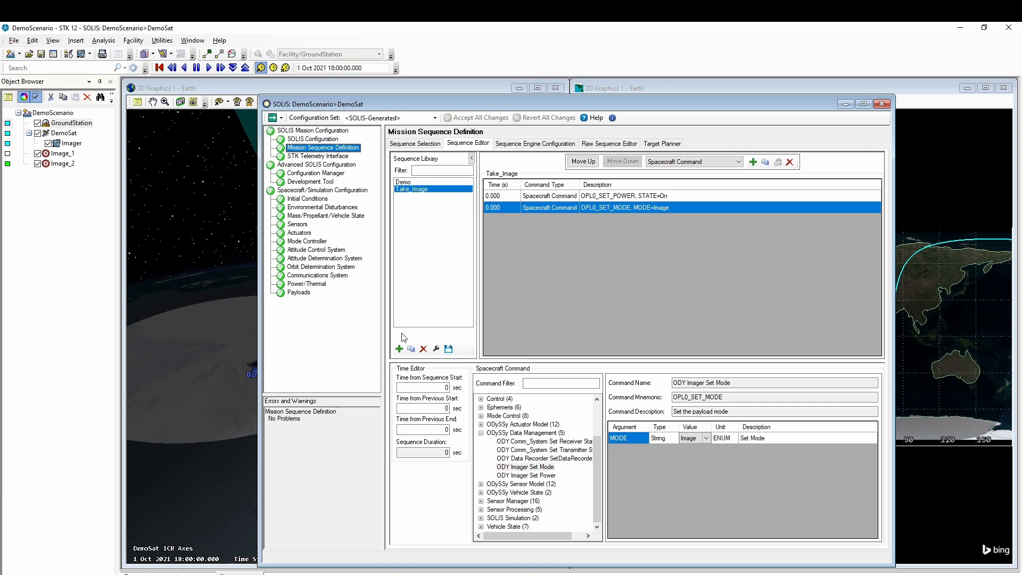
click(399, 349)
text(Imager_S)
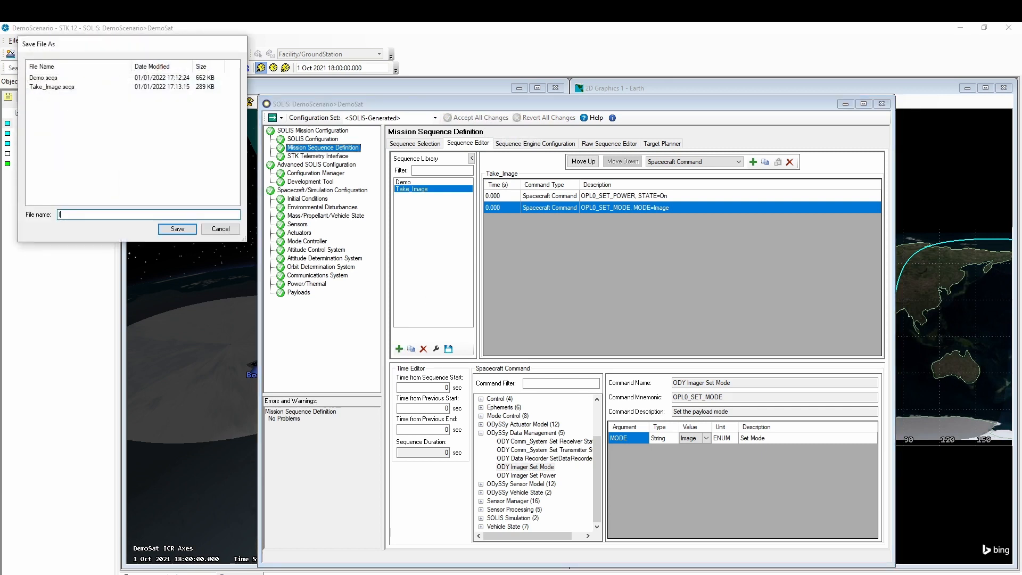
text(tandy)
- Name the sequence Imager_Standby and give it ODY Imager Set Power with STATE Standby
key(Return)
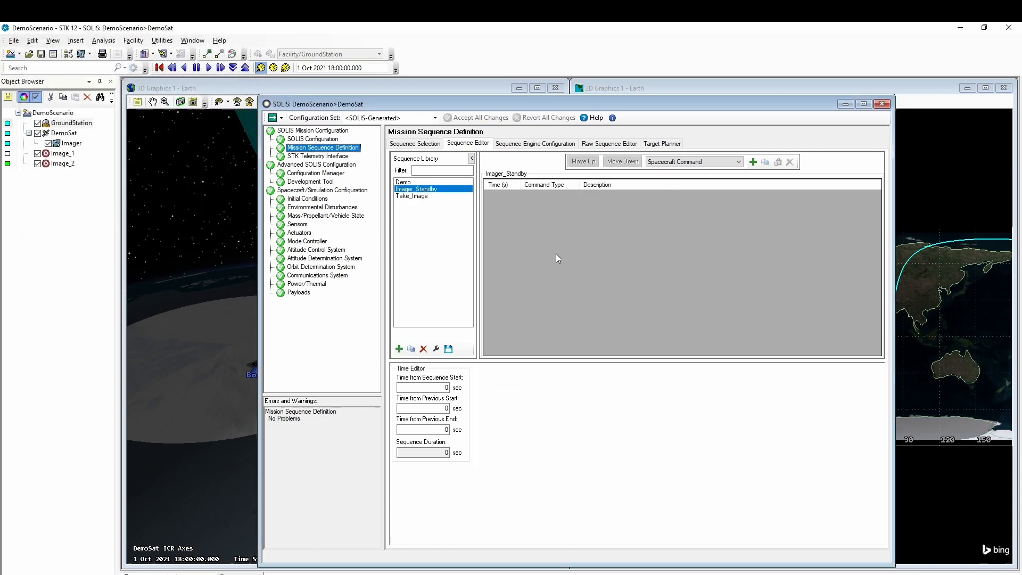
click(753, 162)
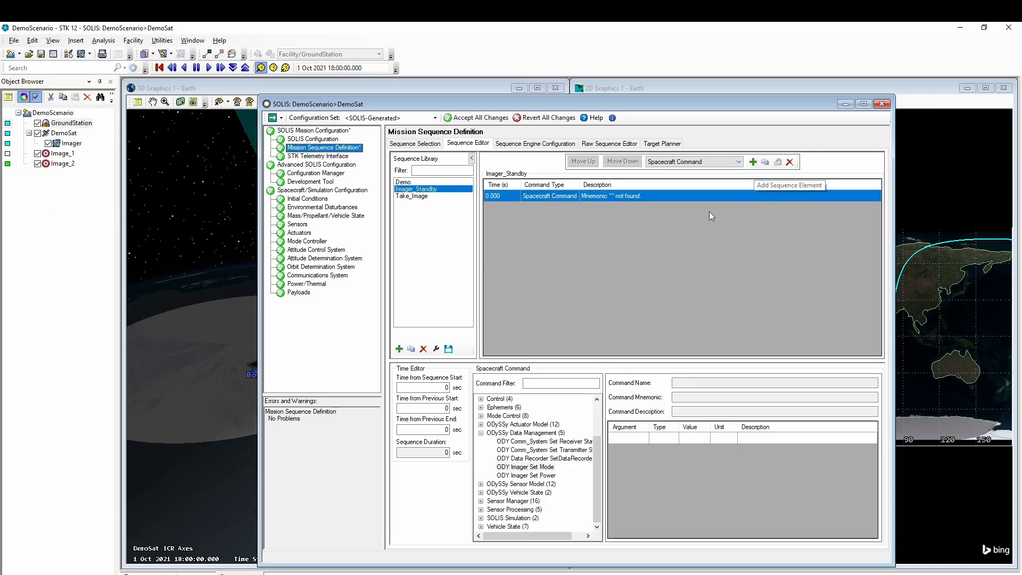
click(535, 475)
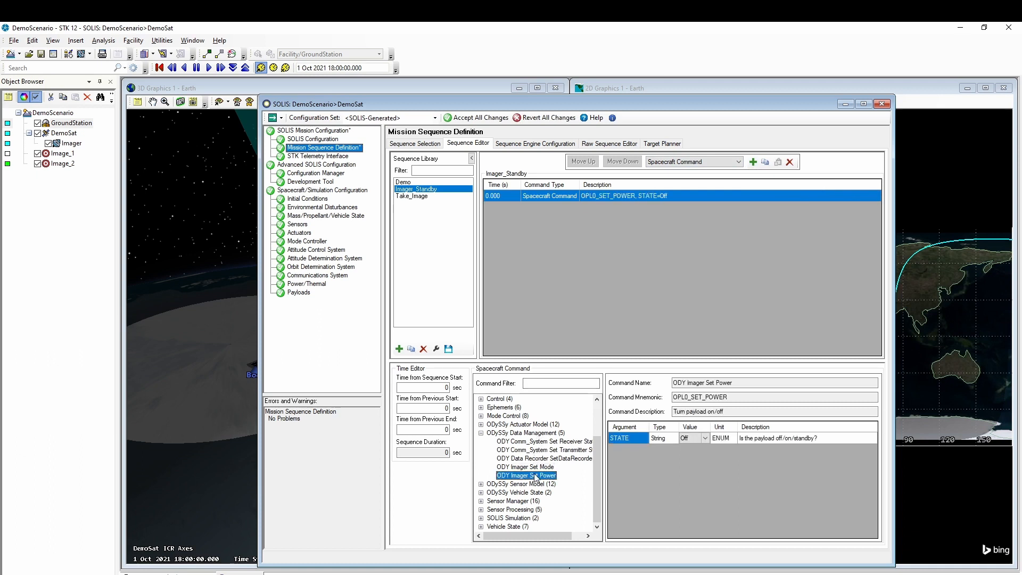
click(708, 440)
click(706, 439)
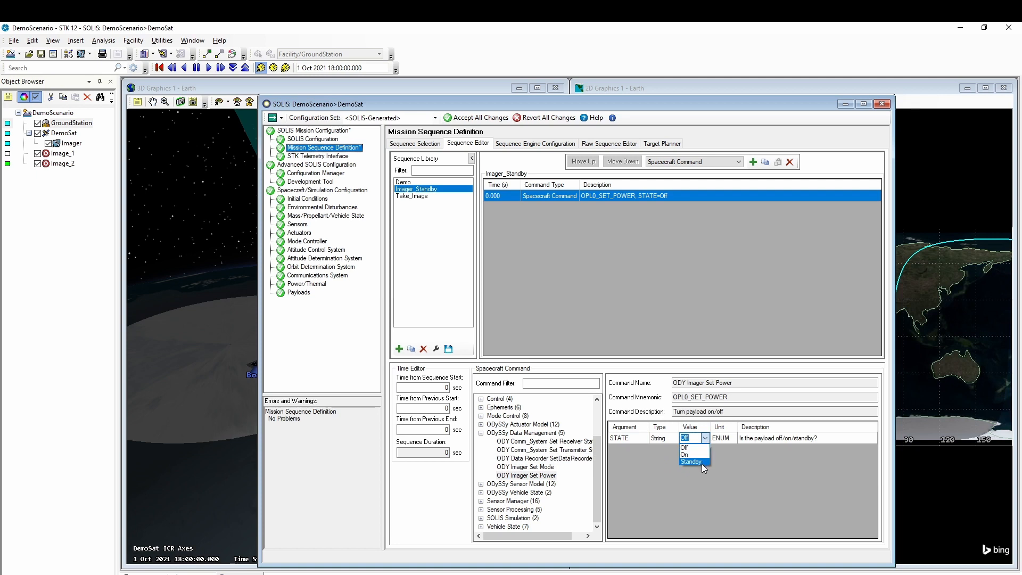
click(699, 461)
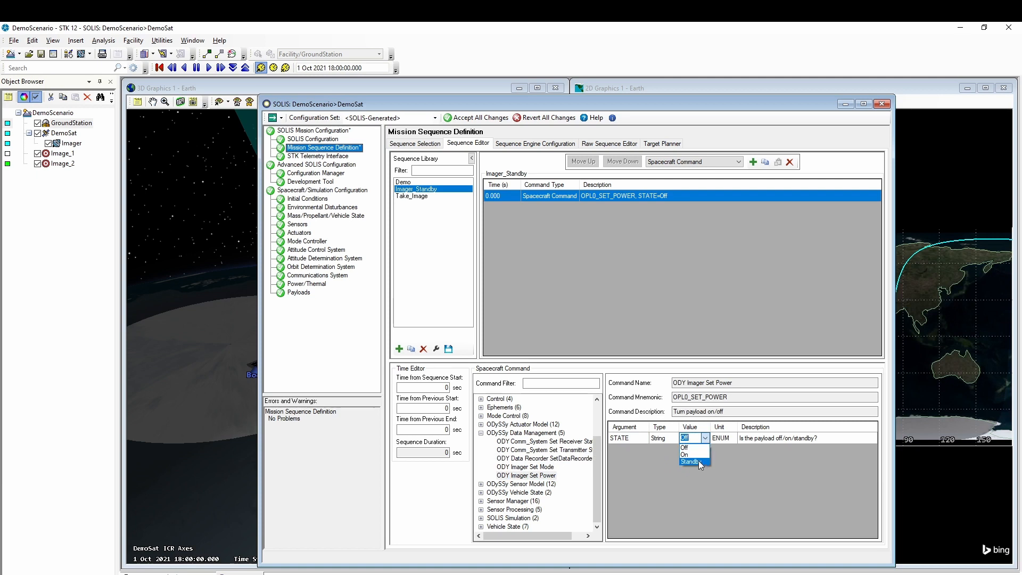
click(490, 119)
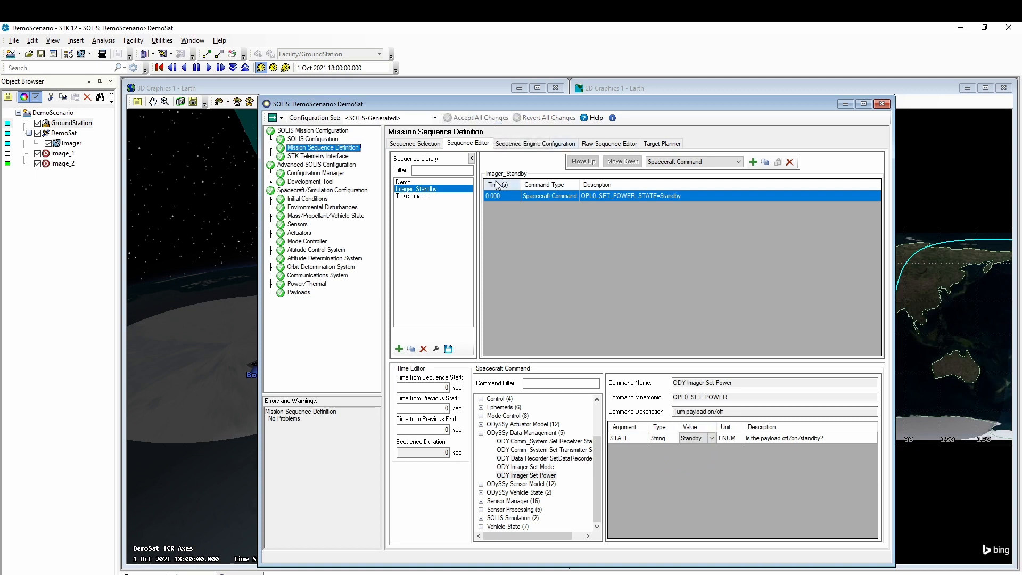
- Create a Downlink sequence with ODY Comm_System Set Transmitter State set to On
click(400, 349)
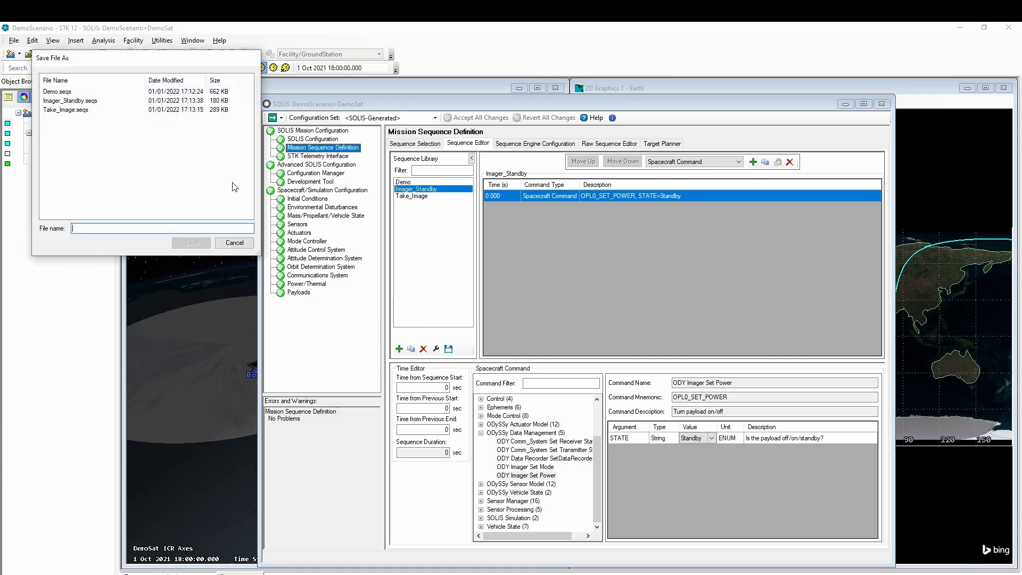
text(Downlink)
key(Return)
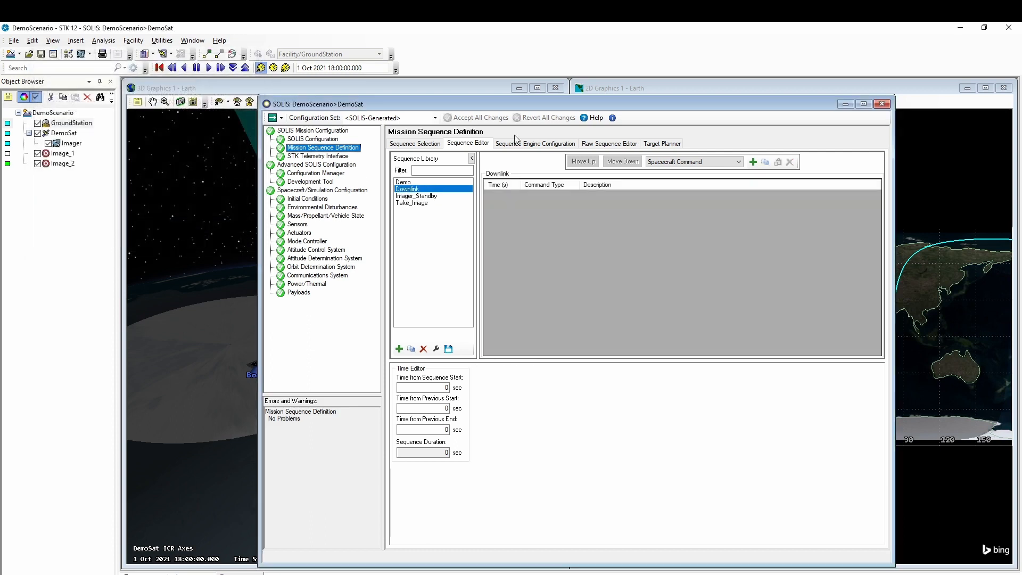
click(752, 163)
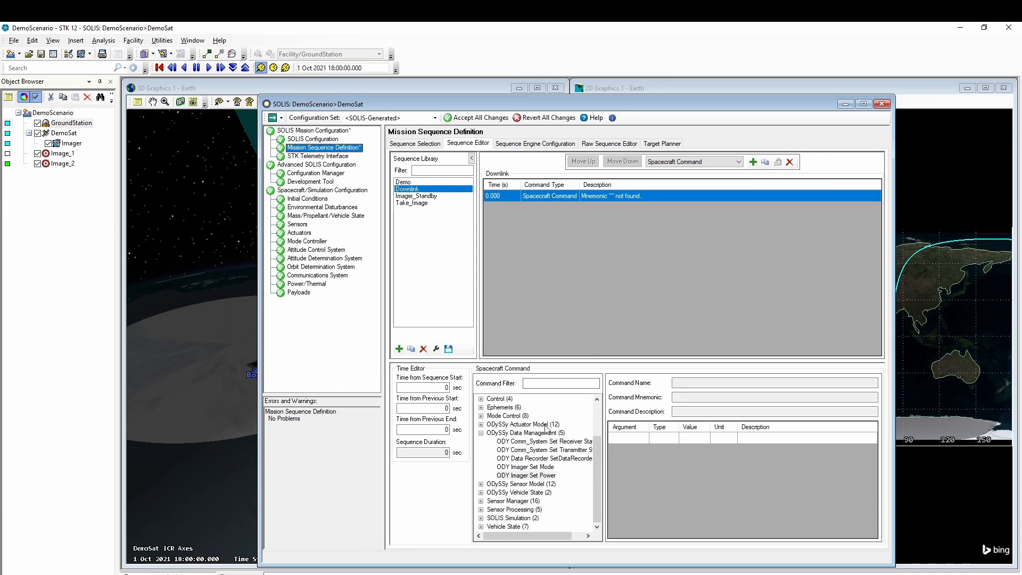
click(543, 451)
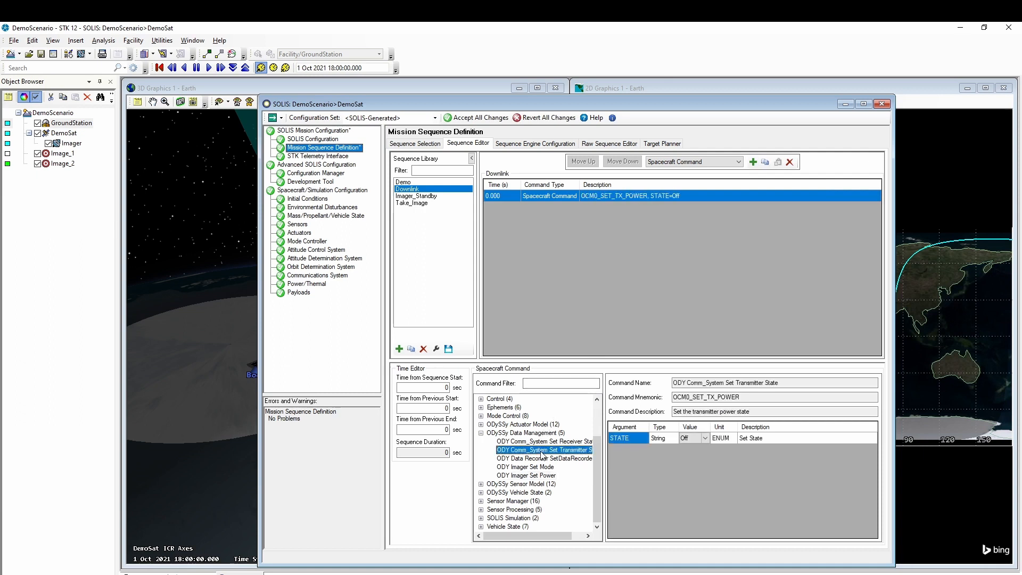
click(703, 438)
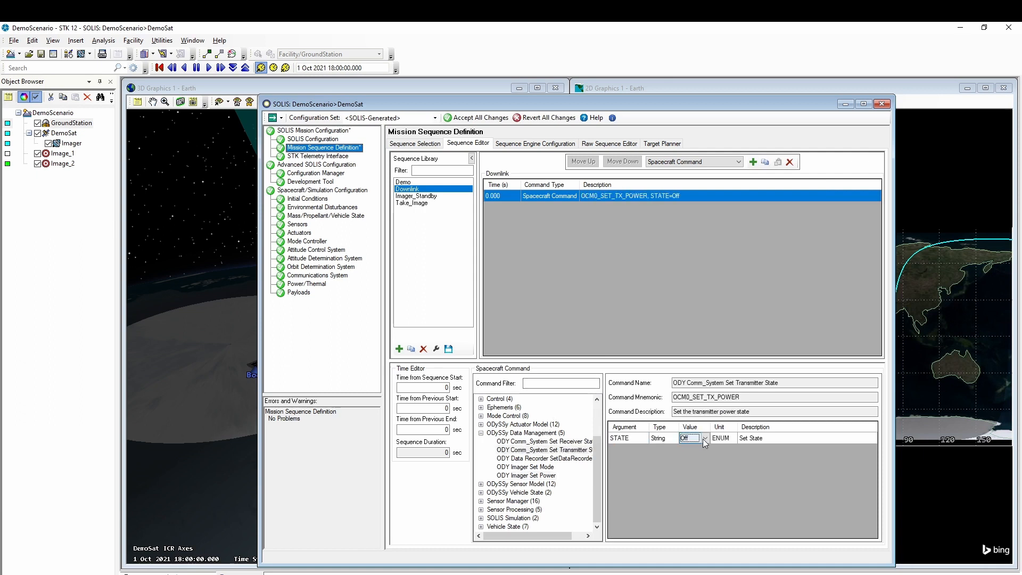
click(704, 439)
click(471, 118)
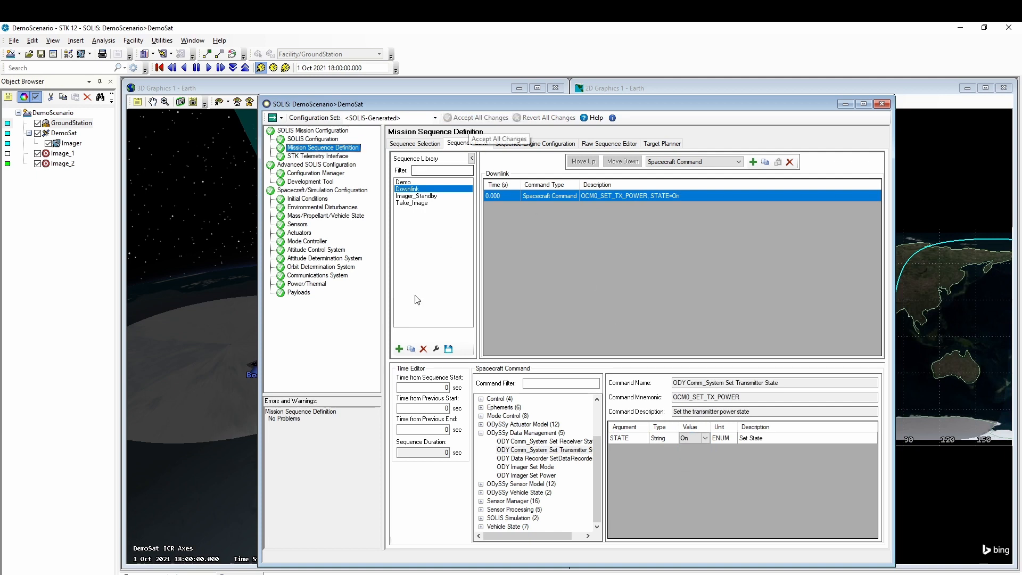
click(399, 349)
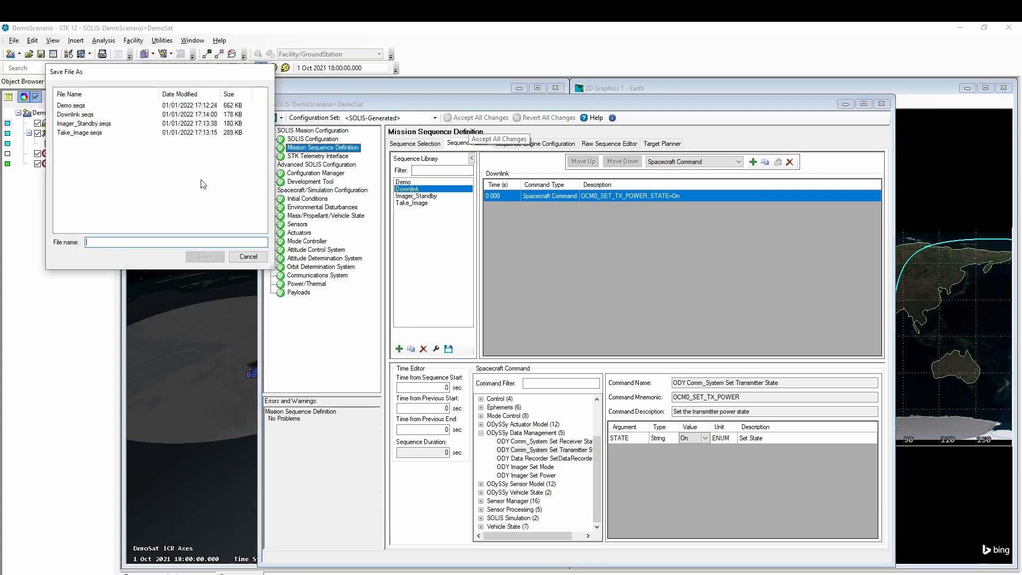
- Name the new sequence Comm_Standby with Set Transmitter State at Standby, and accept
text(Com)
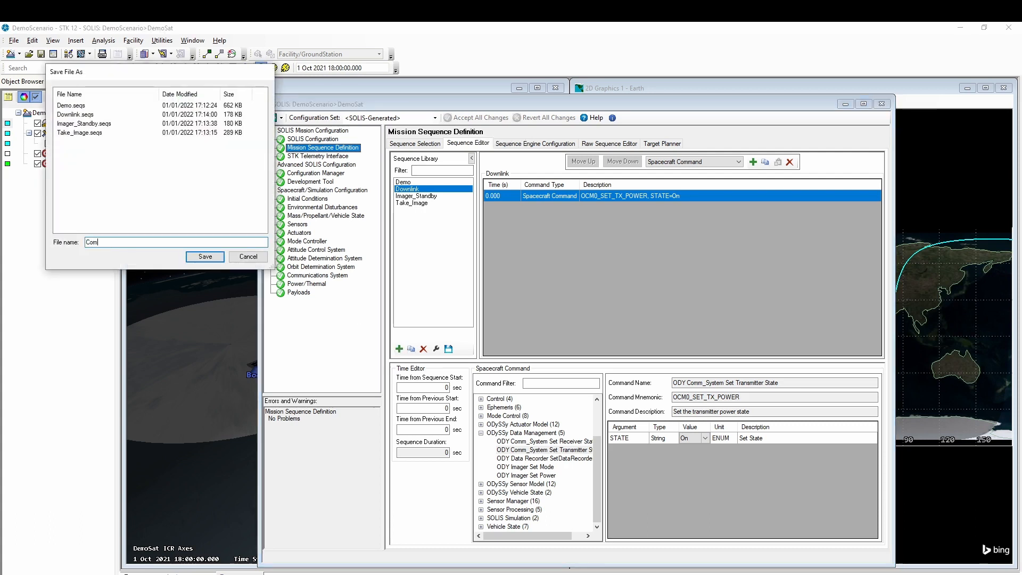
text(m_Standby)
key(Return)
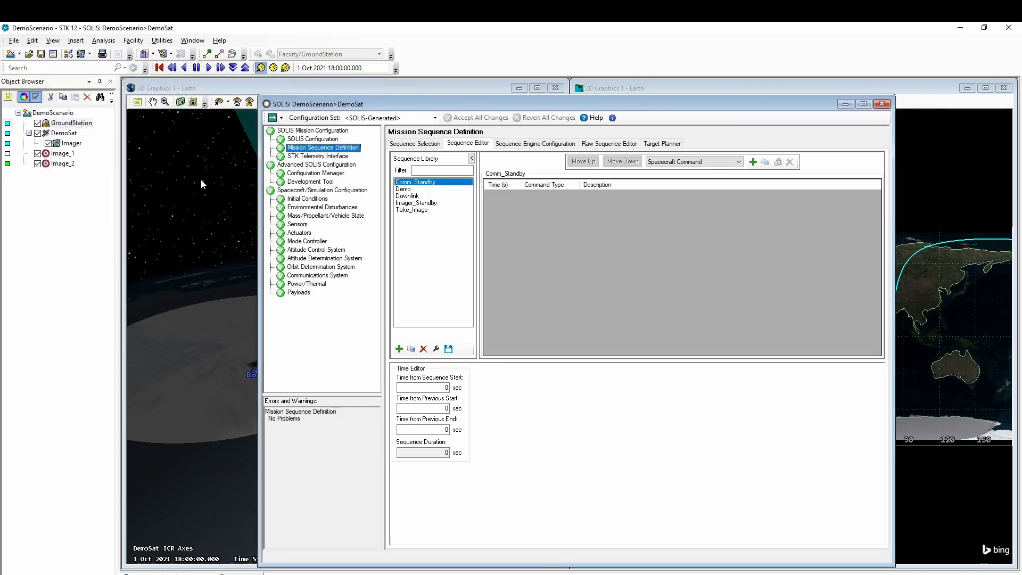
click(753, 162)
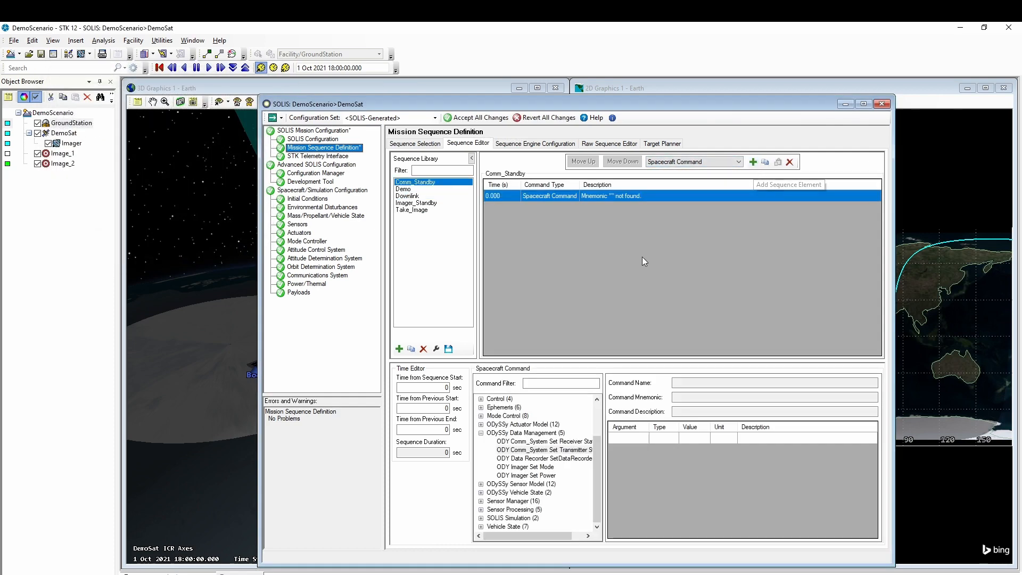
click(550, 450)
click(691, 438)
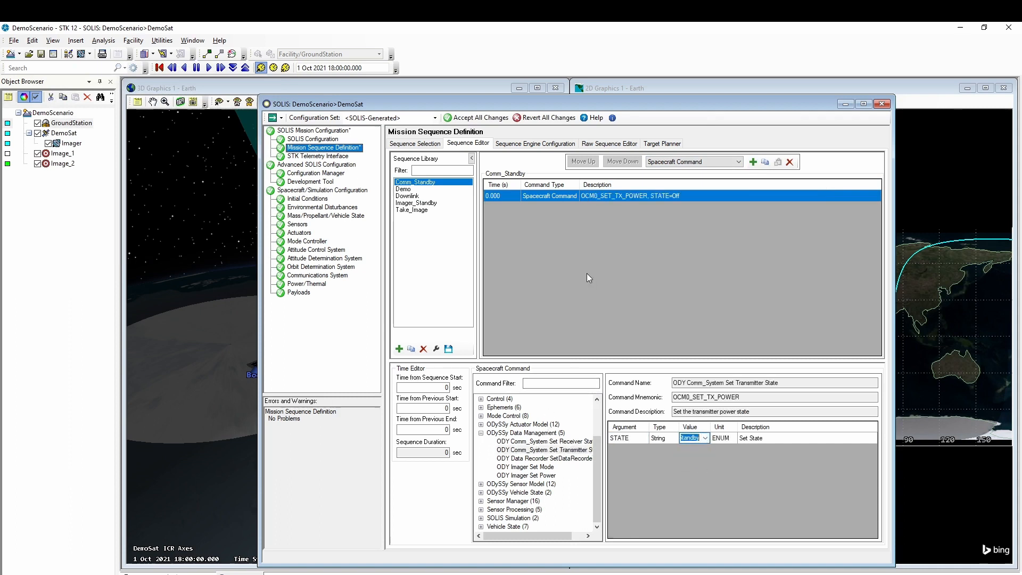
click(475, 119)
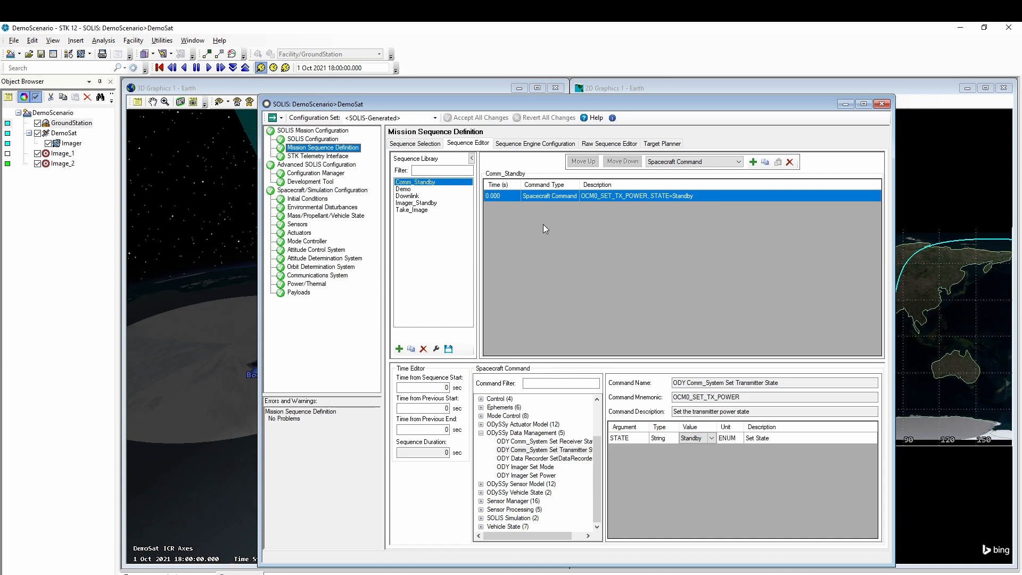
- Run the Load STK Target Objects action in the Target Planner
click(659, 144)
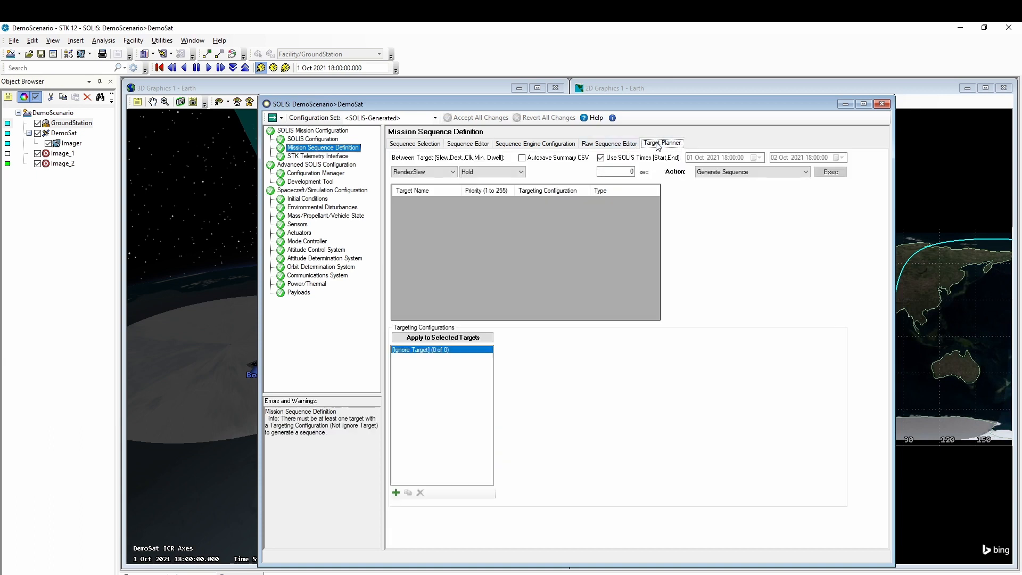
click(734, 175)
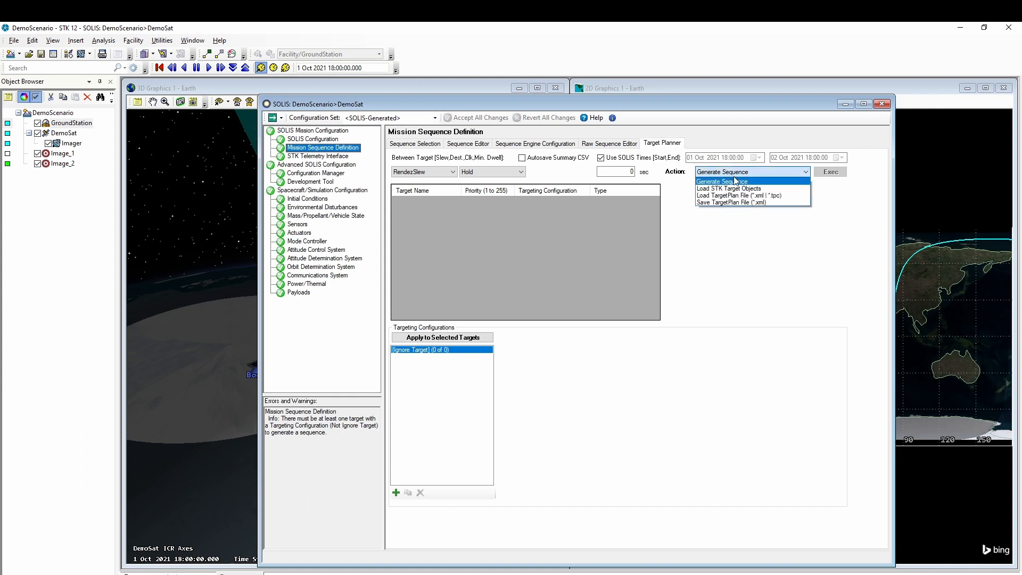
click(737, 192)
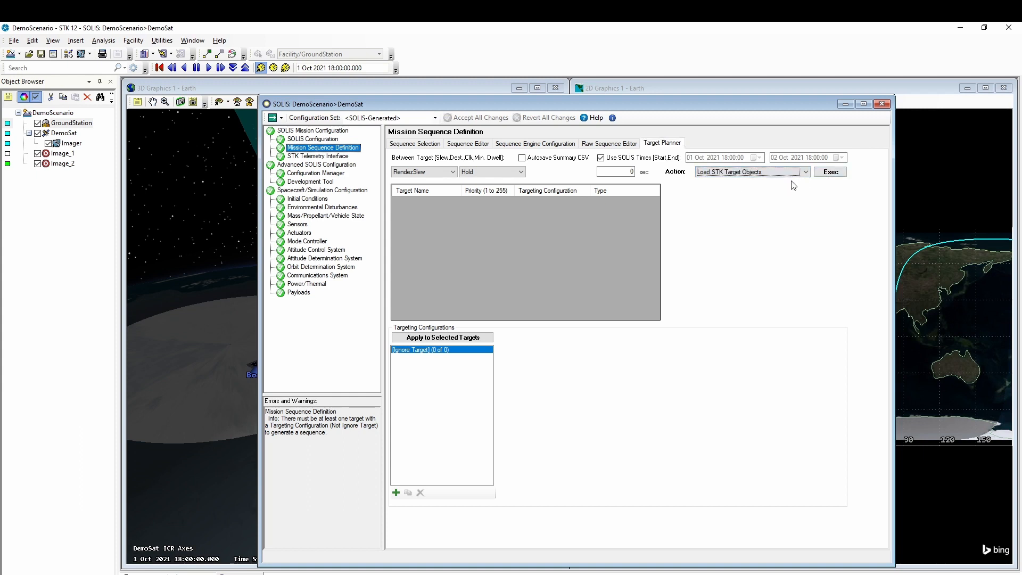
click(831, 176)
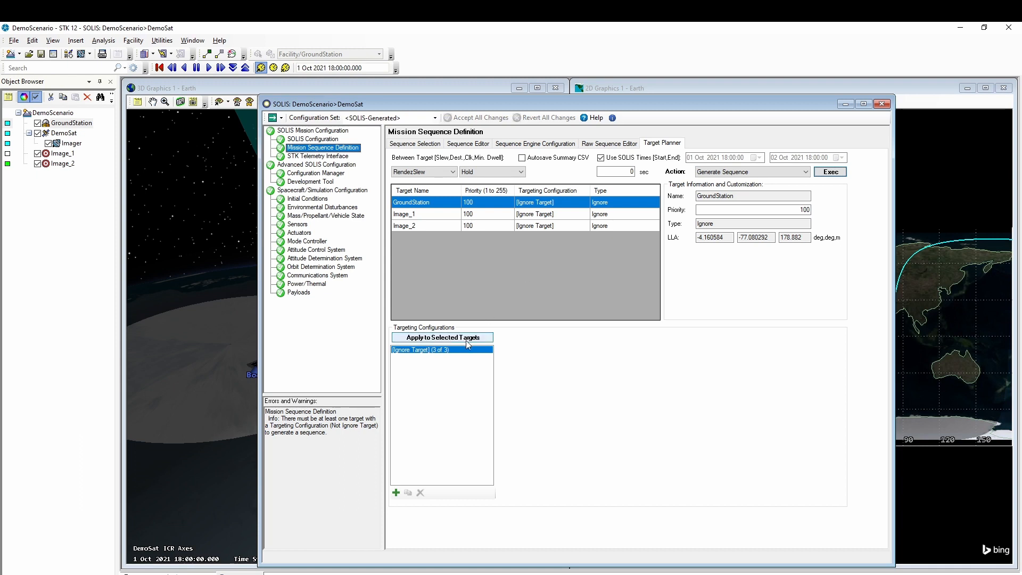
- Add a targeting configuration named TakeImage with 5 s minimum and 60 s desired dwell
click(396, 491)
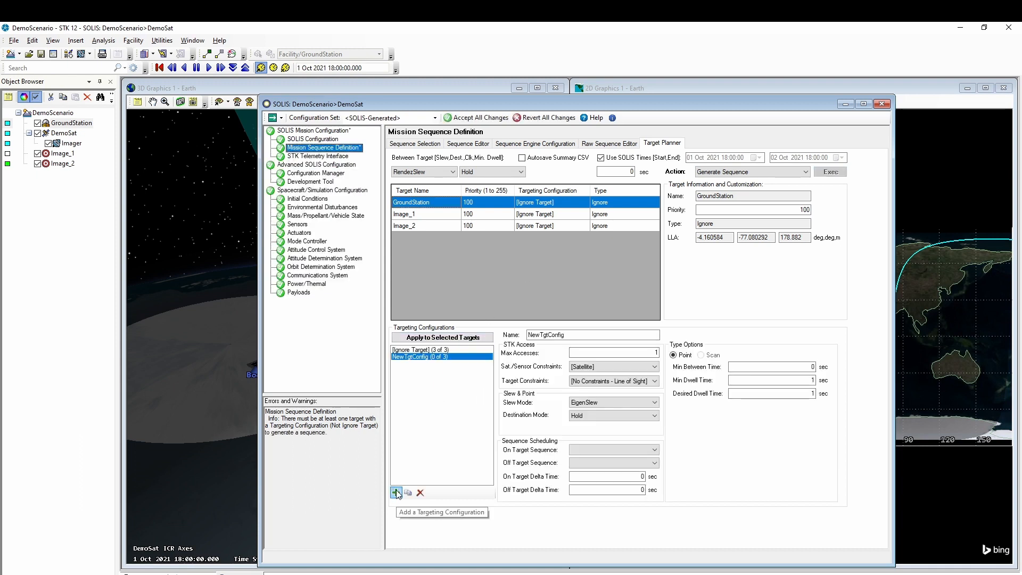
double_click(561, 335)
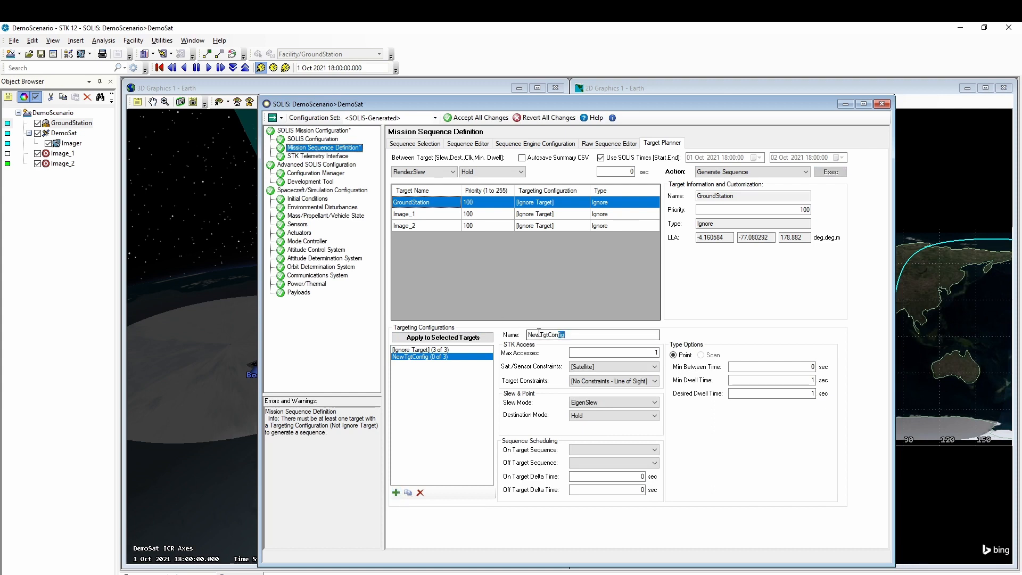
text(TakeIma)
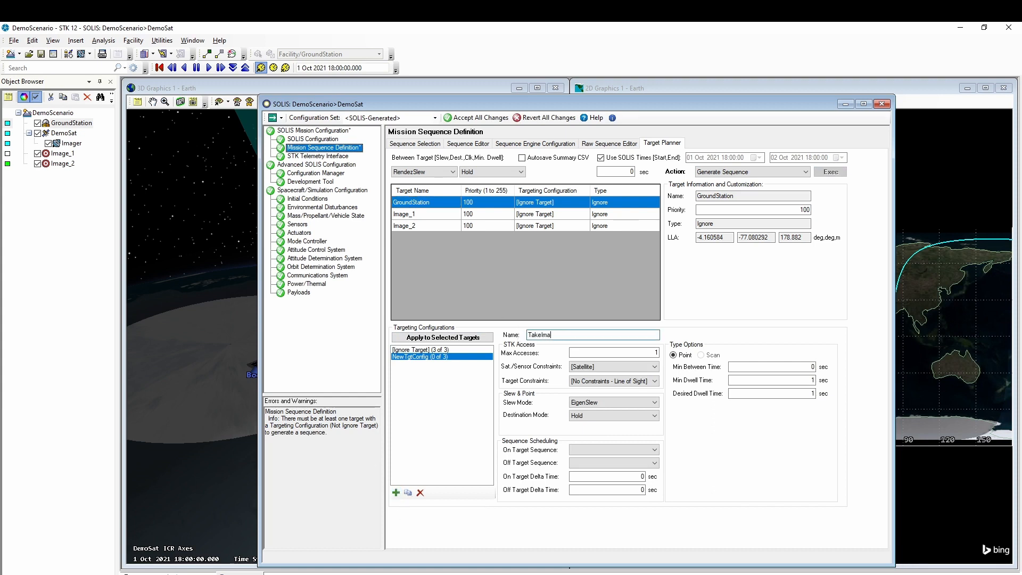
text(ge)
click(774, 381)
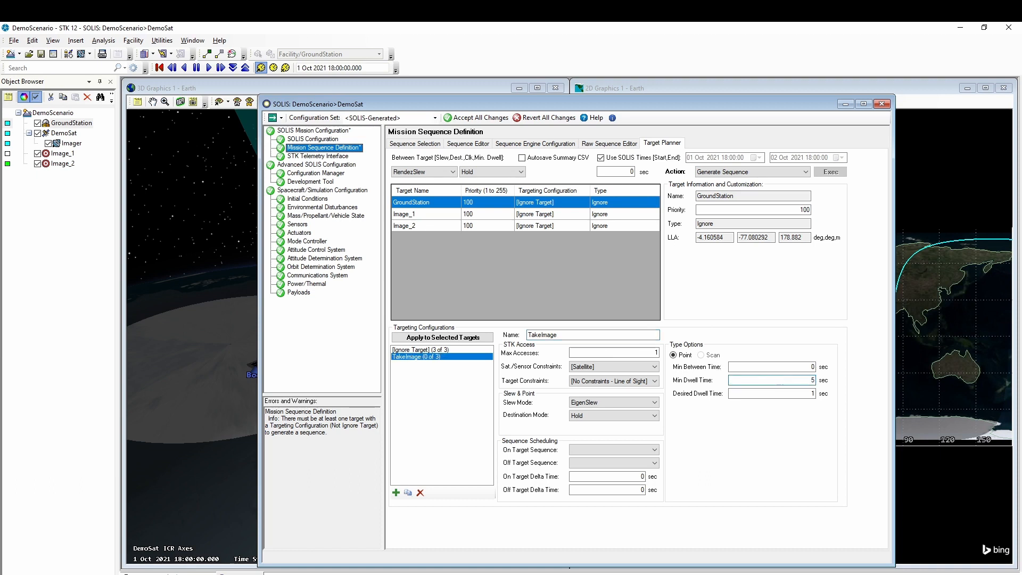
text(5)
key(Tab)
text(60)
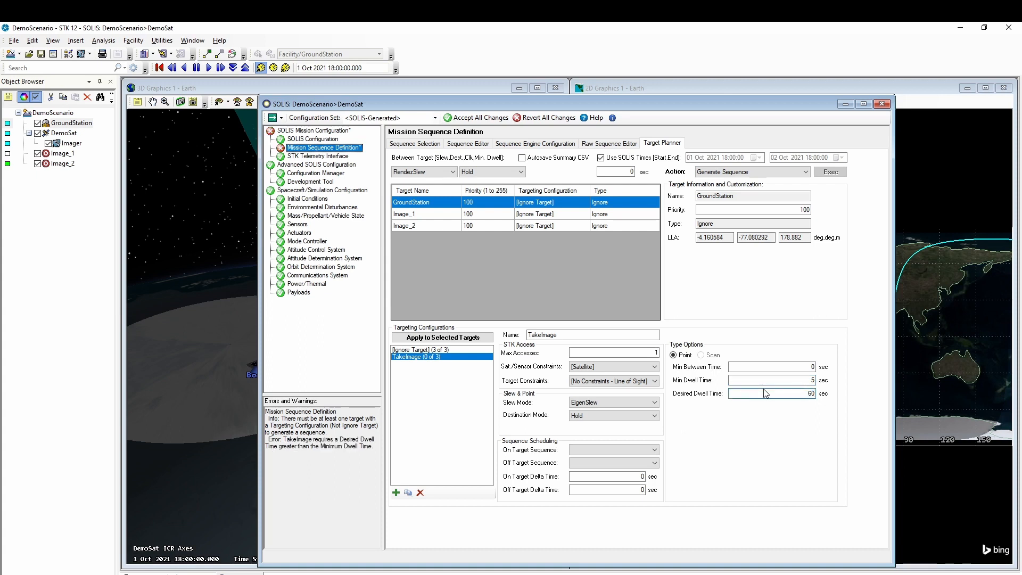
- Set slew mode RendezSlew, destination mode TargetTrack and clocking source SC Orbit Normal
click(627, 402)
click(627, 418)
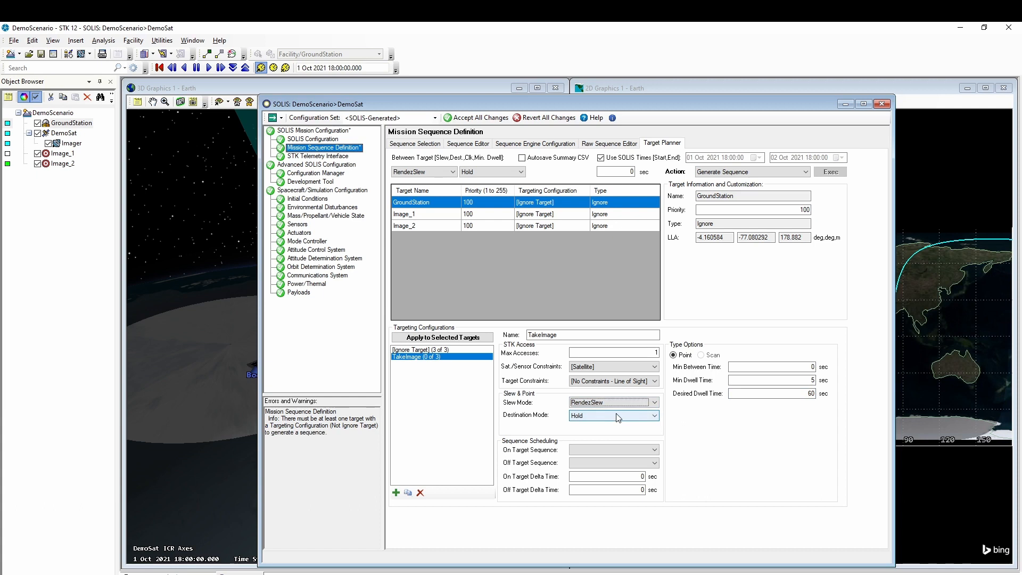
click(618, 417)
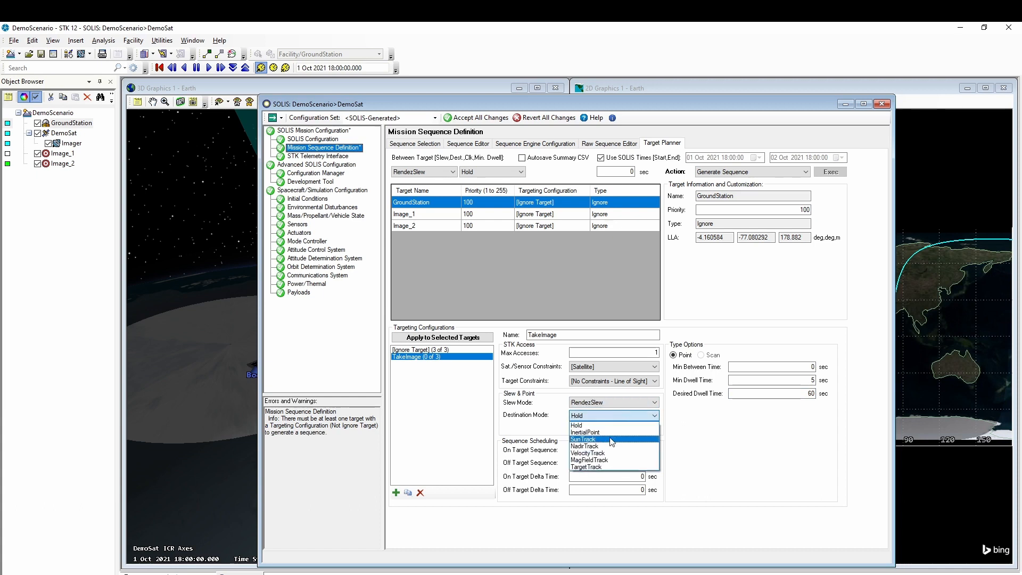
click(605, 467)
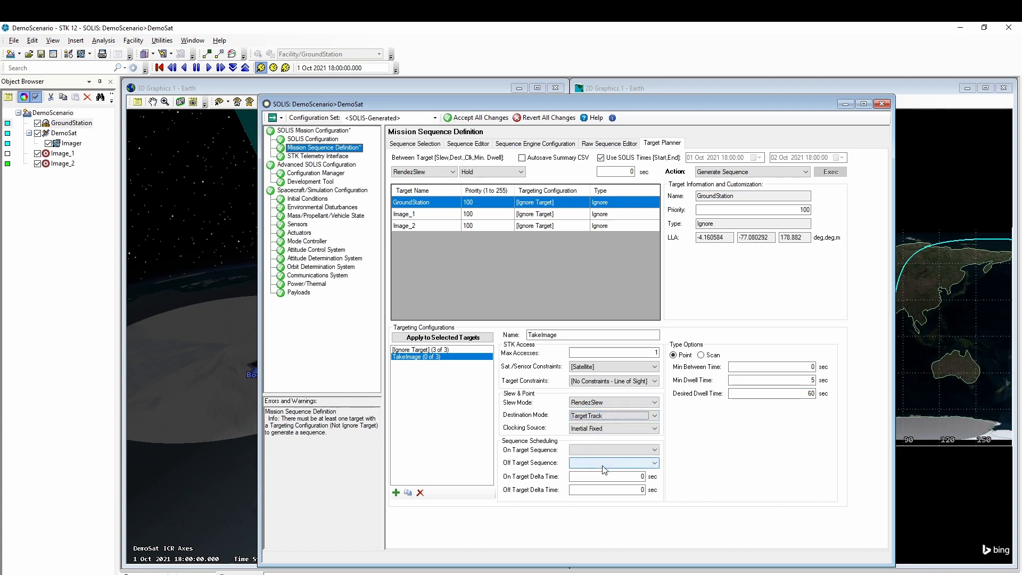
click(604, 430)
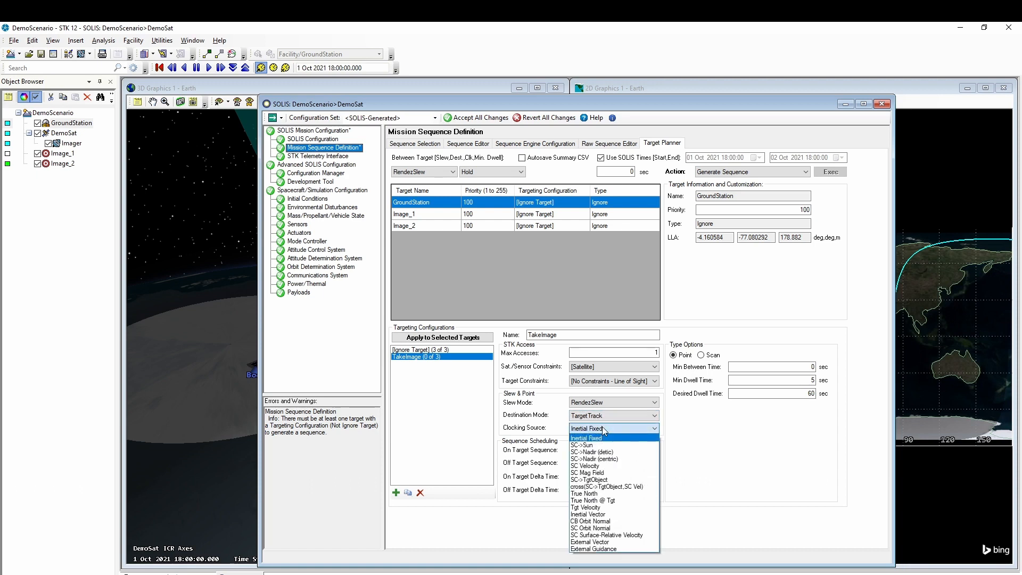
click(599, 528)
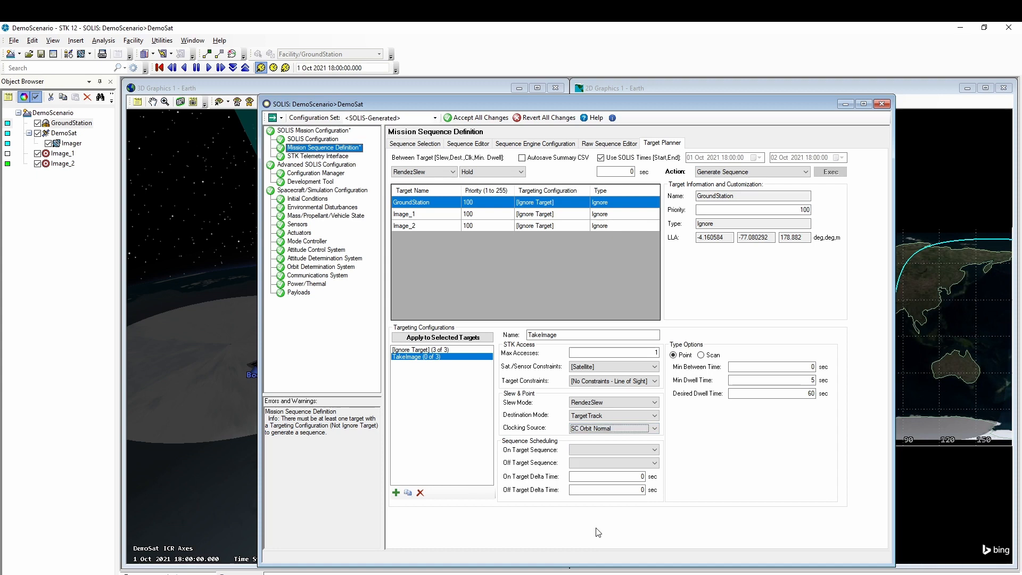
- Use Take_Image on target and Imager_Standby off target, then accept all changes
click(603, 451)
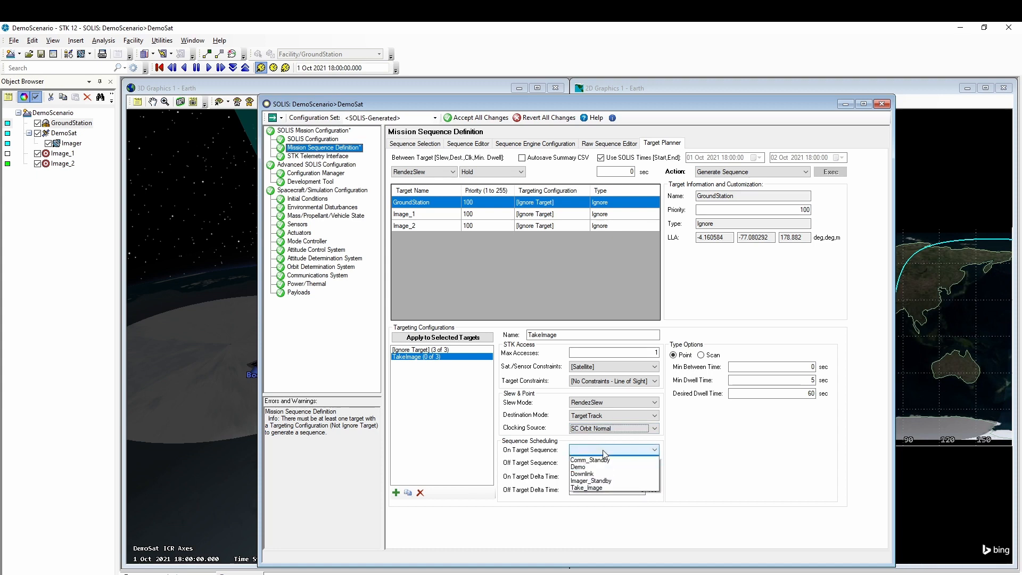
click(600, 494)
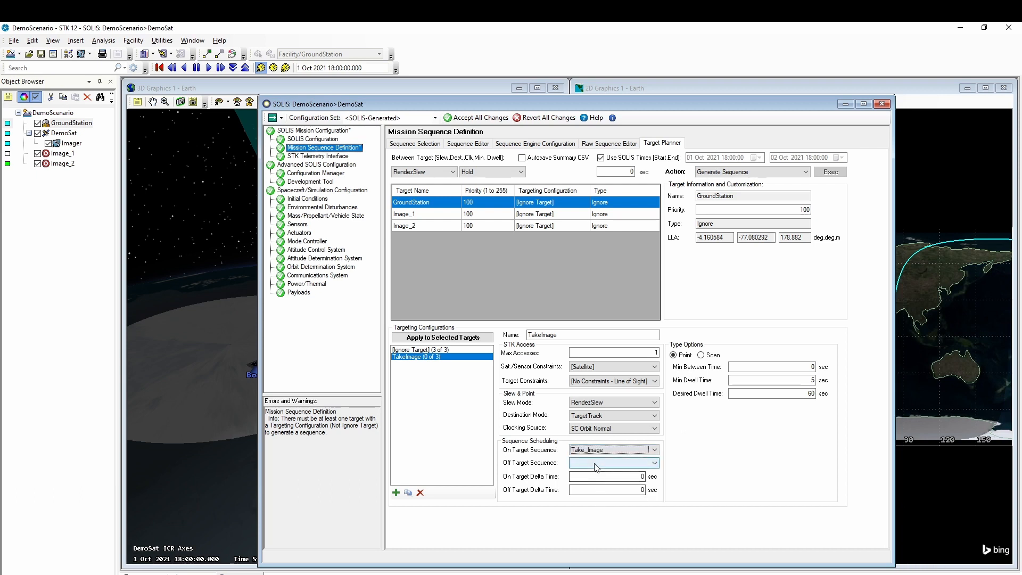
click(595, 464)
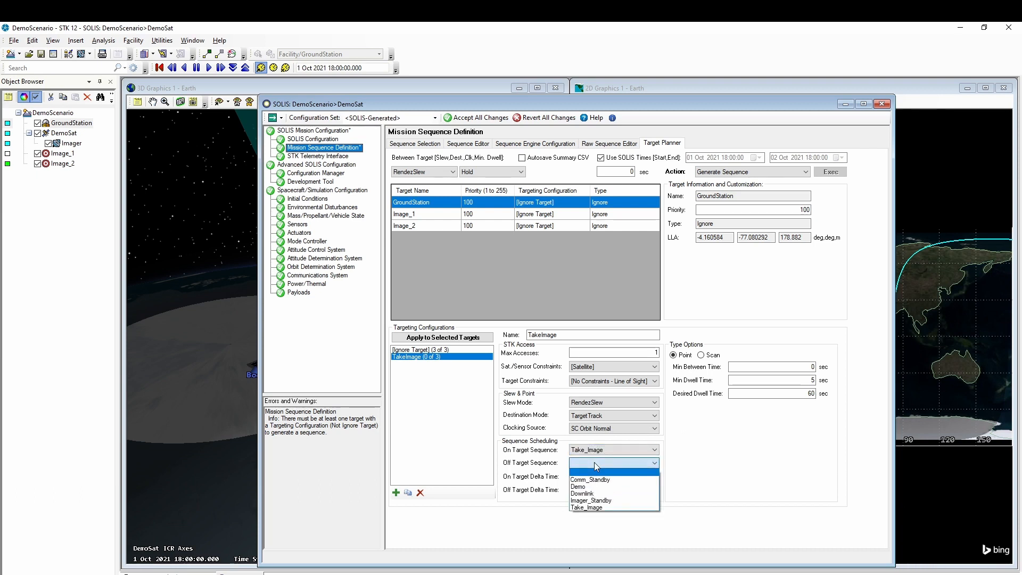
click(598, 503)
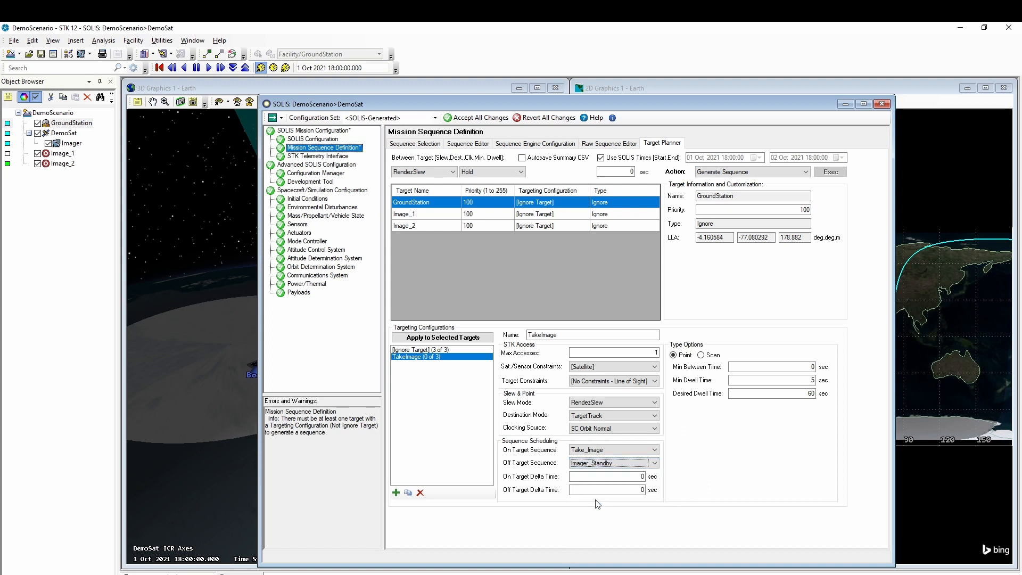
click(473, 121)
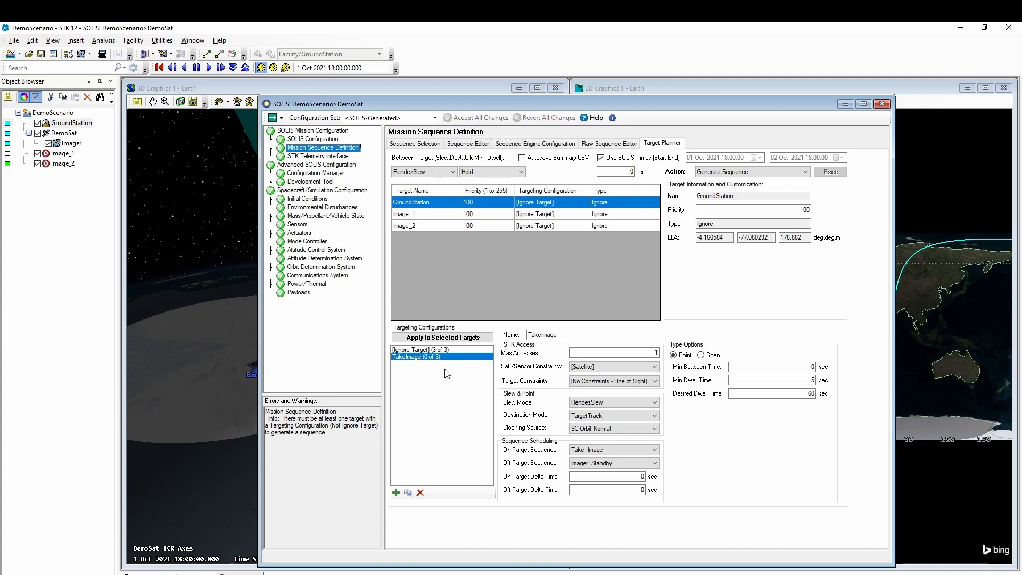
- Add a targeting configuration named Downlink with 60 s minimum and 600 s desired dwell
click(396, 493)
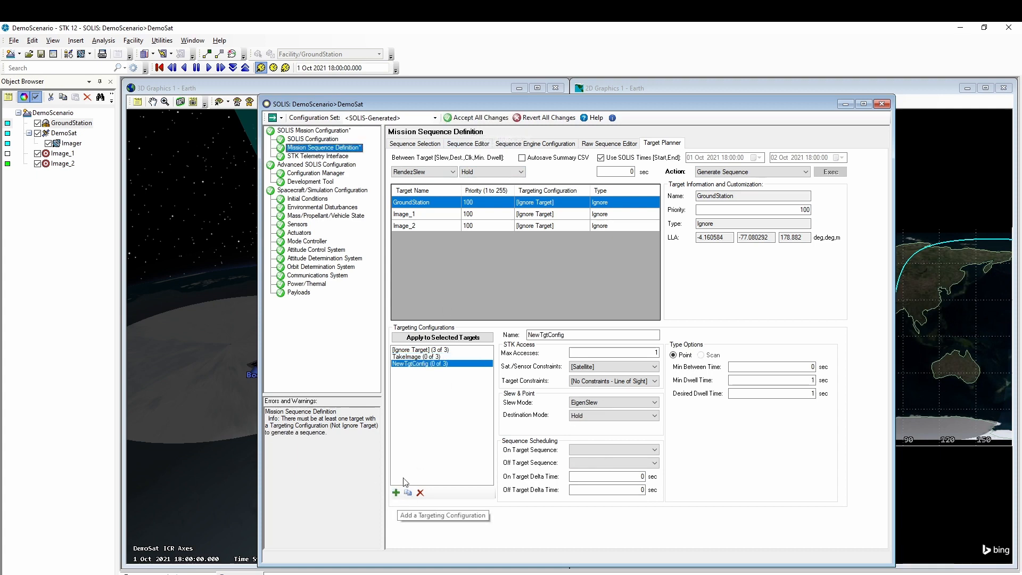
drag(567, 335, 503, 339)
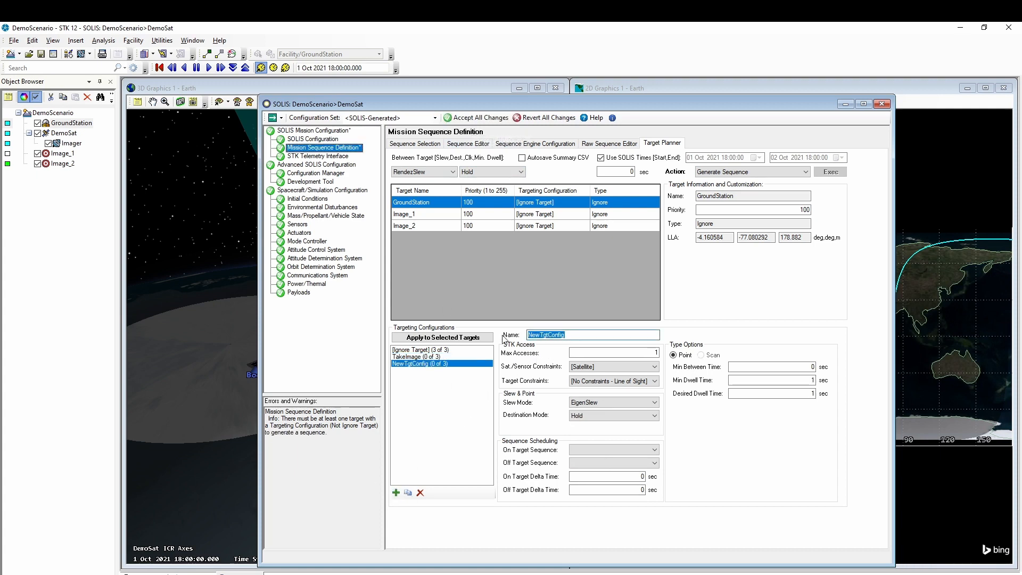
text(Downlink)
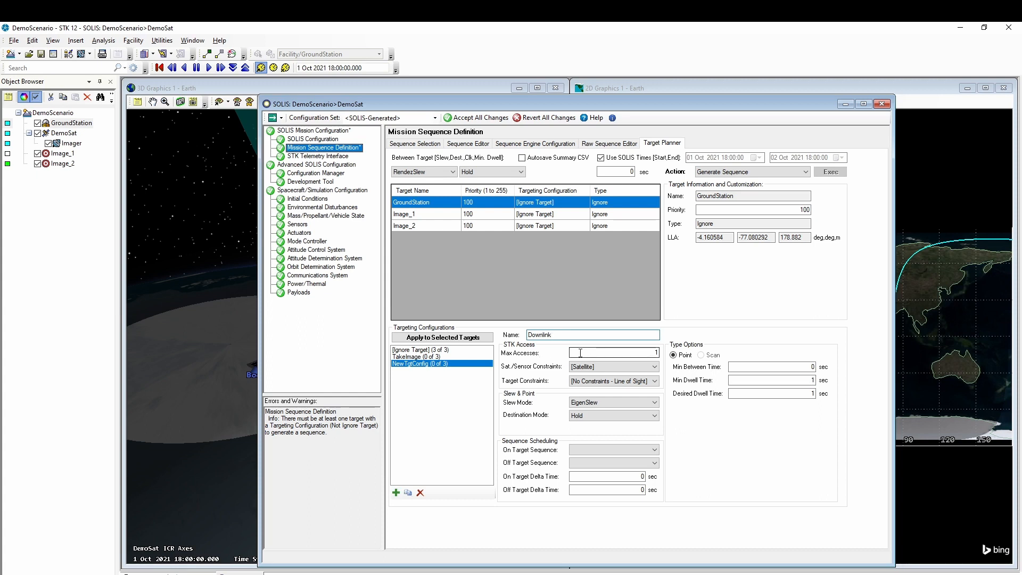
double_click(812, 380)
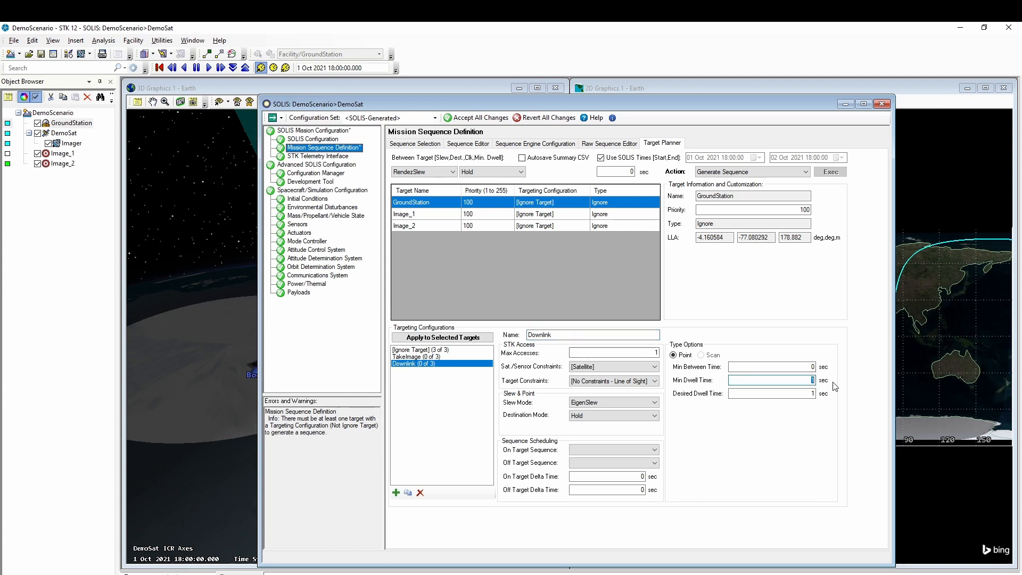
text(60)
click(797, 393)
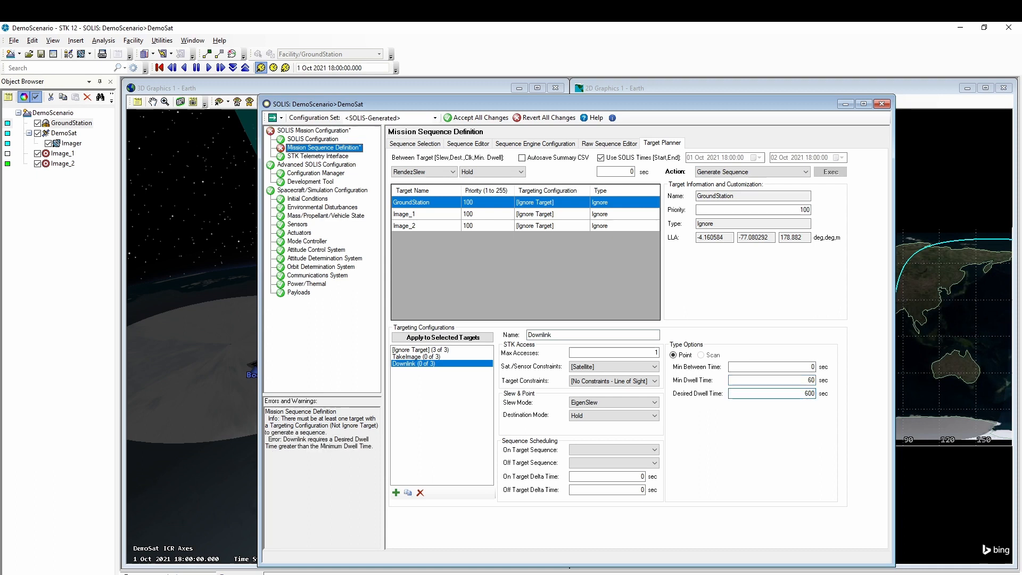
- Set slew mode RendezSlew, destination mode TargetTrack and clocking source SC Velocity
click(647, 402)
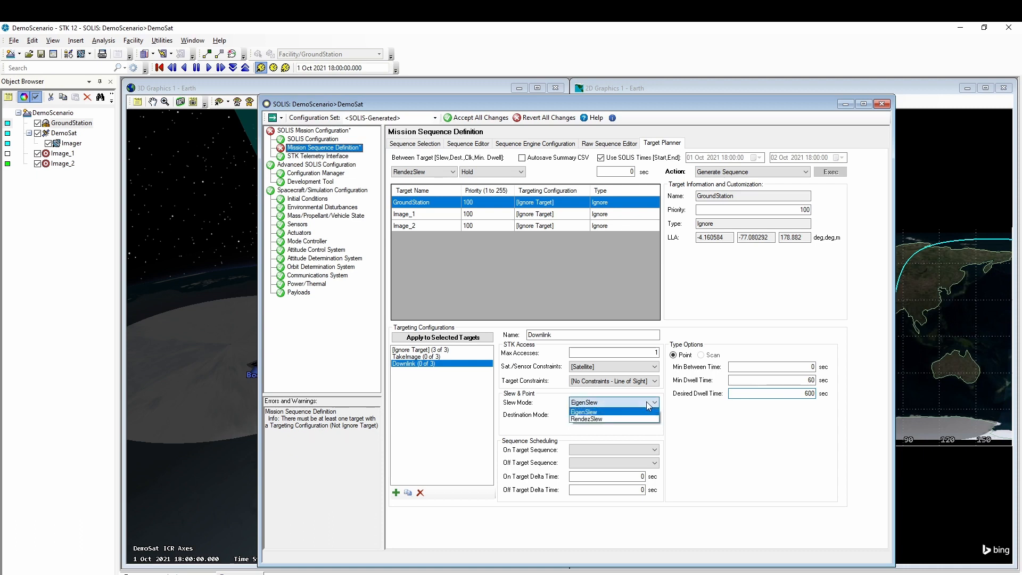
click(624, 420)
click(621, 415)
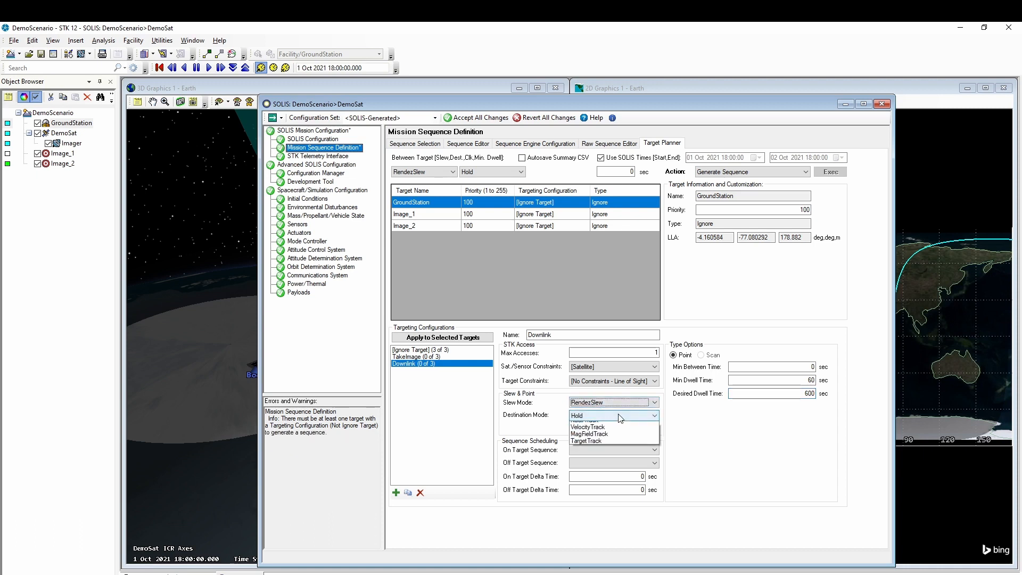
click(614, 467)
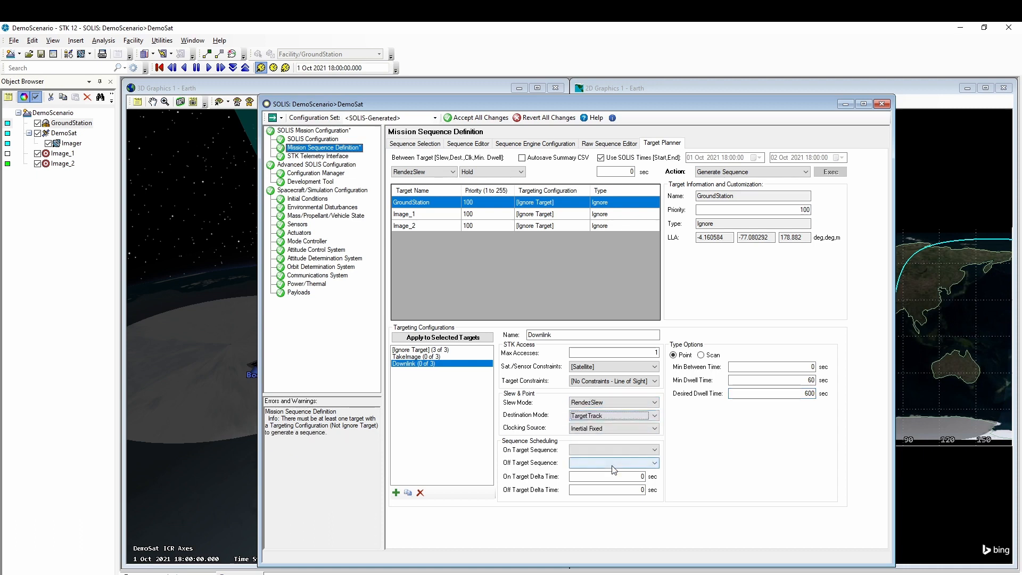
click(604, 430)
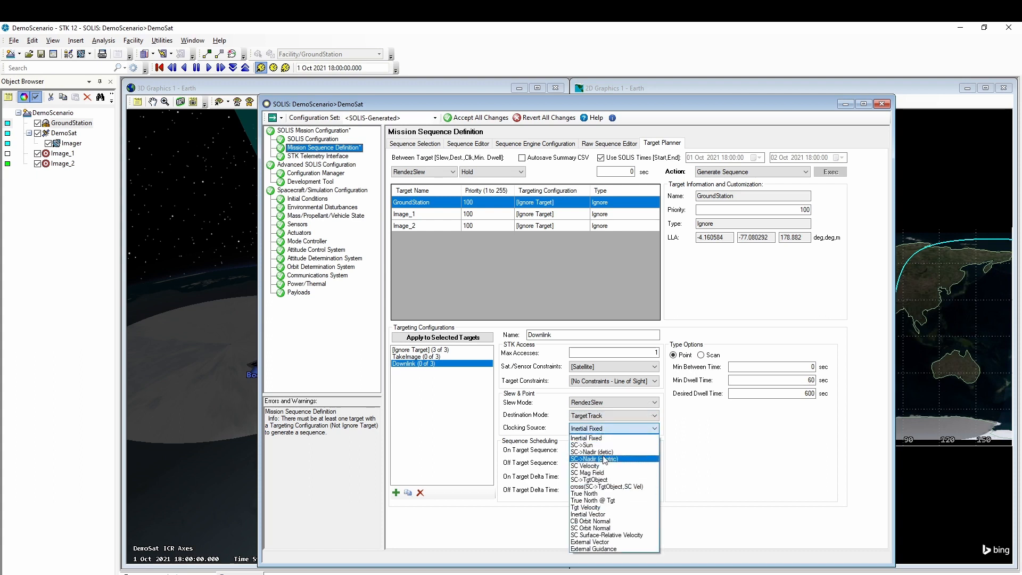
click(603, 466)
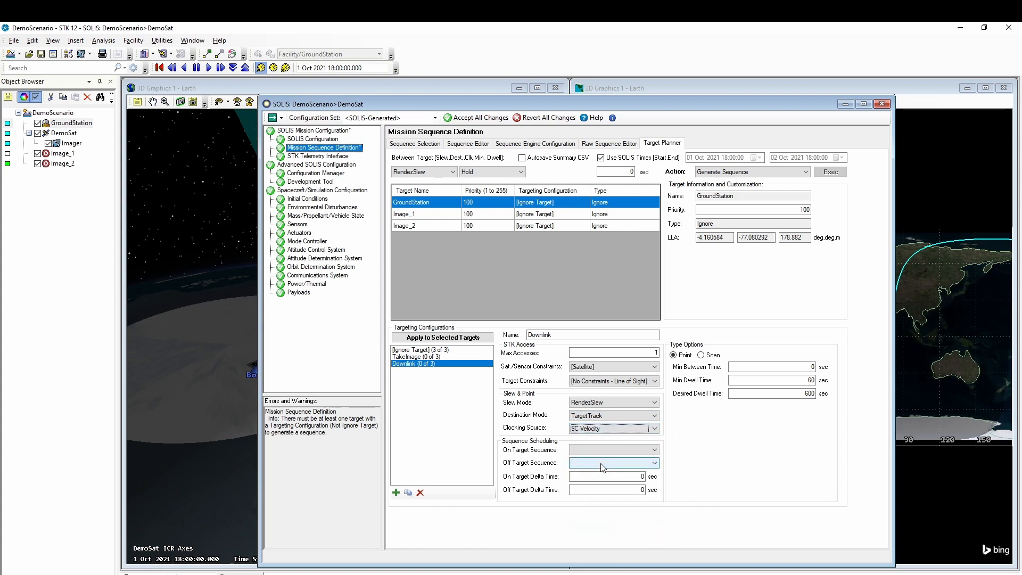
- Use Downlink on target and Comm_Standby off target, then accept all changes
click(603, 447)
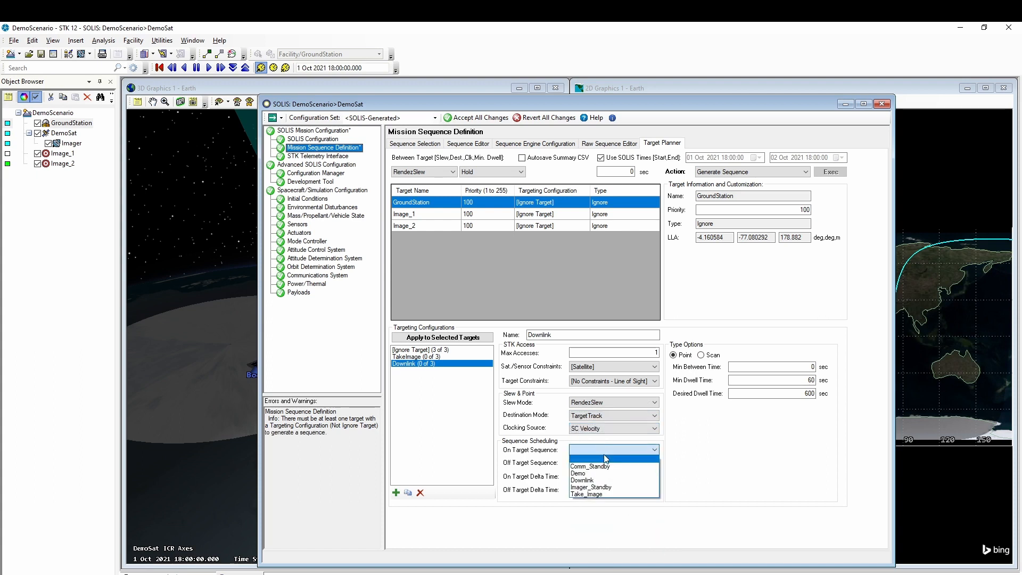
click(601, 480)
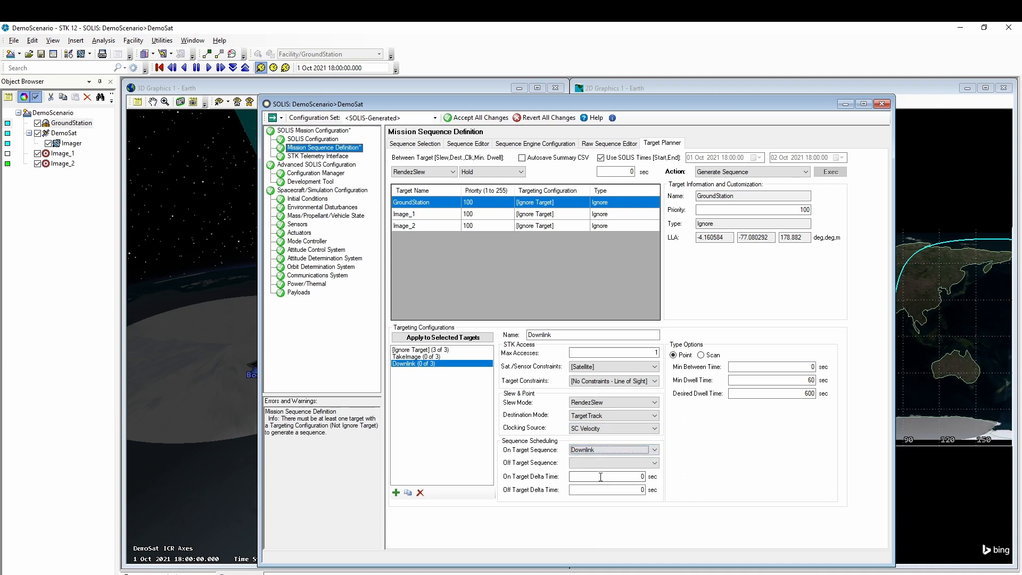
click(598, 464)
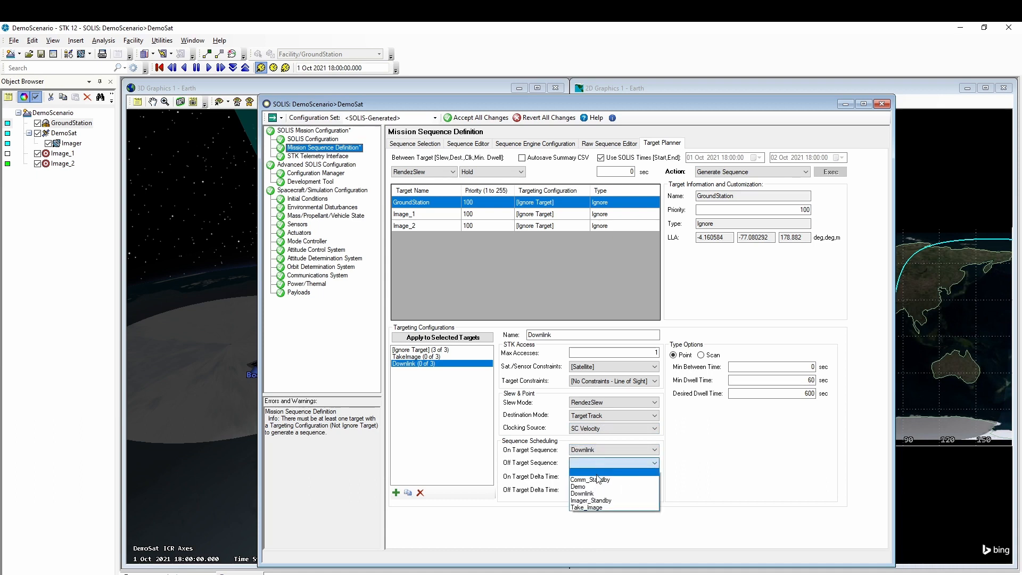
click(600, 482)
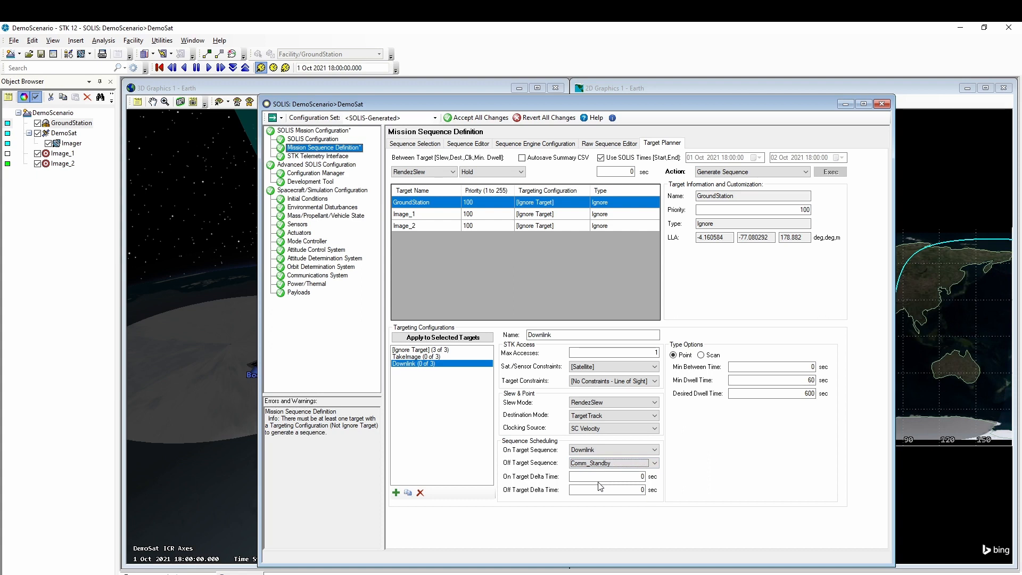
click(481, 118)
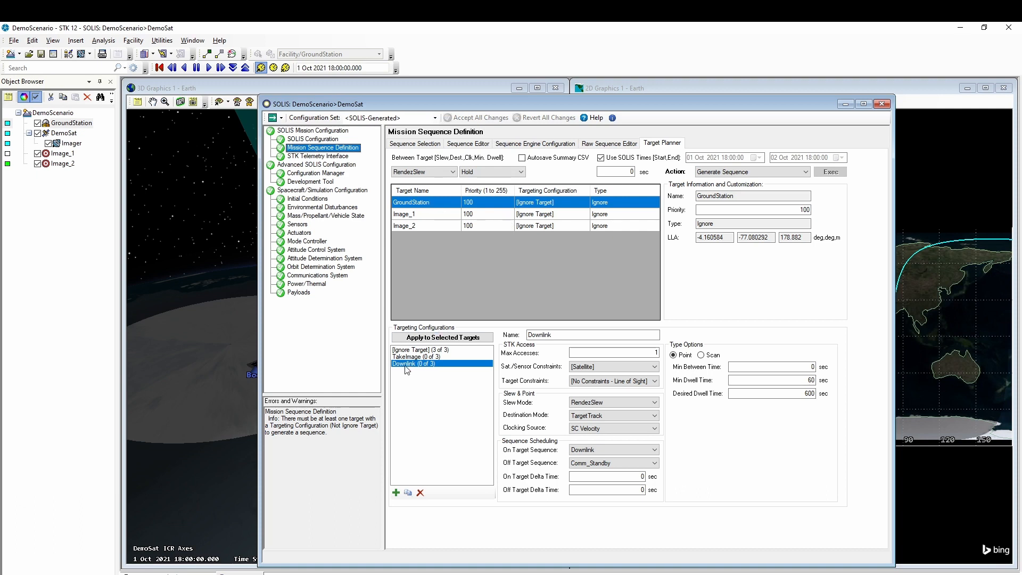
- Apply Downlink to GroundStation, apply TakeImage to Image_1 and Image_2, and accept all changes
click(426, 338)
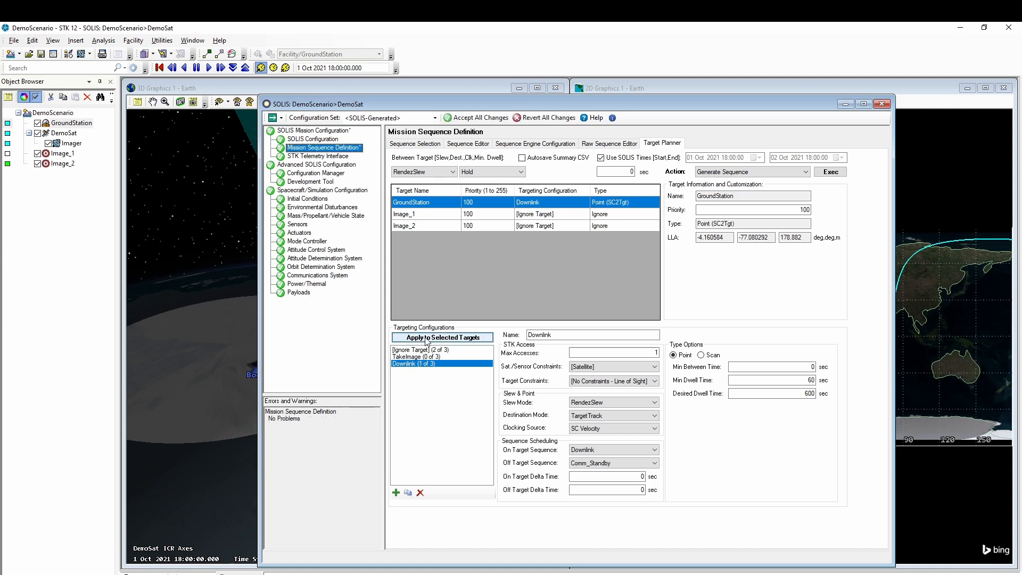
click(431, 215)
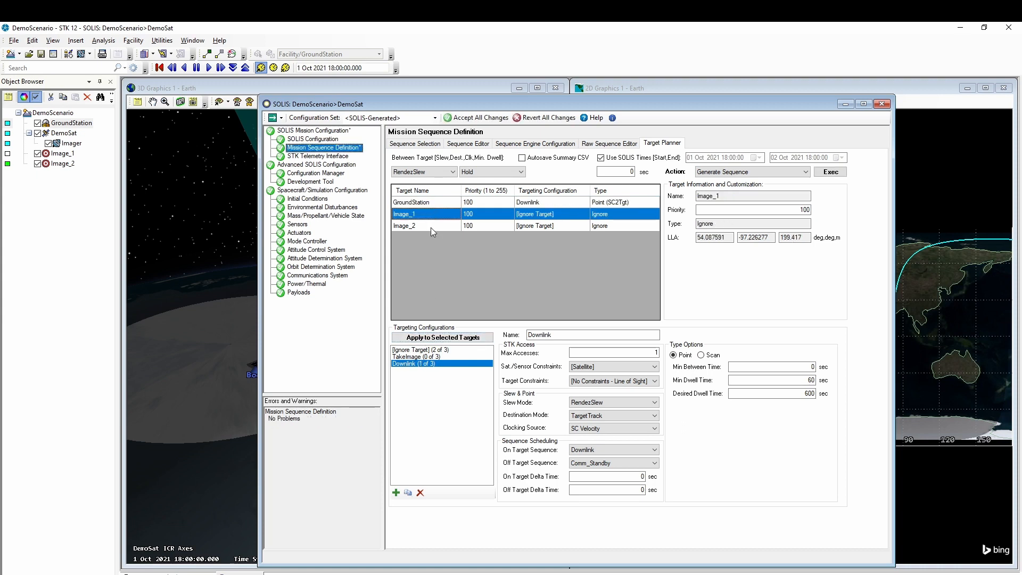
shift+click(431, 228)
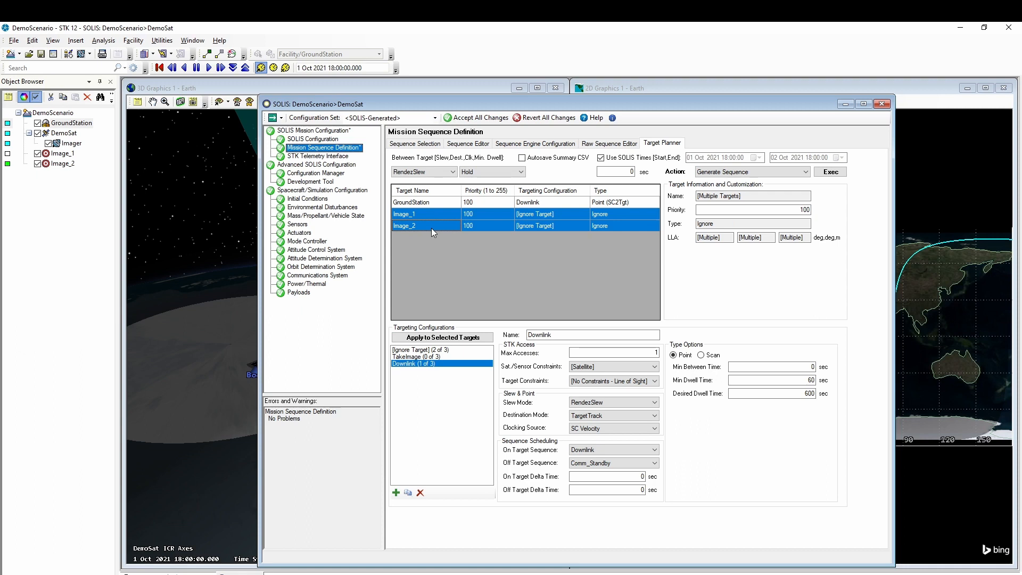
click(409, 357)
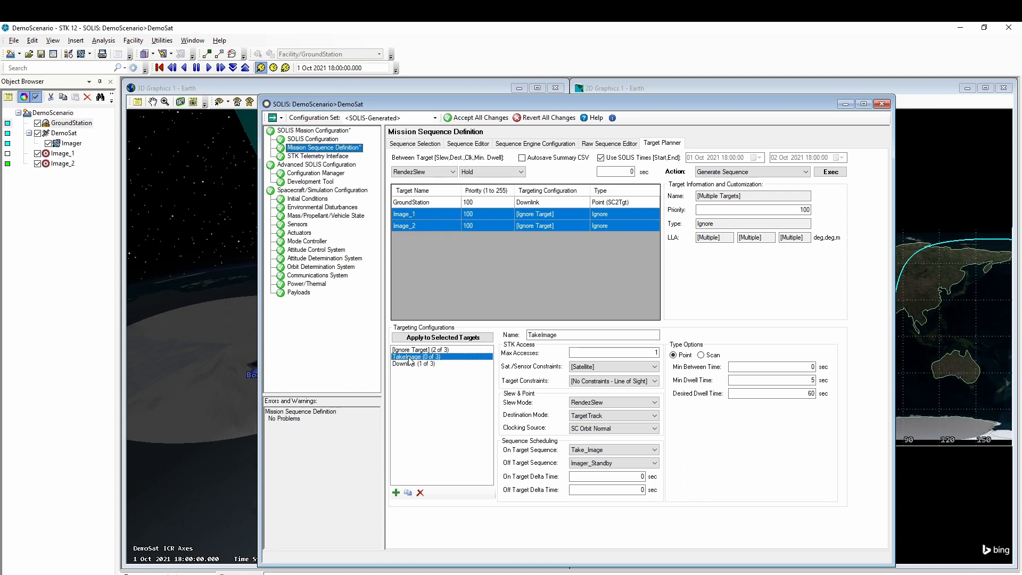
click(426, 339)
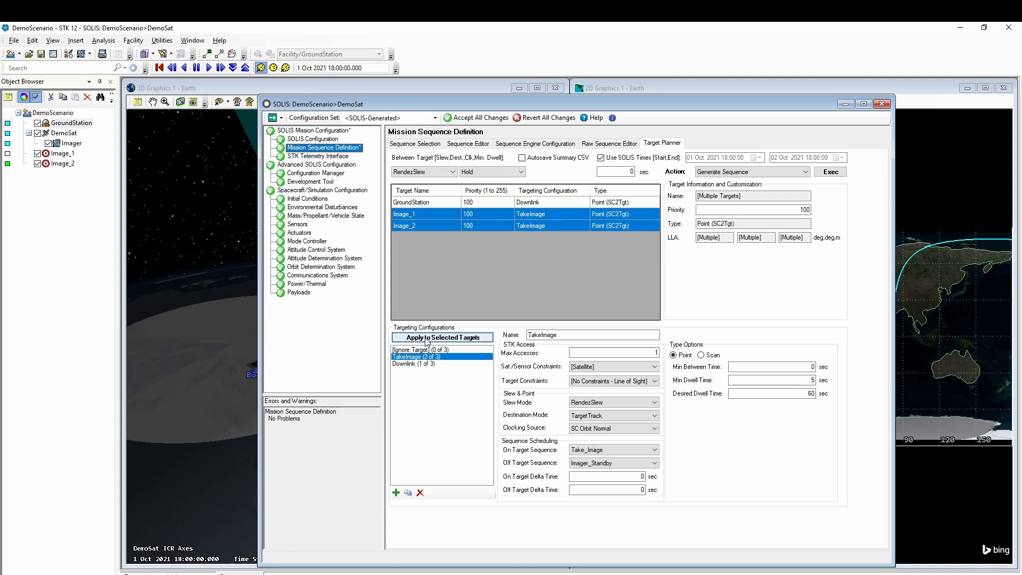
click(474, 118)
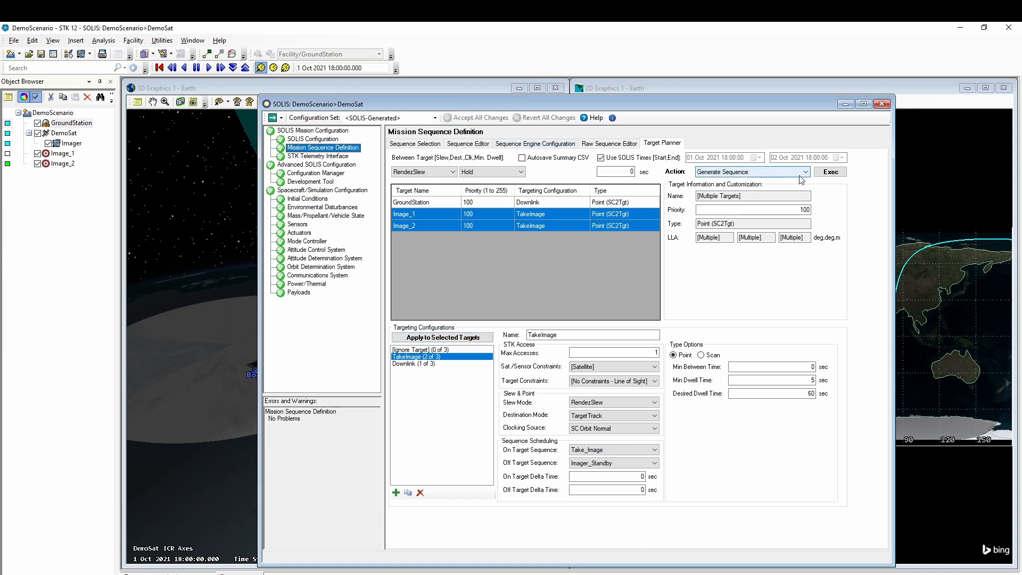
- Run the target planner, save its output as TargetPlan, and close the results summary
click(829, 174)
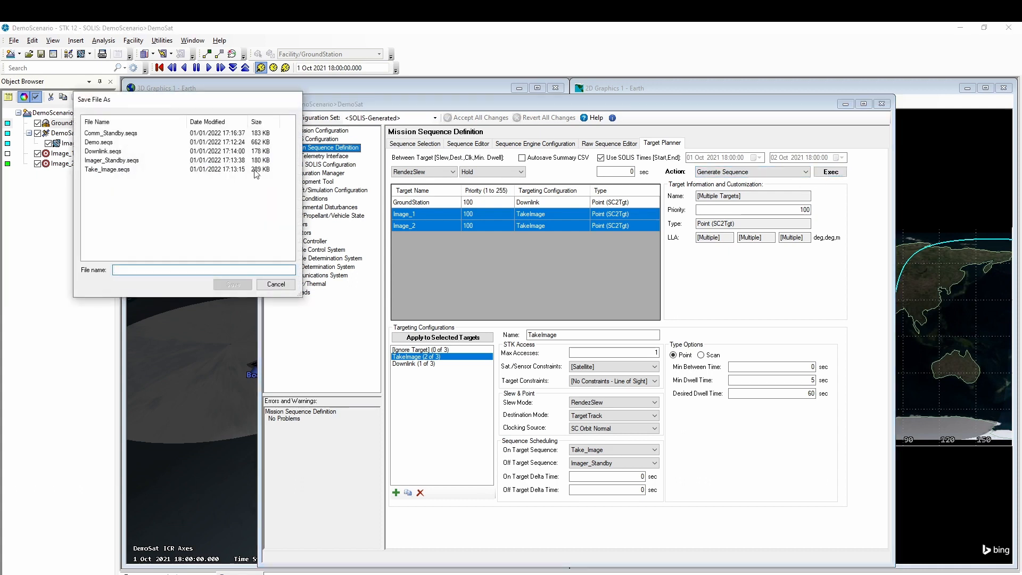
text(TargetPlan)
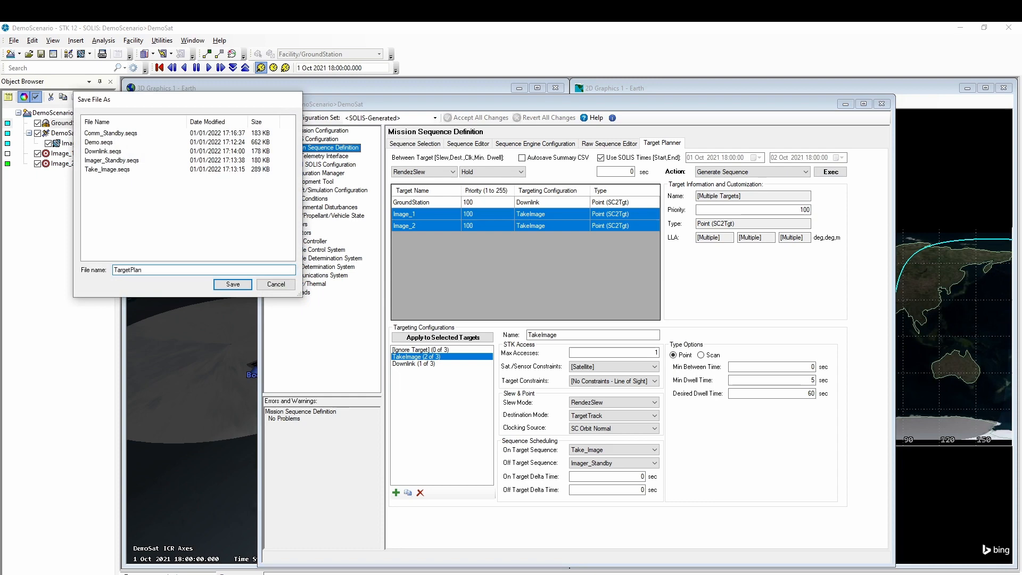
click(229, 284)
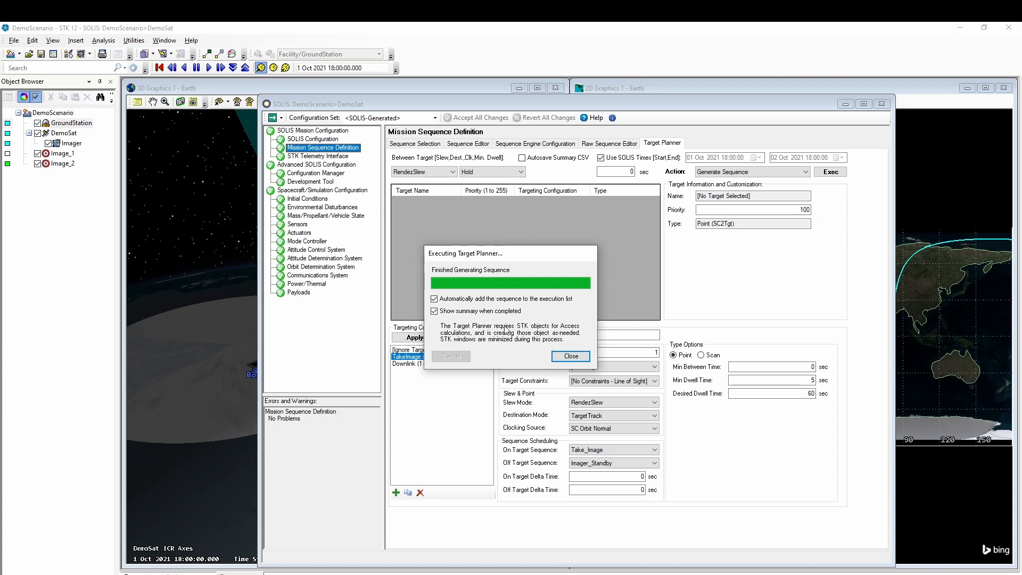
click(571, 356)
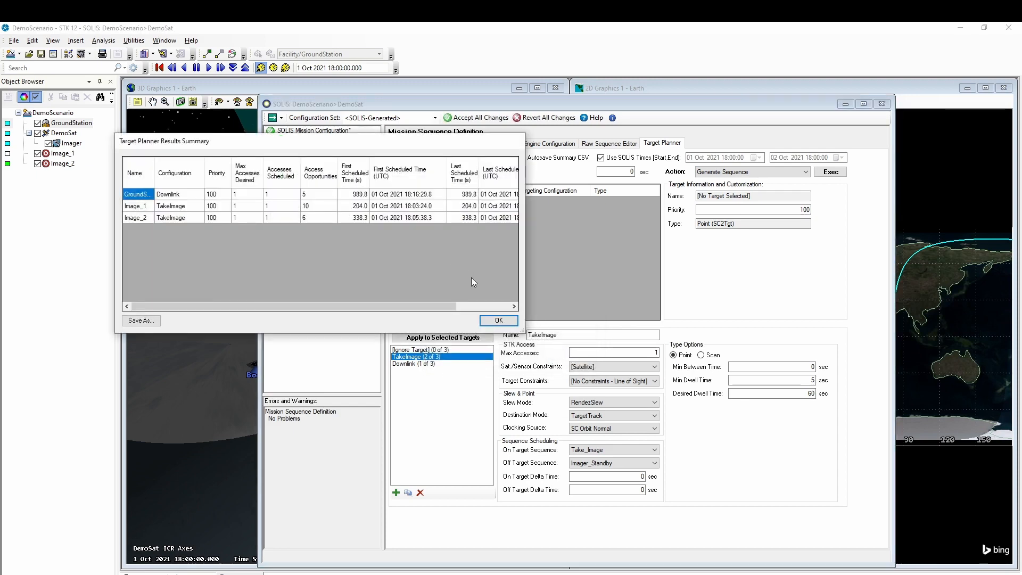
click(499, 321)
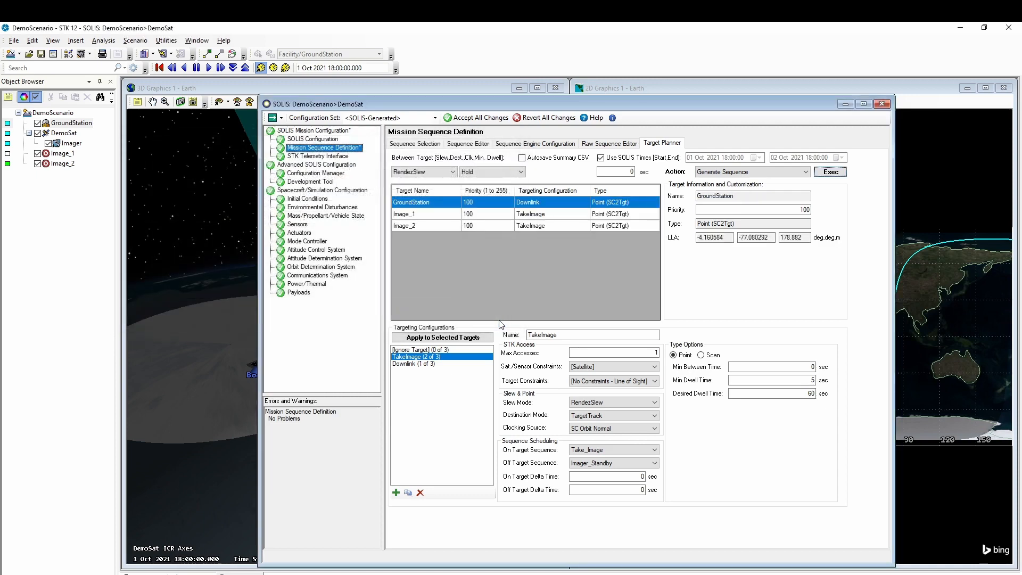
- Accept the generated sequence and view TargetPlan's raw code in the Raw Sequence Editor
click(472, 119)
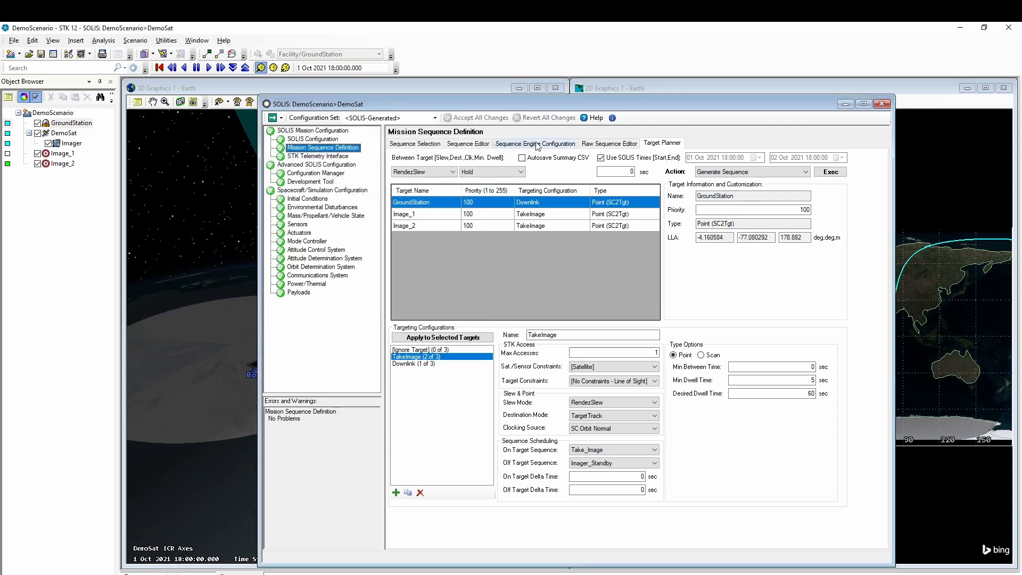
click(596, 144)
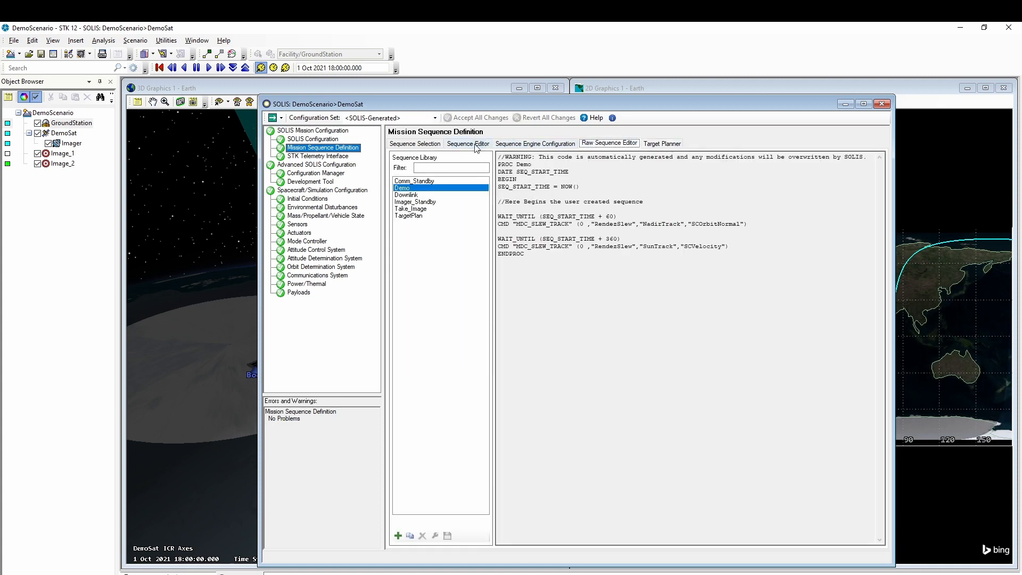
click(410, 215)
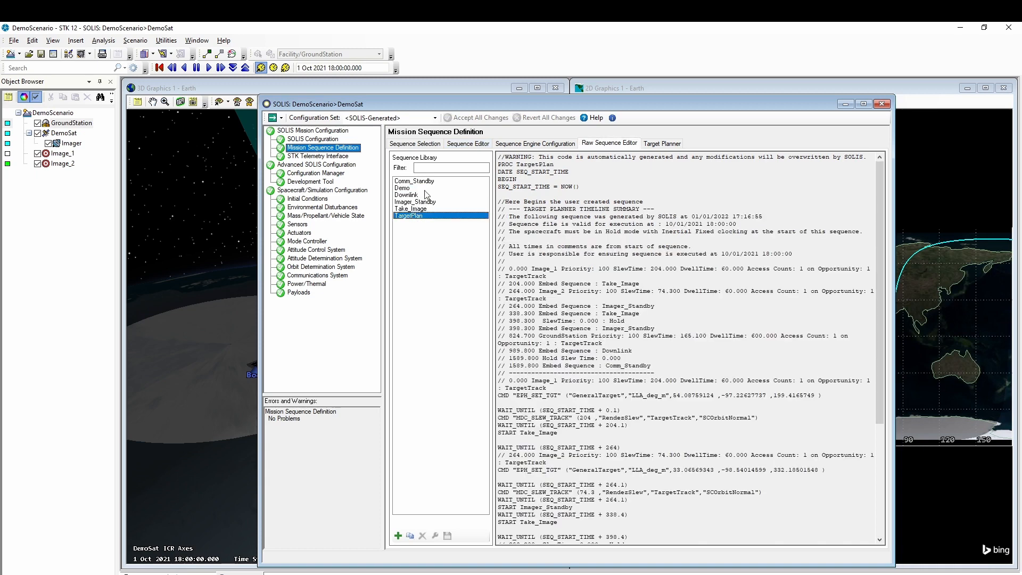
- Review TargetPlan's commands in the Sequence Editor, accept changes, and show Sequence Selection
click(467, 144)
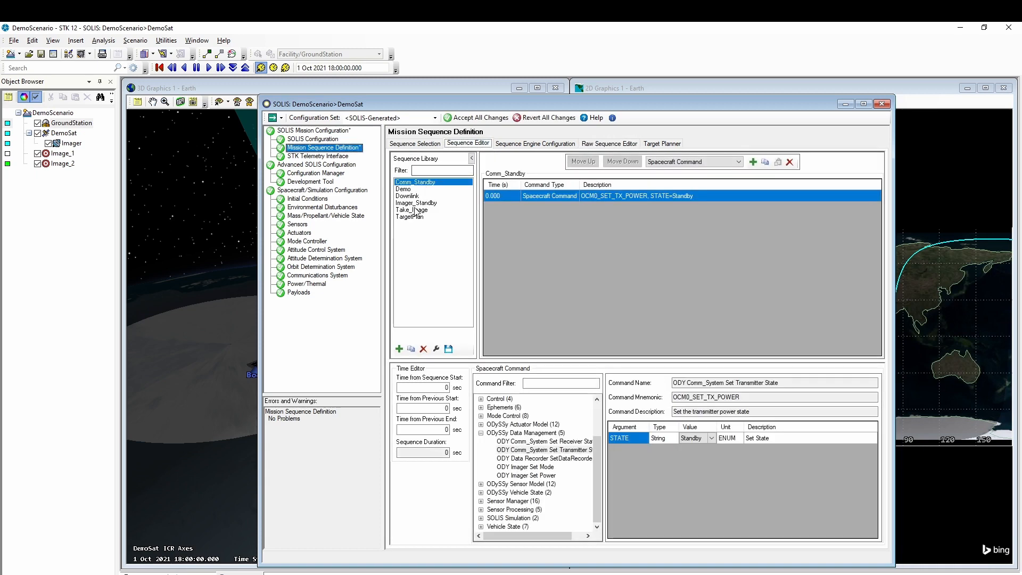
click(412, 218)
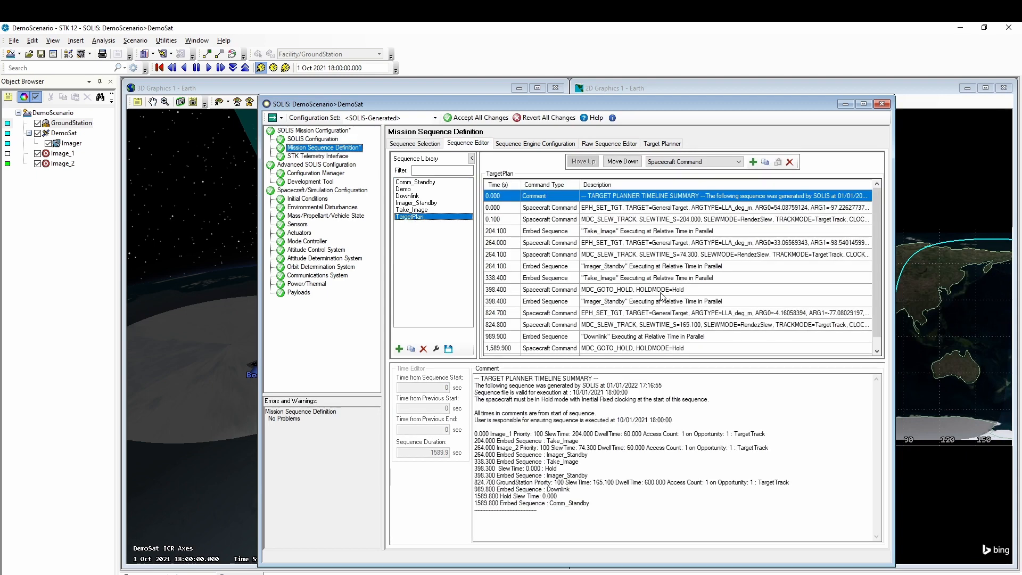
scroll(661, 297, down, 1)
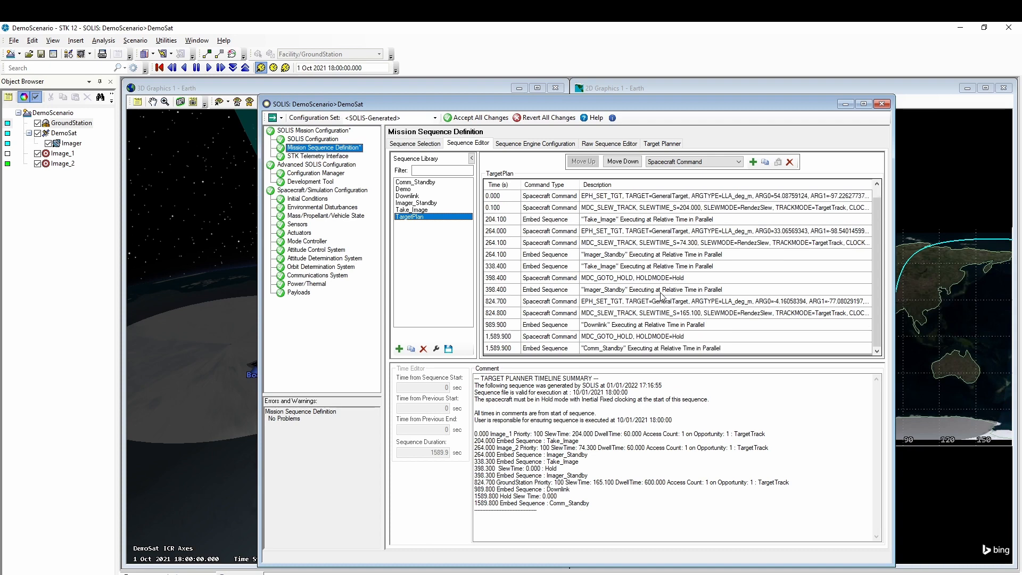
scroll(662, 297, up, 1)
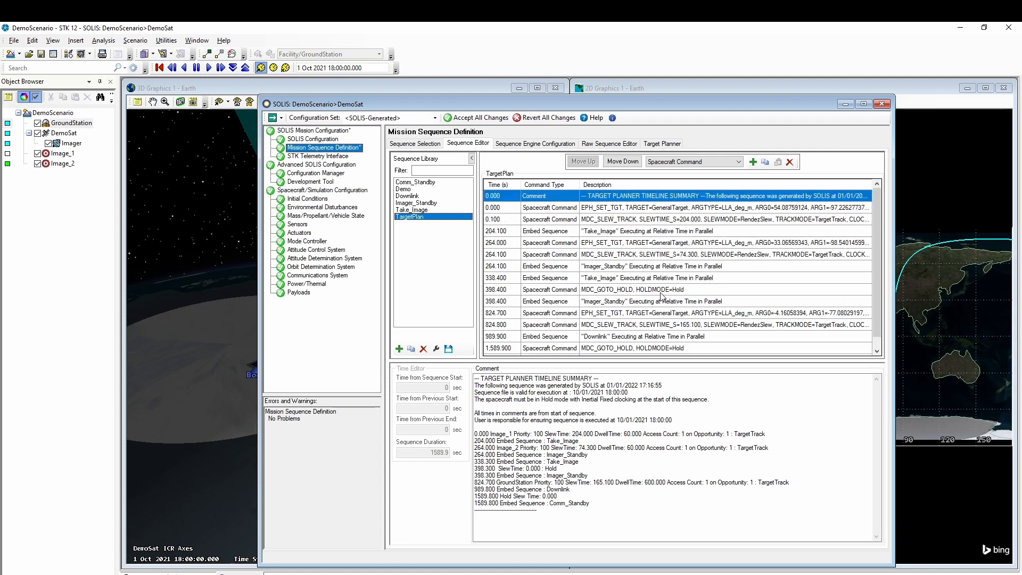
click(479, 118)
click(423, 143)
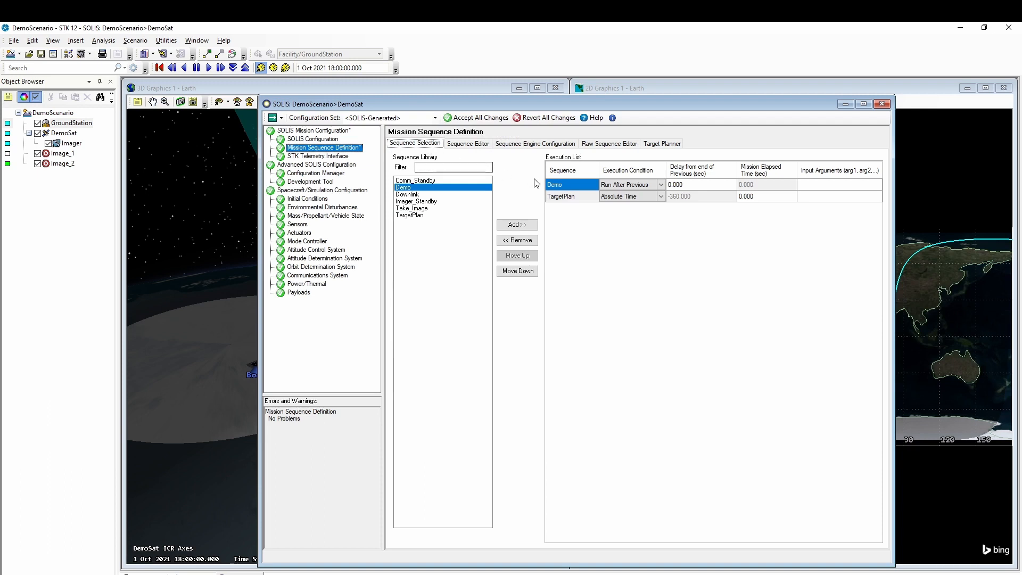
- Remove Demo from the execution list, accept, and move the SOLIS window aside to reveal the 3D view
click(523, 241)
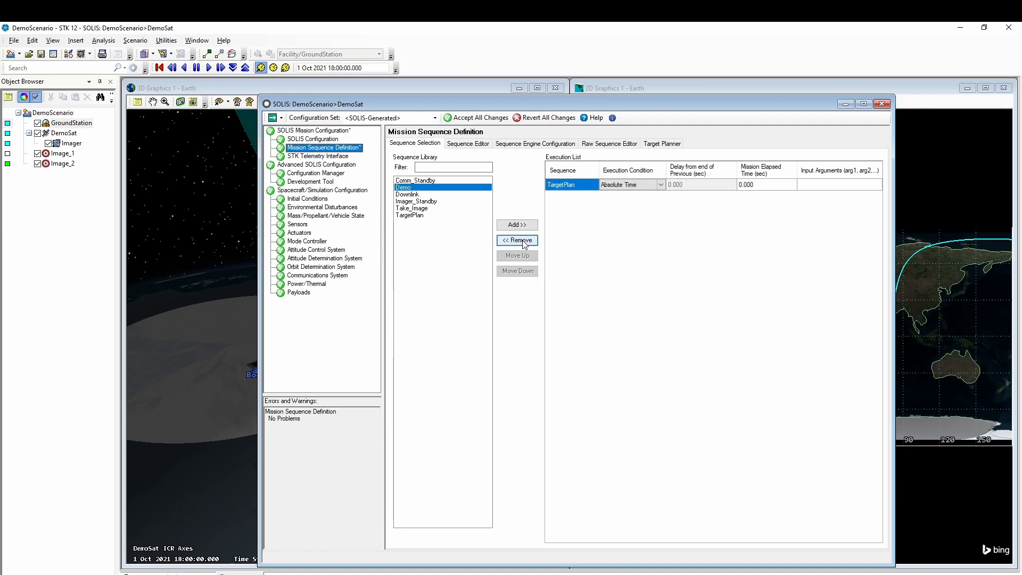
click(477, 118)
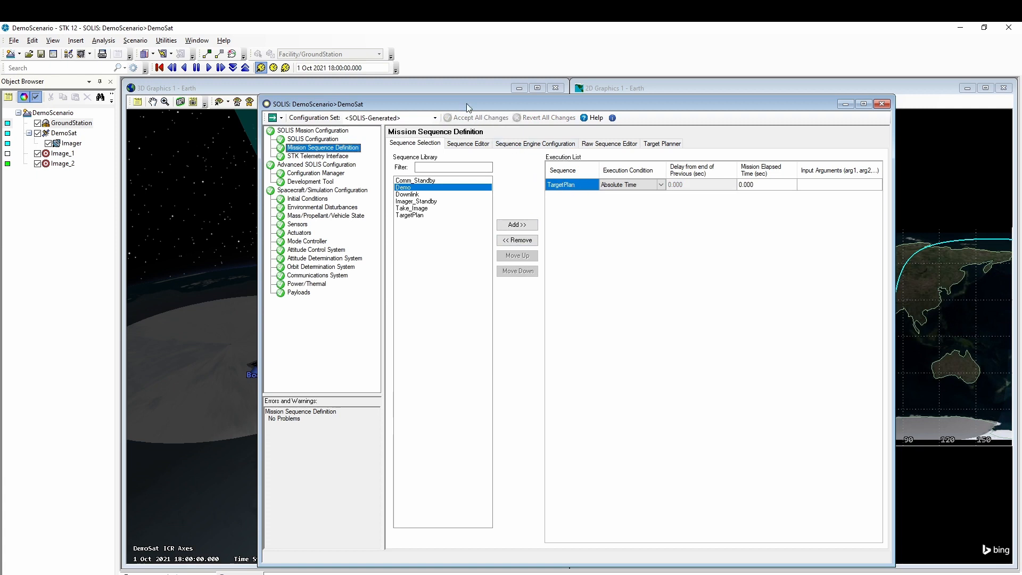
drag(464, 105, 1003, 132)
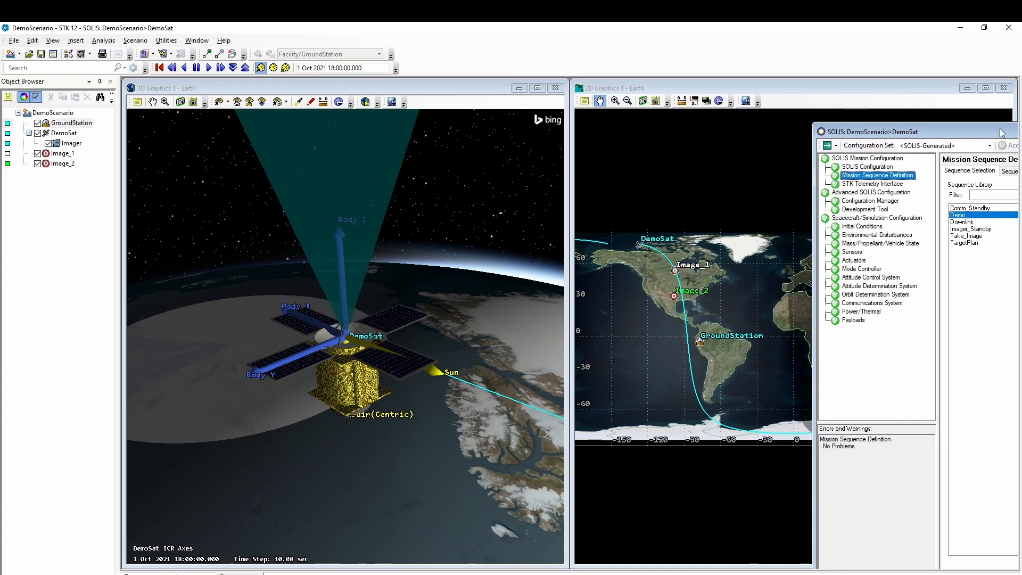
- Start the simulation running at 10 times real time
click(837, 148)
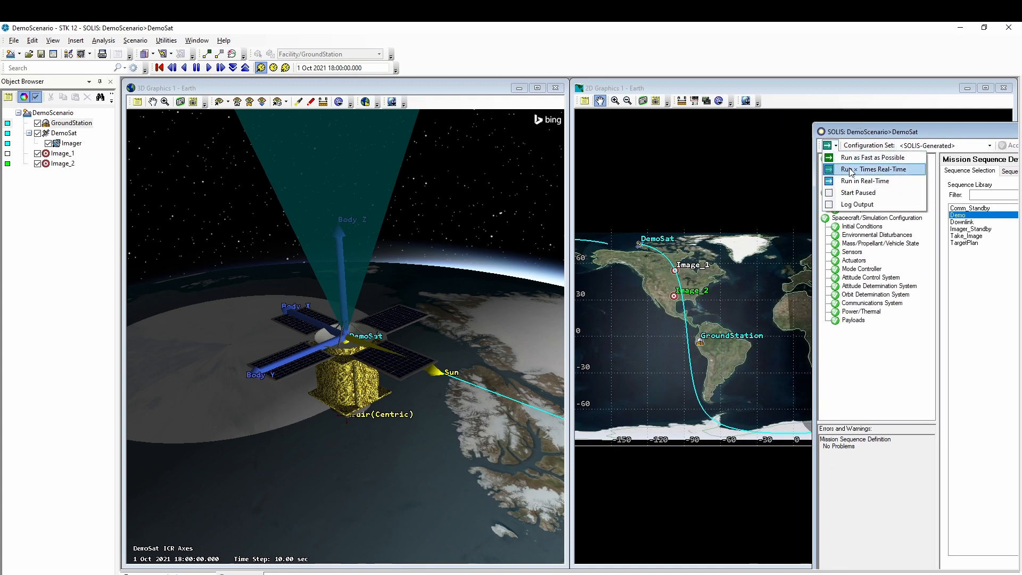
click(851, 169)
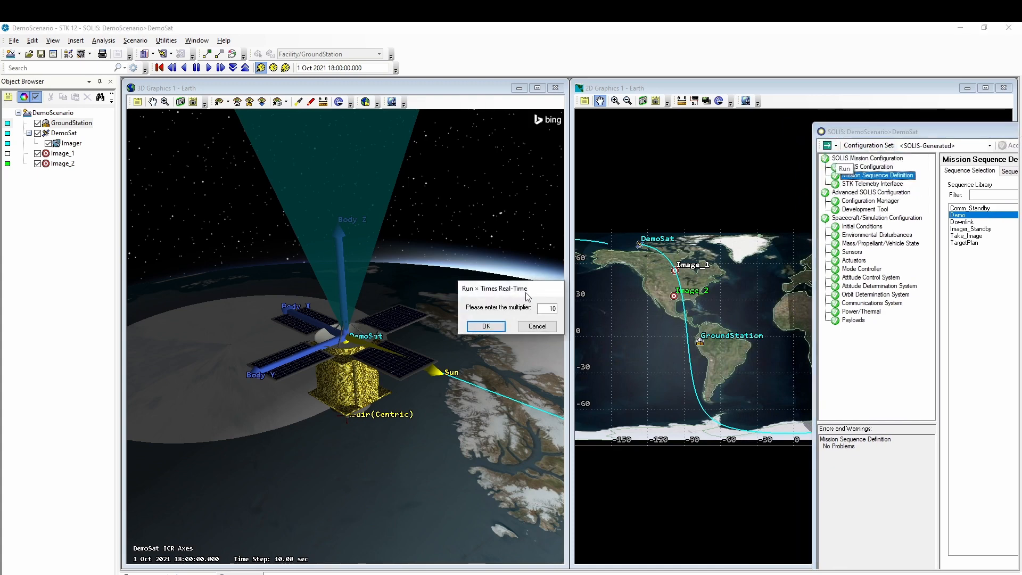
click(487, 327)
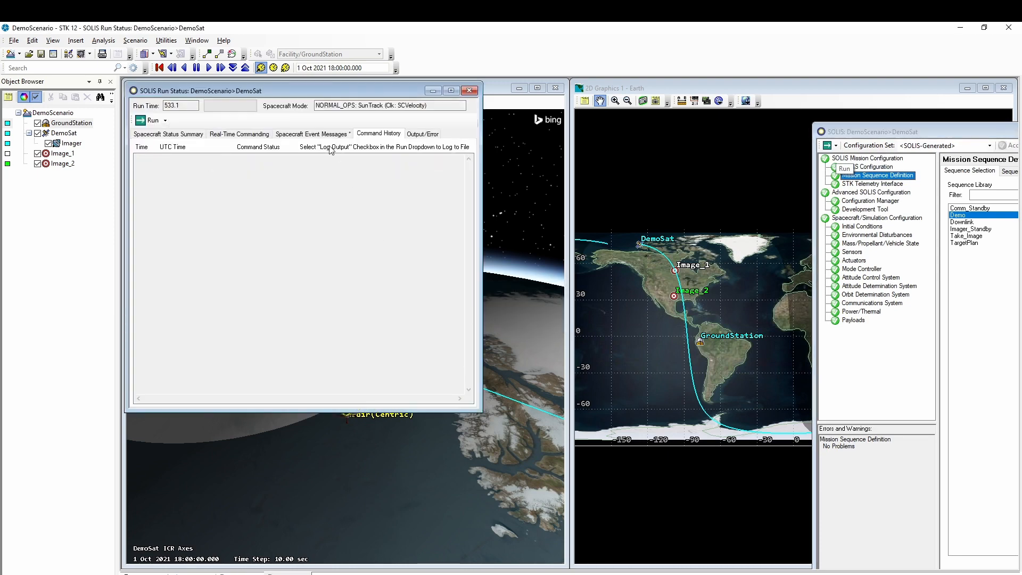
- Check the spacecraft status summary and command history, and orbit the 3D view around DemoSat
drag(295, 90, 748, 168)
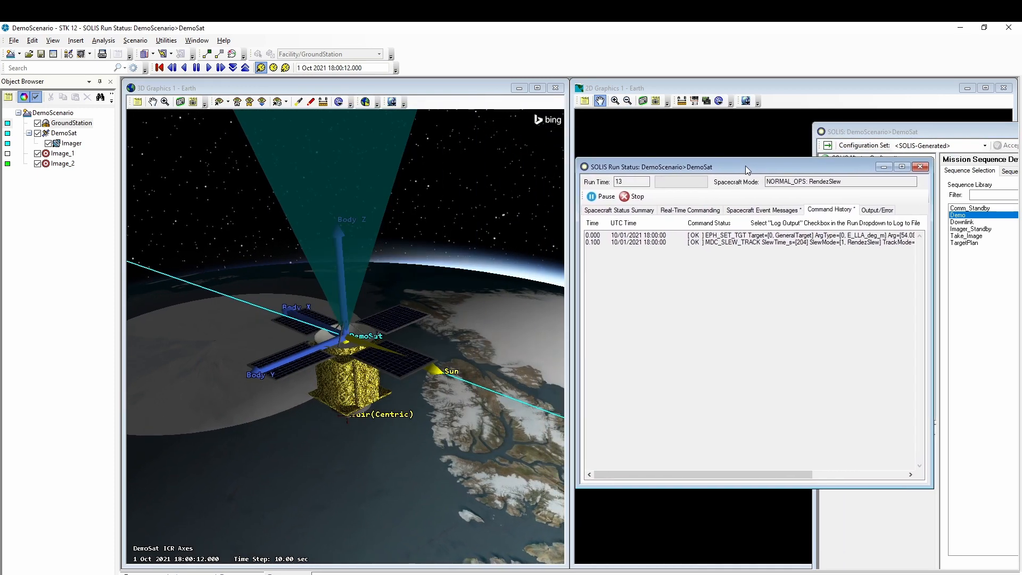
click(627, 212)
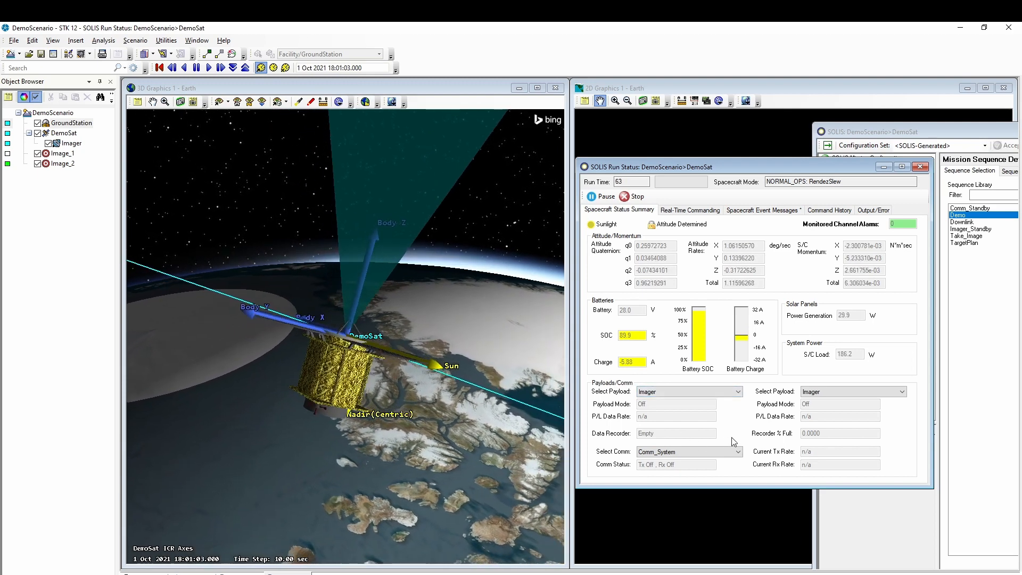
click(829, 210)
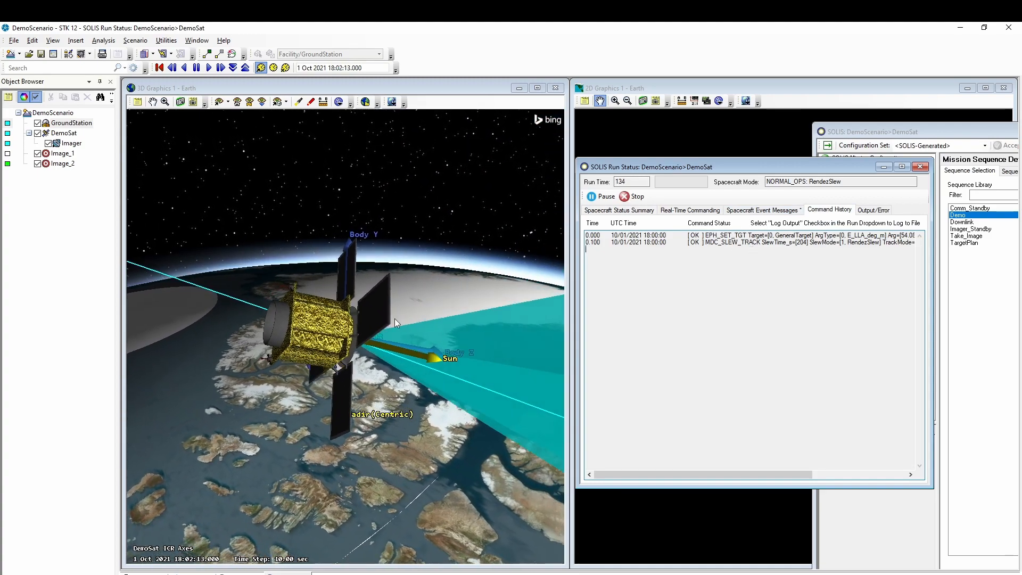
drag(314, 330, 430, 336)
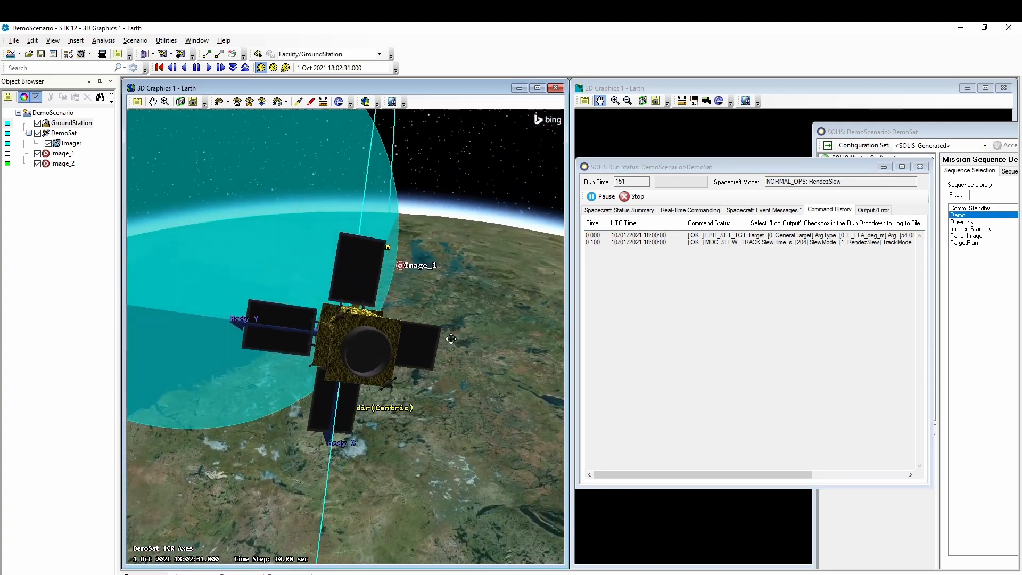
- Monitor the Spacecraft Status Summary and orbit the 3D camera around DemoSat as the run progresses
click(611, 212)
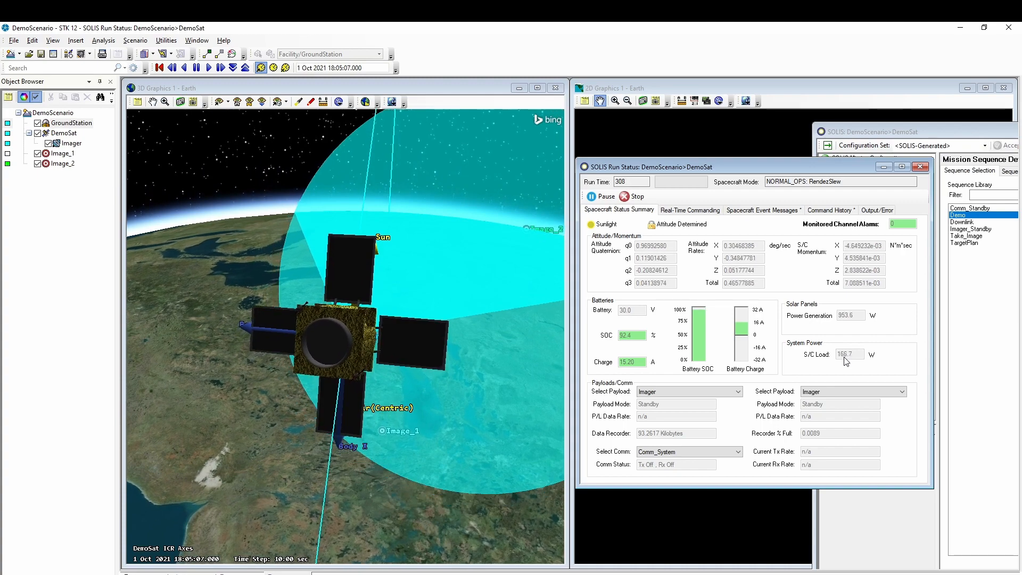
click(362, 358)
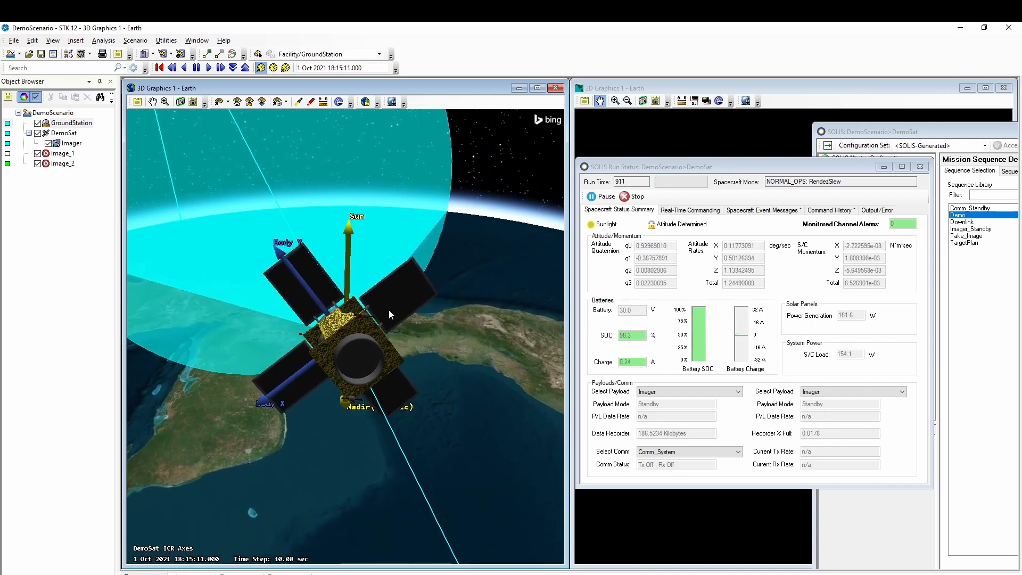
drag(388, 310, 337, 310)
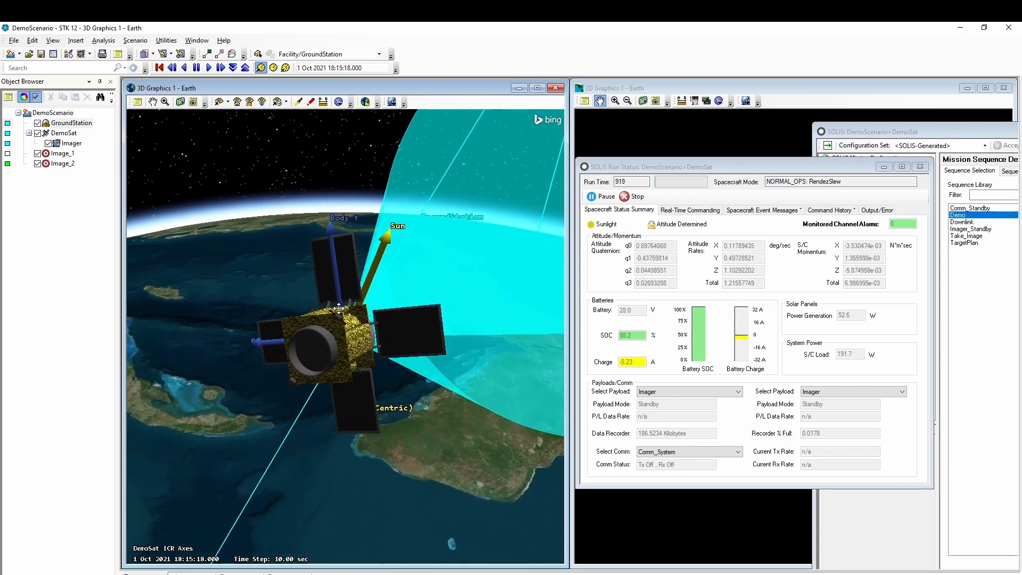